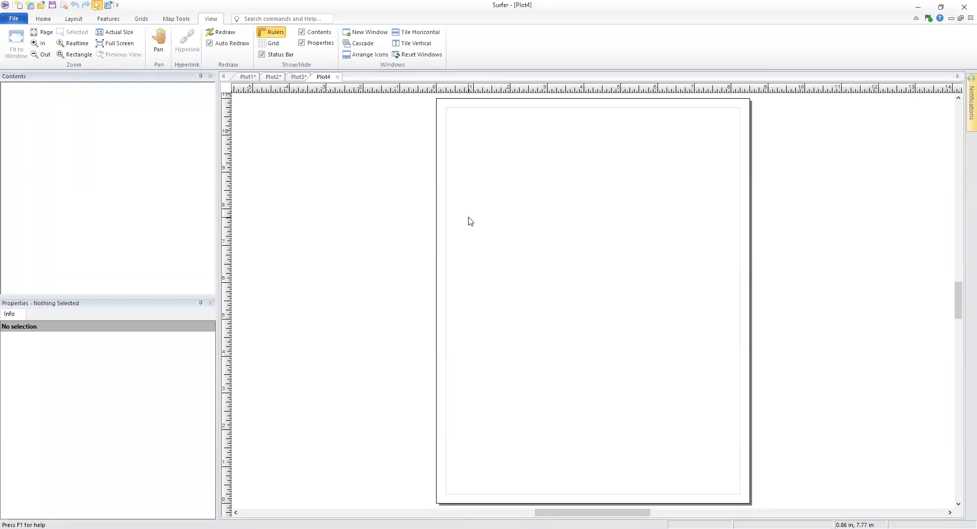
# Step: Create a new contour map from the grid file Cali-Elevation.grd in the Elevation Data folder
pyautogui.click(42, 19)
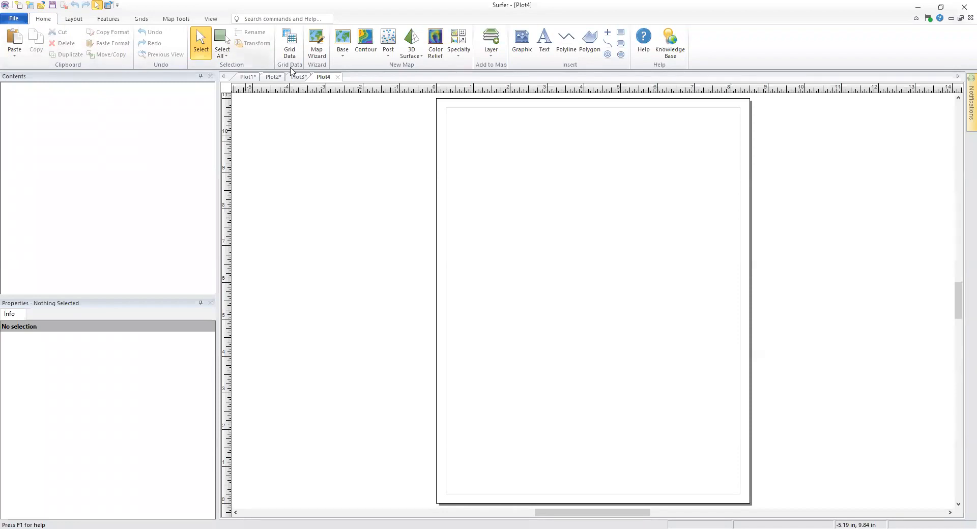
pyautogui.click(371, 51)
pyautogui.doubleClick(424, 159)
pyautogui.scroll(-1, 433, 178)
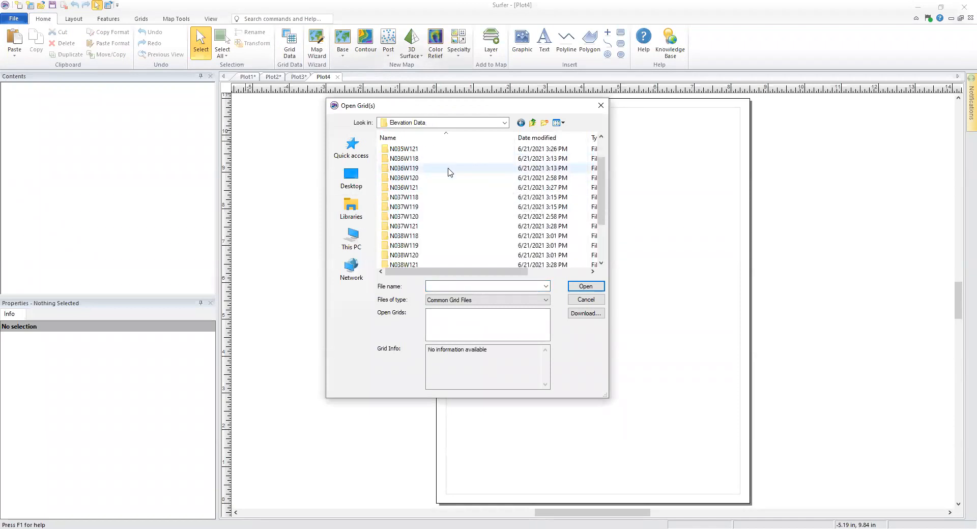
pyautogui.scroll(-2, 412, 248)
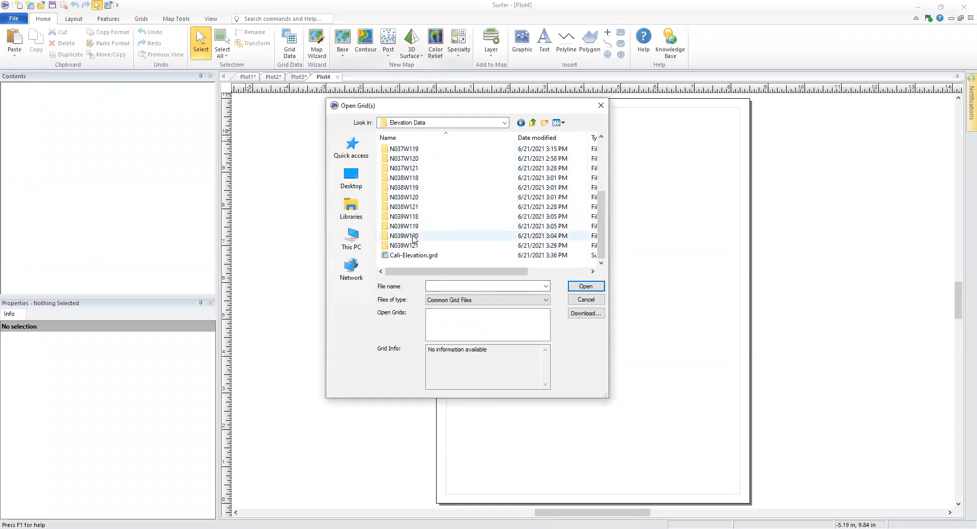
pyautogui.click(432, 255)
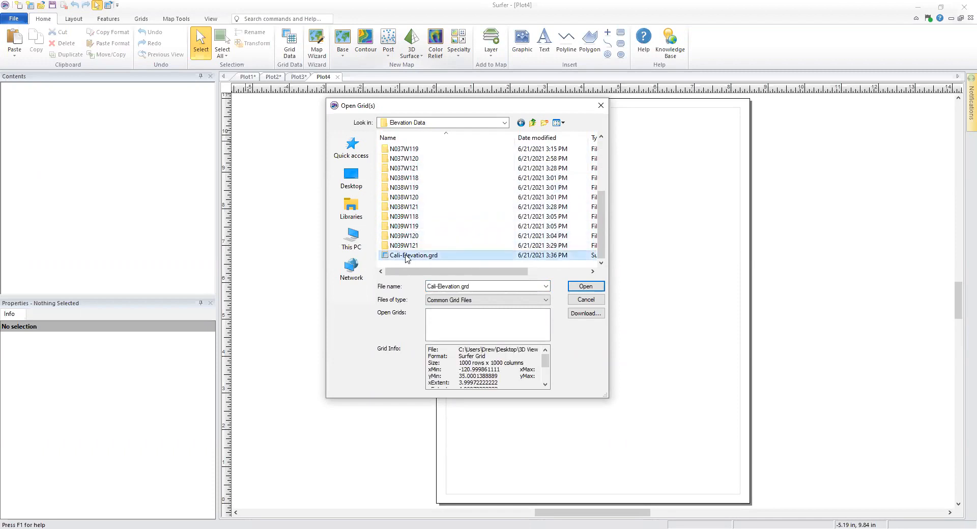
pyautogui.click(599, 290)
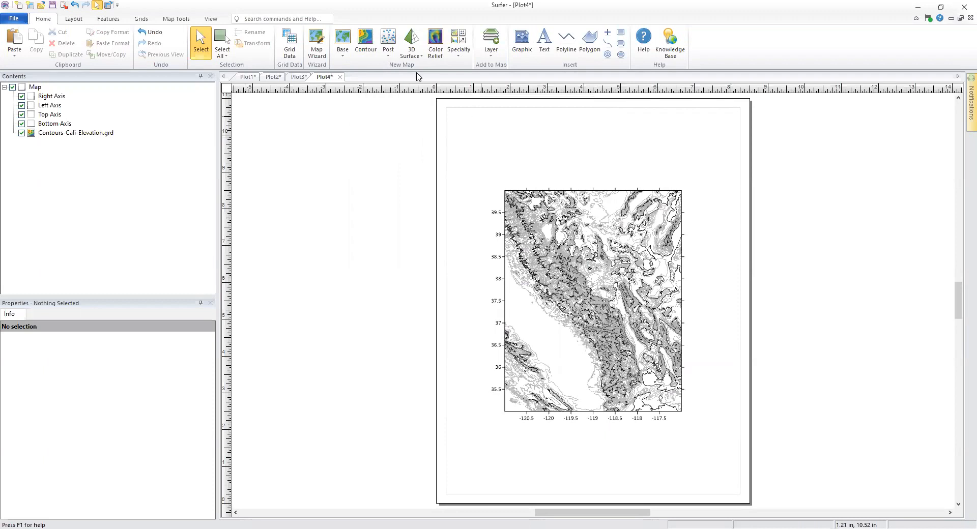
# Step: Turn on filled contours for the Cali-Elevation contour layer and apply the Brown-Yellow colormap
pyautogui.click(214, 20)
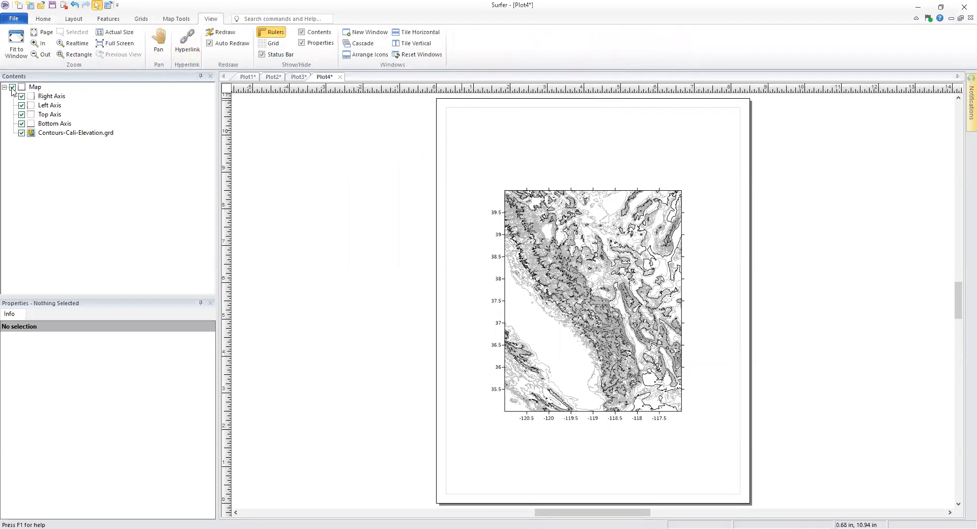
pyautogui.click(17, 38)
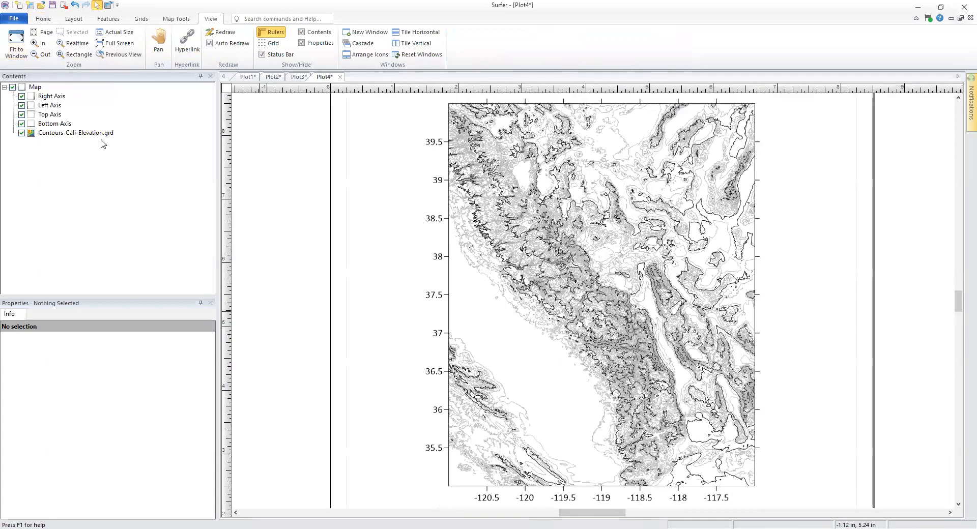
pyautogui.click(102, 133)
pyautogui.click(42, 316)
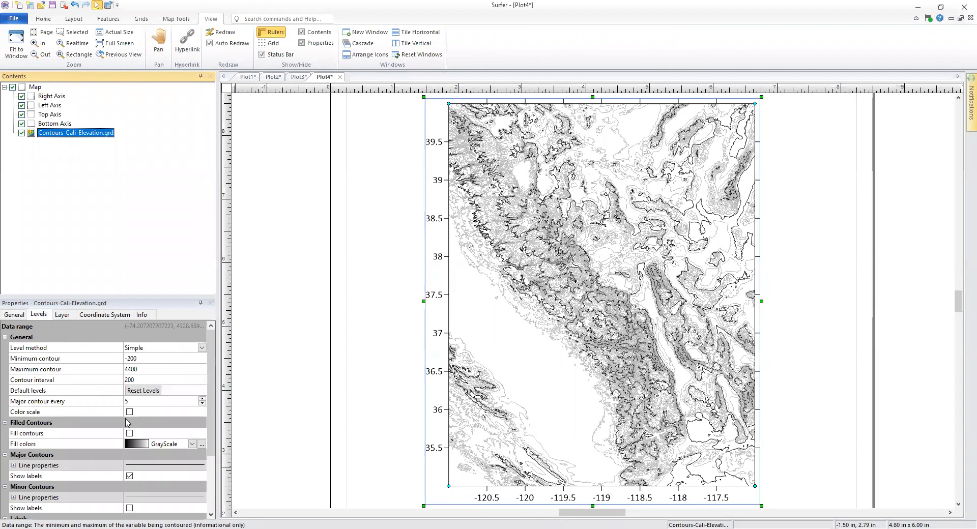
pyautogui.click(130, 433)
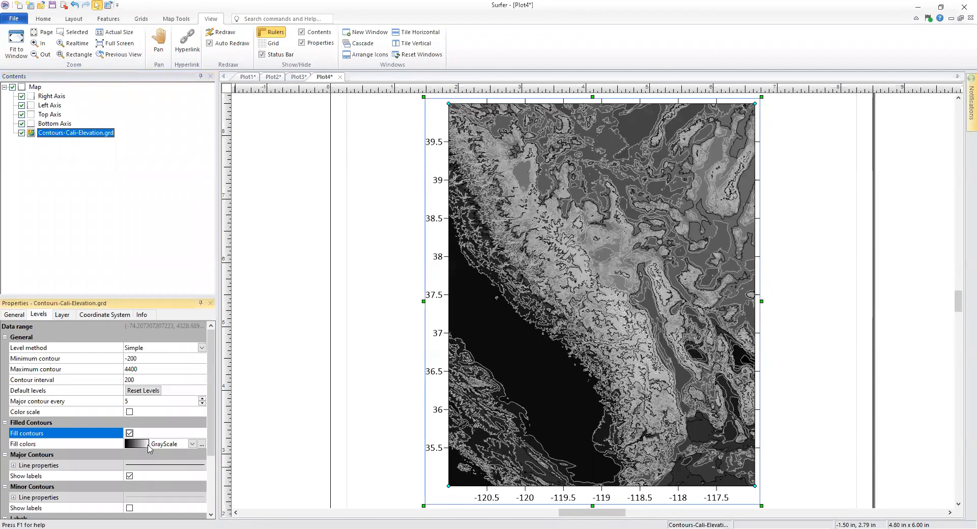
pyautogui.click(148, 444)
pyautogui.scroll(-5, 155, 471)
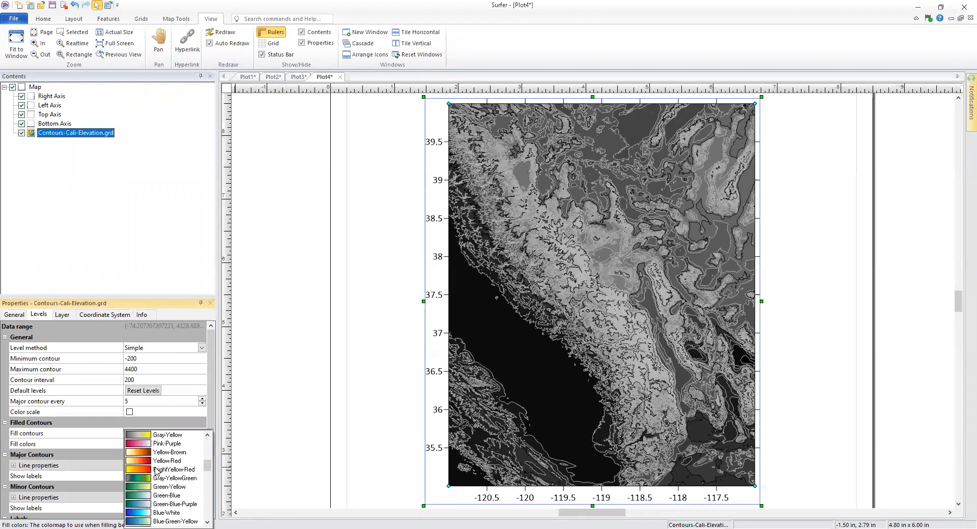
pyautogui.scroll(-4, 156, 471)
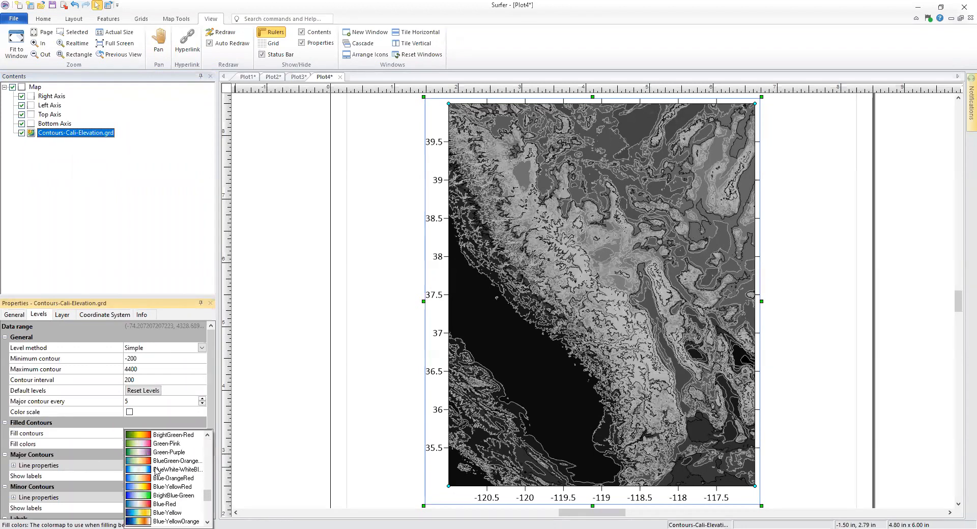
pyautogui.scroll(5, 156, 471)
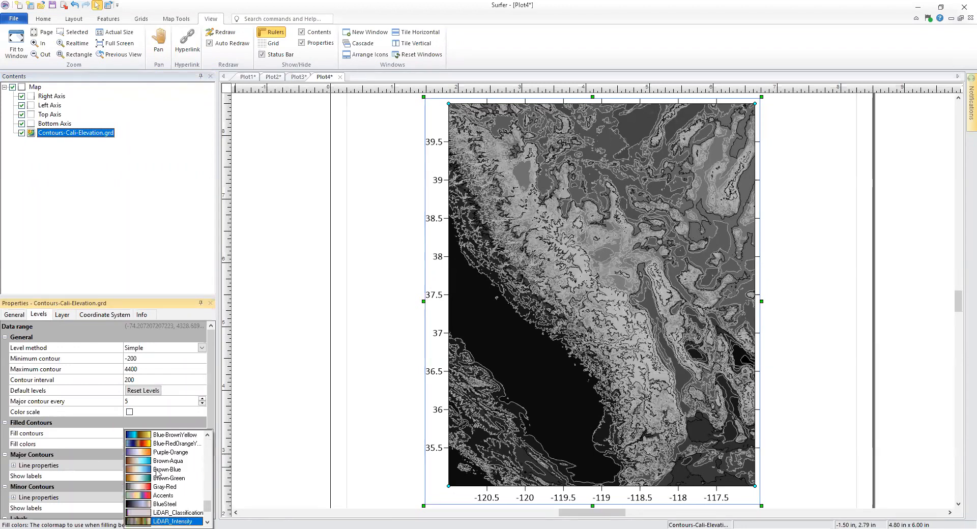
pyautogui.scroll(3, 156, 474)
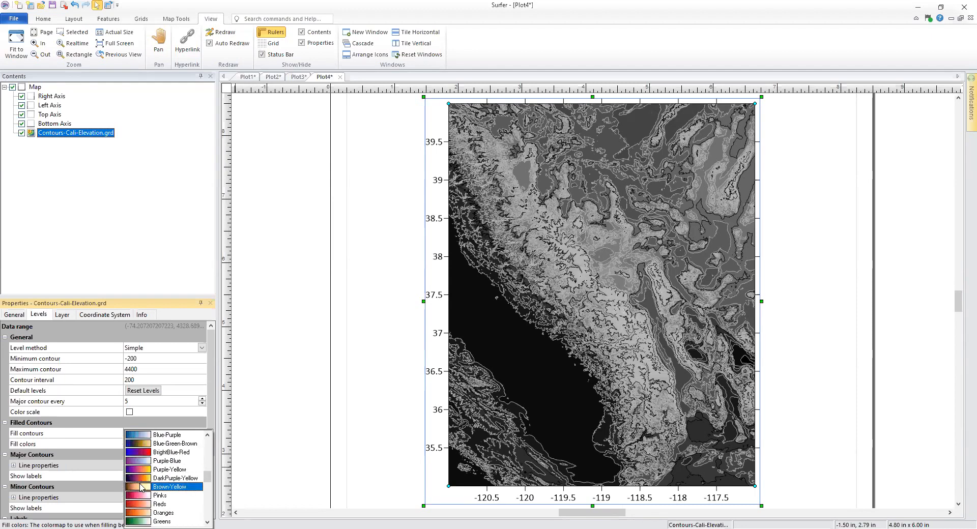
pyautogui.click(142, 487)
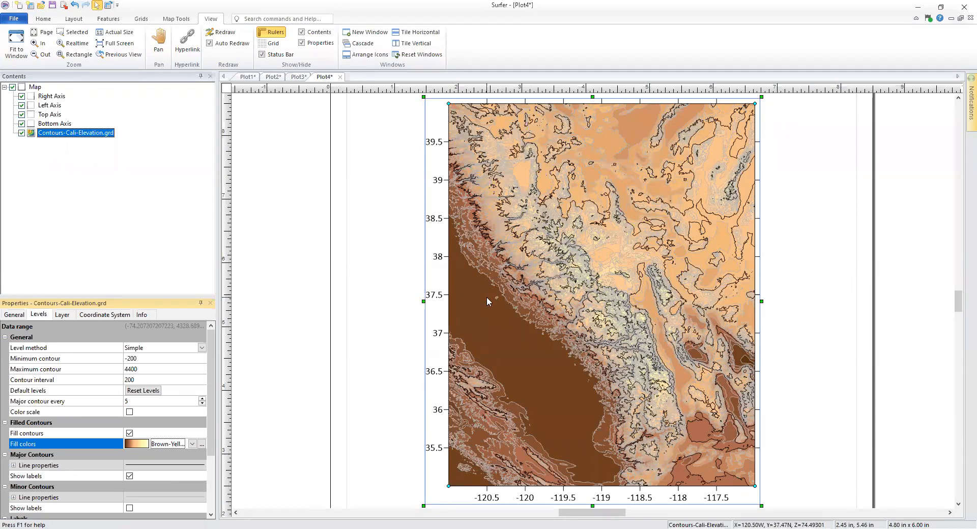
# Step: Select the whole map and open it in a 3D view
pyautogui.click(34, 87)
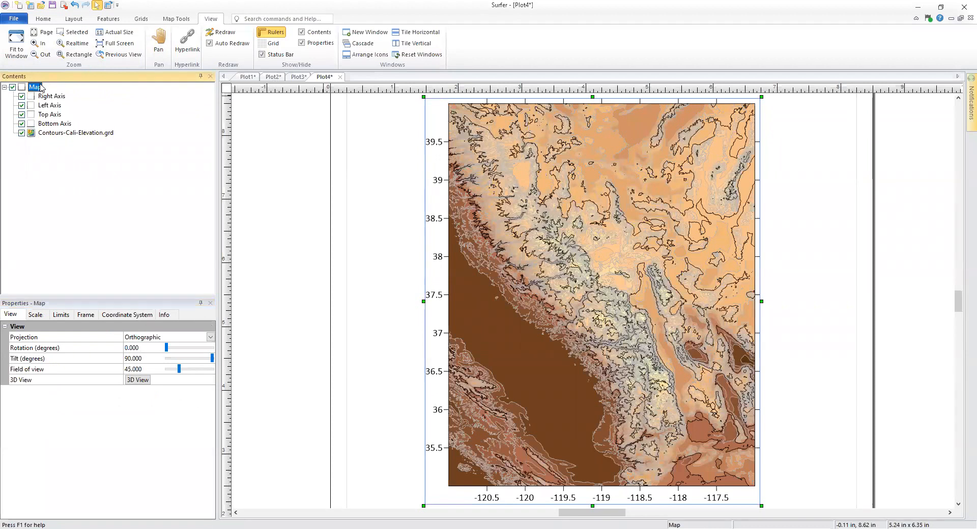
pyautogui.click(11, 316)
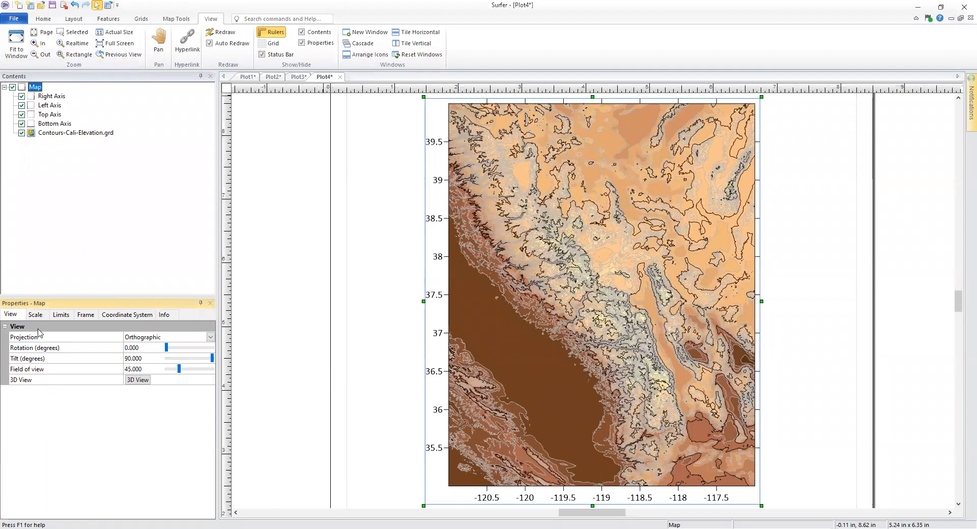
pyautogui.click(20, 382)
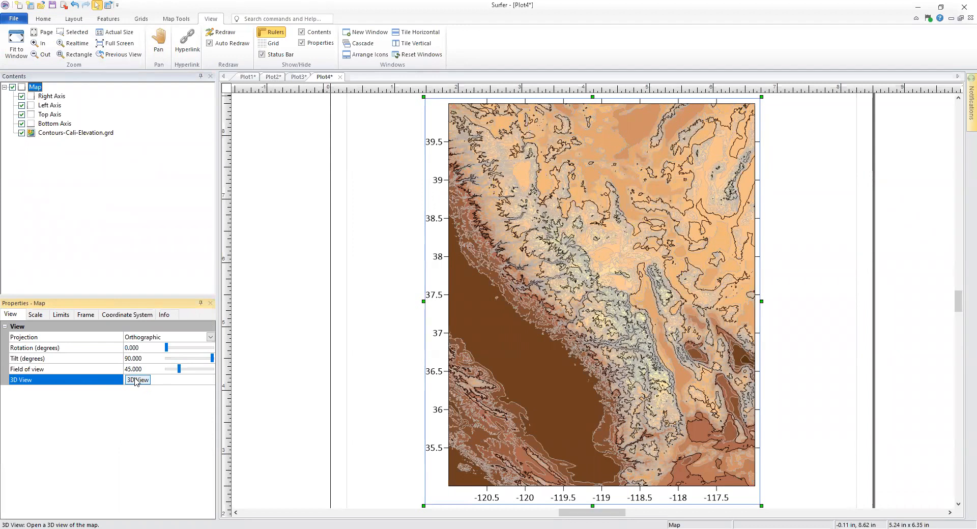
pyautogui.click(185, 19)
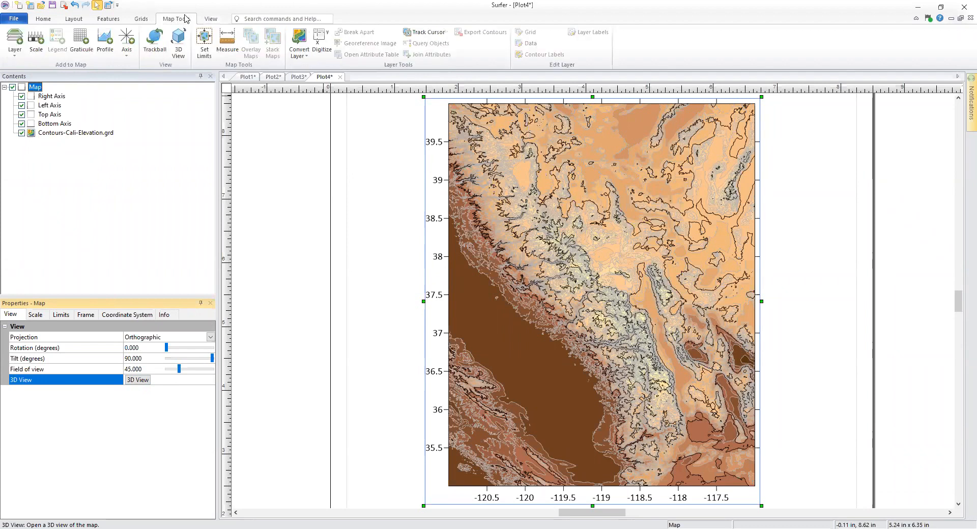
pyautogui.click(179, 47)
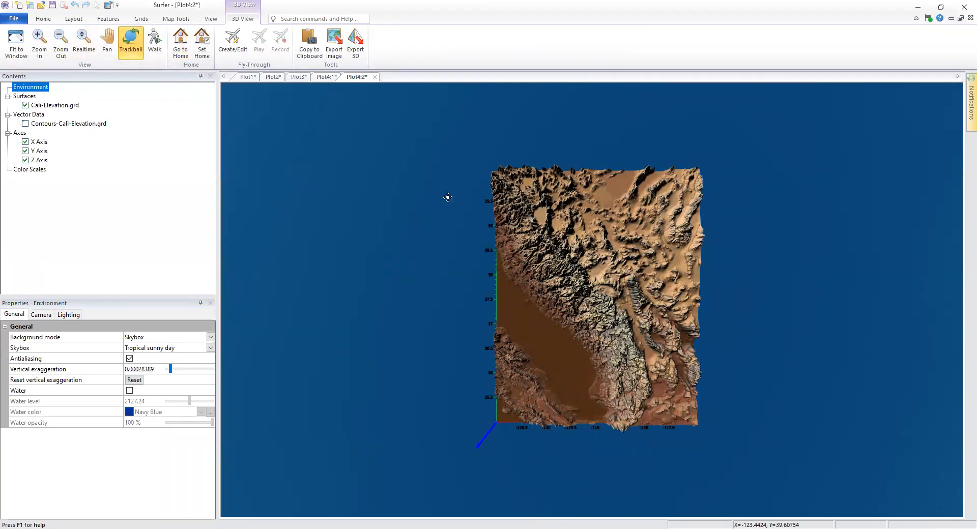
# Step: Examine the terrain relief of the 3D surface up close and from a low, oblique angle
pyautogui.scroll(2, 616, 339)
pyautogui.scroll(2, 616, 338)
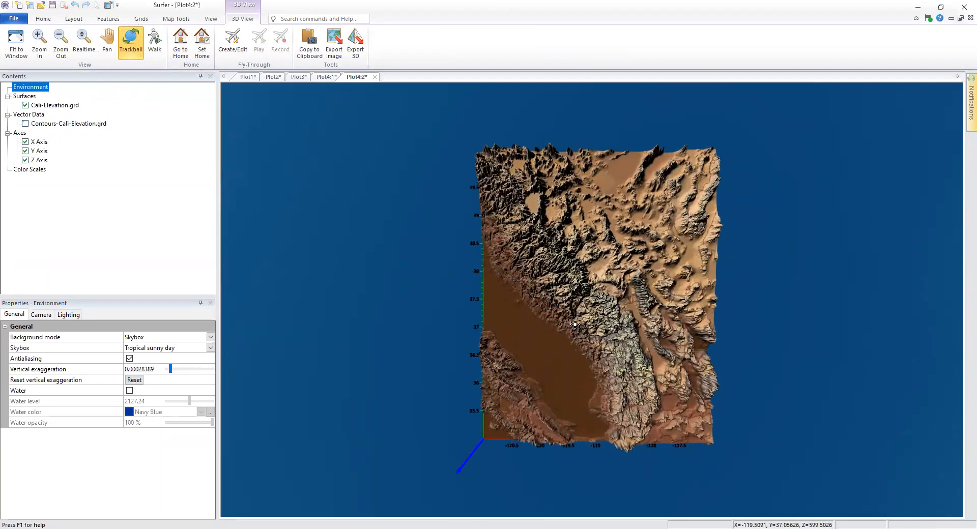
pyautogui.scroll(3, 629, 343)
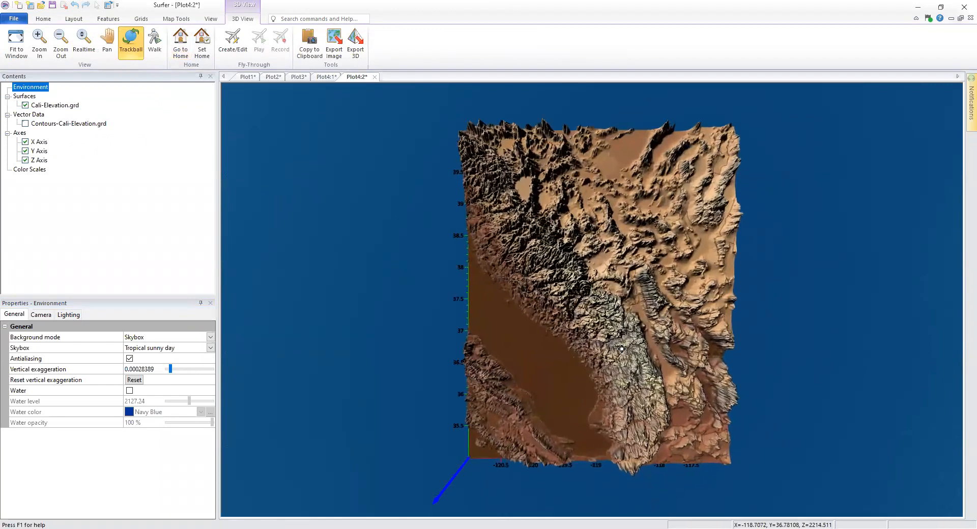
pyautogui.scroll(2, 620, 353)
pyautogui.moveTo(625, 354); pyautogui.dragTo(610, 461)
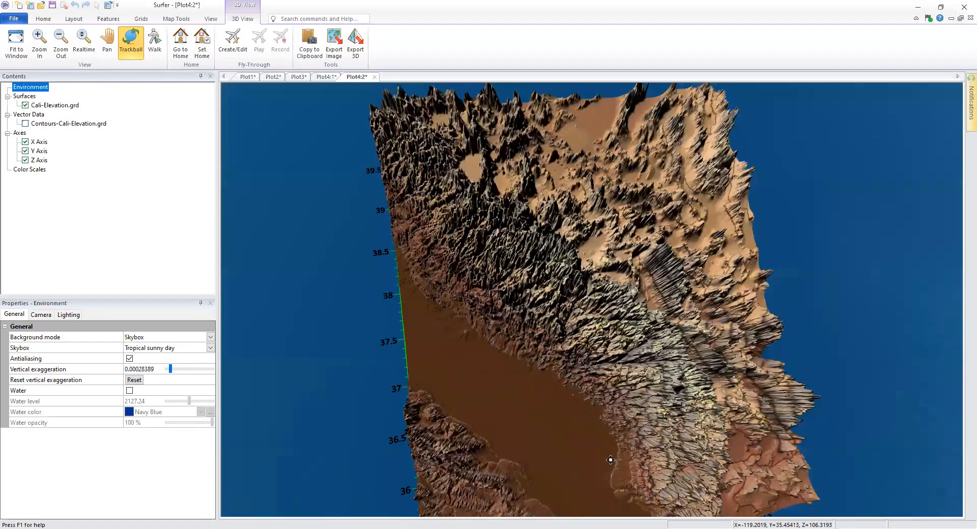
pyautogui.moveTo(601, 390); pyautogui.dragTo(594, 375)
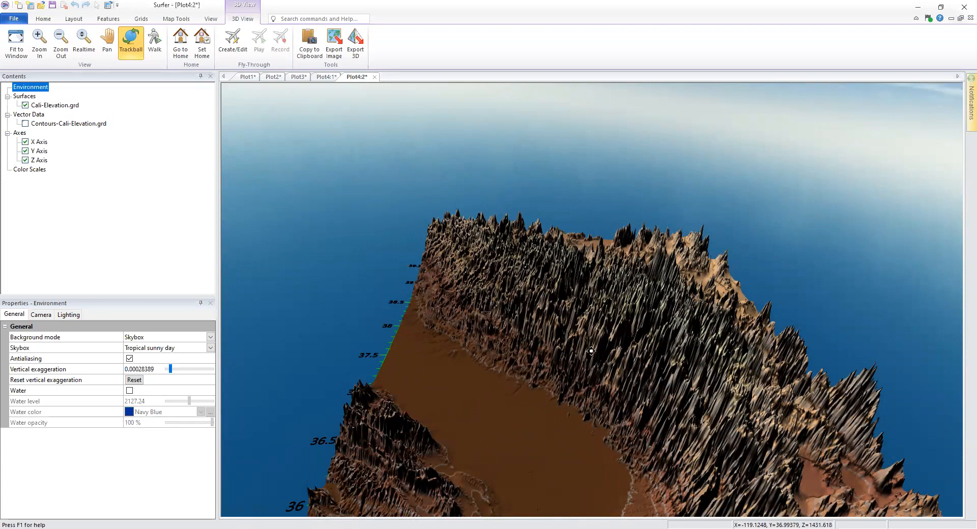
pyautogui.moveTo(585, 339); pyautogui.dragTo(584, 306)
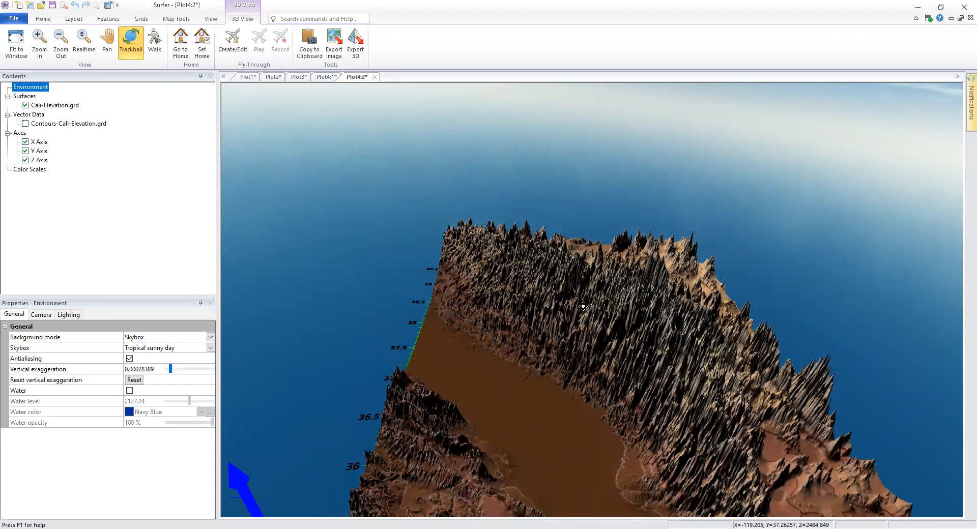
pyautogui.moveTo(584, 307); pyautogui.dragTo(721, 378)
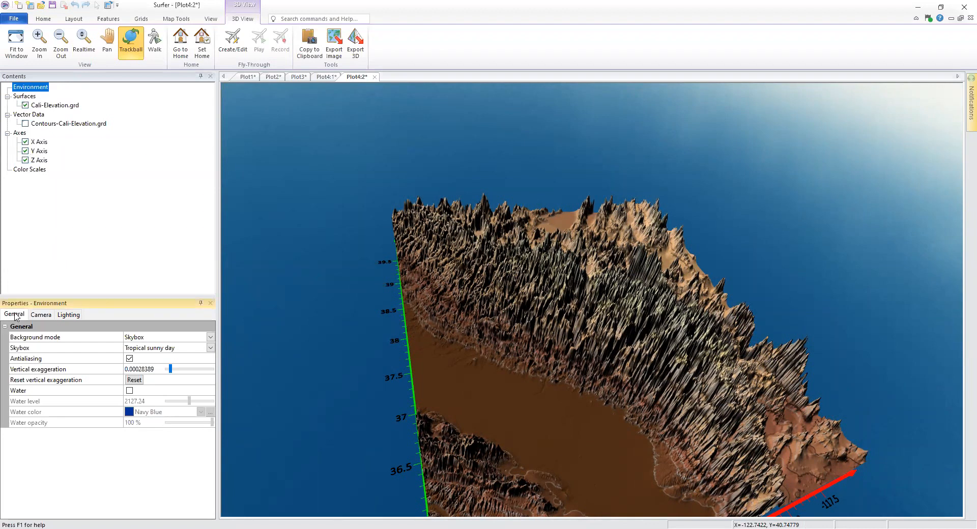
# Step: Reduce the 3D environment's vertical exaggeration to 9.0844e-05 and check the flatter terrain from several angles
pyautogui.click(77, 370)
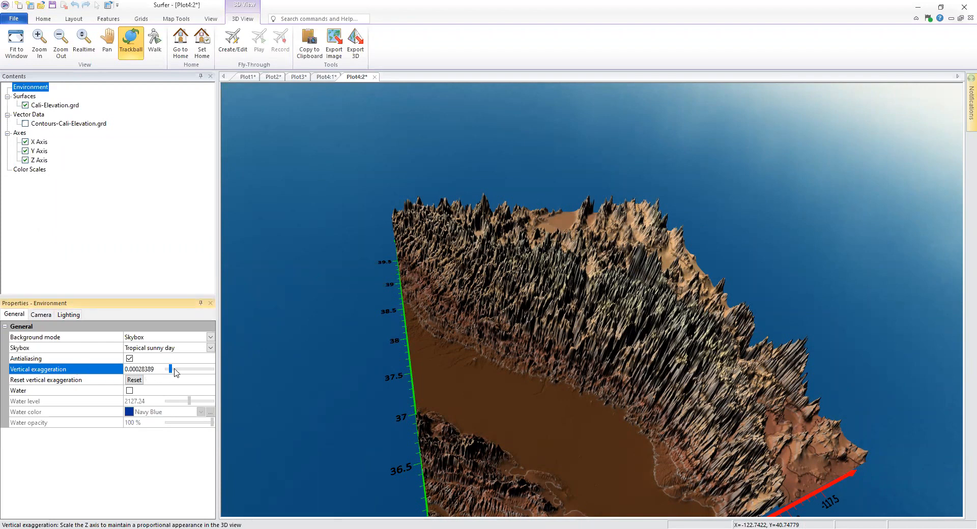
pyautogui.moveTo(172, 371); pyautogui.dragTo(168, 372)
pyautogui.moveTo(458, 370); pyautogui.dragTo(669, 390)
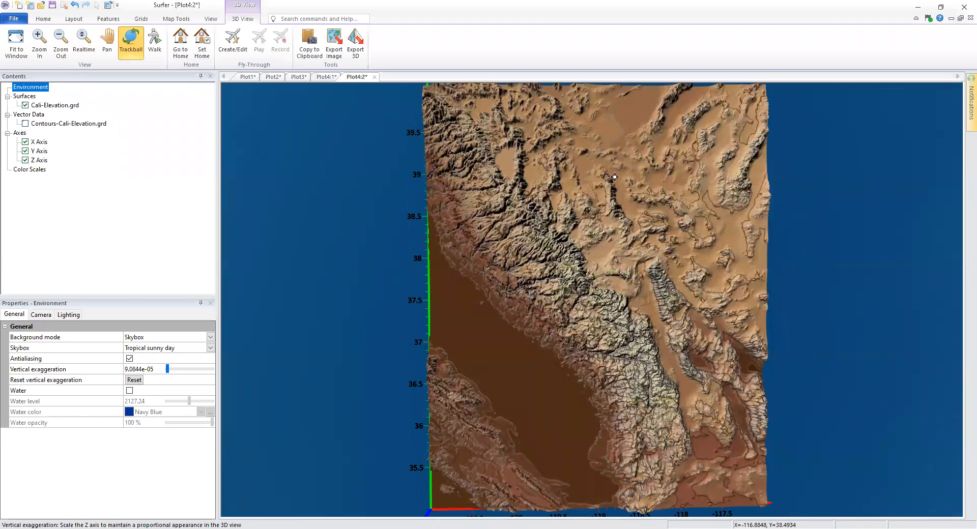
pyautogui.moveTo(618, 330); pyautogui.dragTo(656, 295)
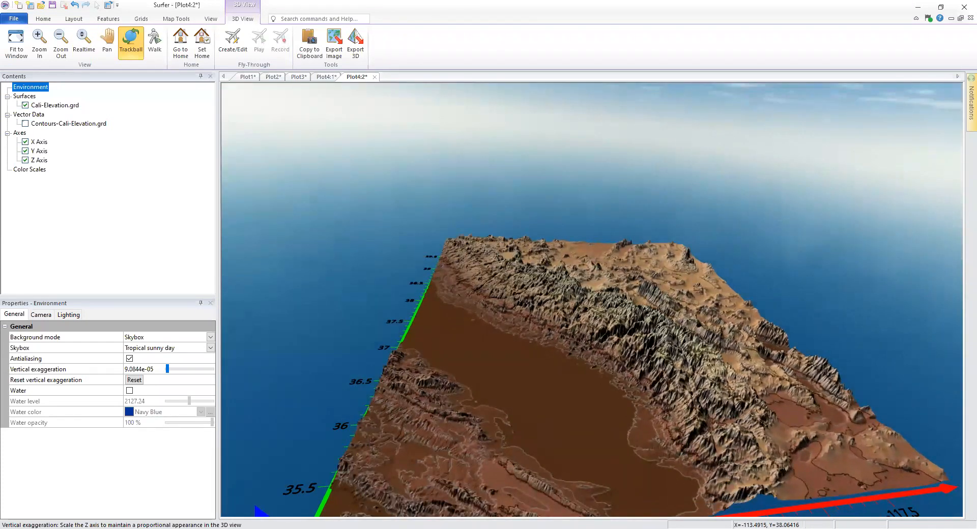
pyautogui.click(155, 374)
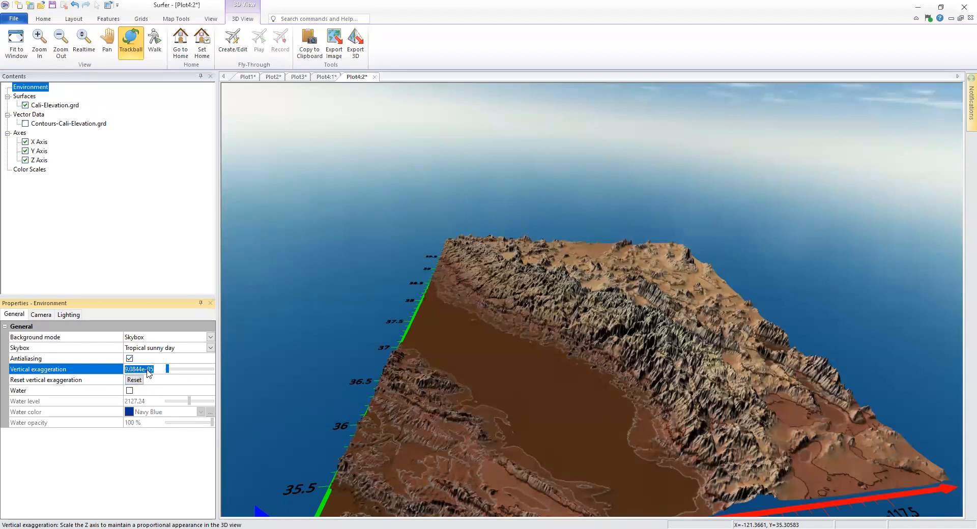
pyautogui.moveTo(639, 275); pyautogui.dragTo(609, 422)
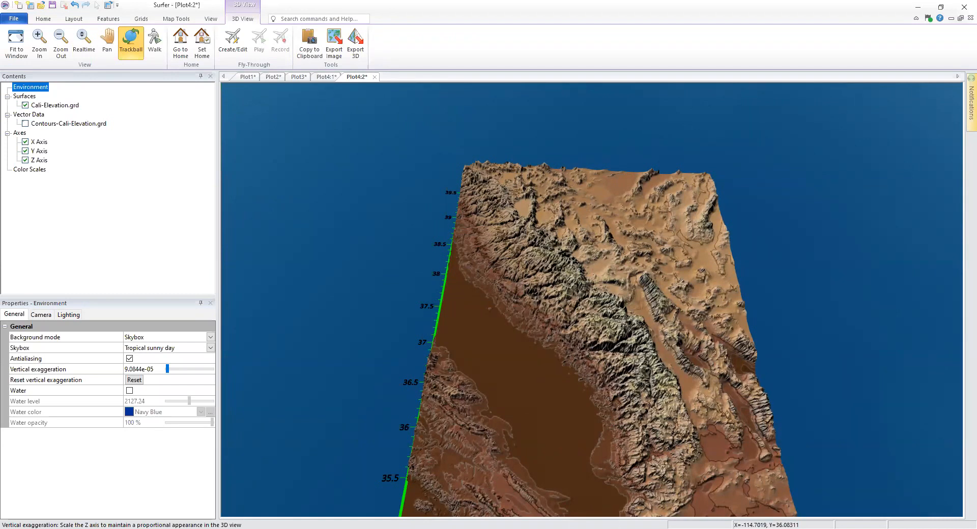
pyautogui.moveTo(746, 345); pyautogui.dragTo(700, 395)
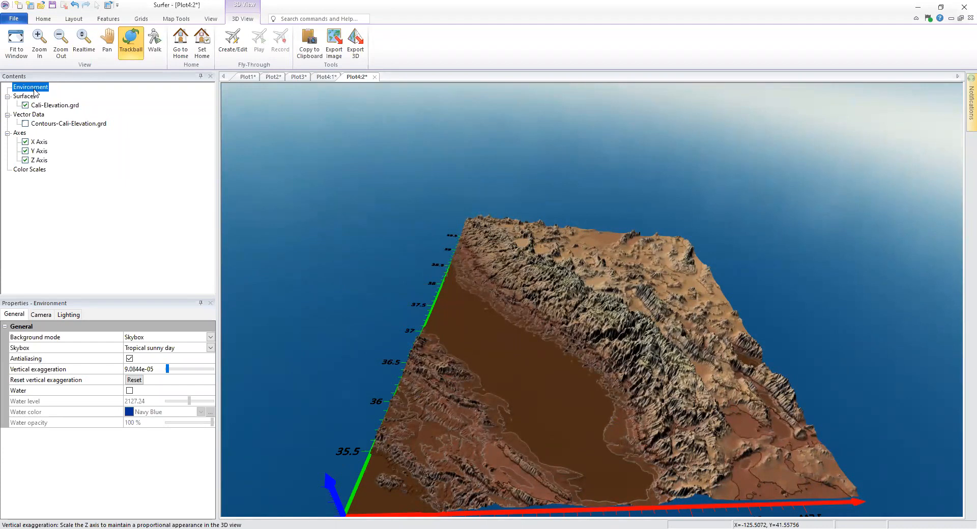
# Step: Show the environment's camera settings, then pan and rotate the 3D surface to see how the camera position and target respond
pyautogui.click(42, 320)
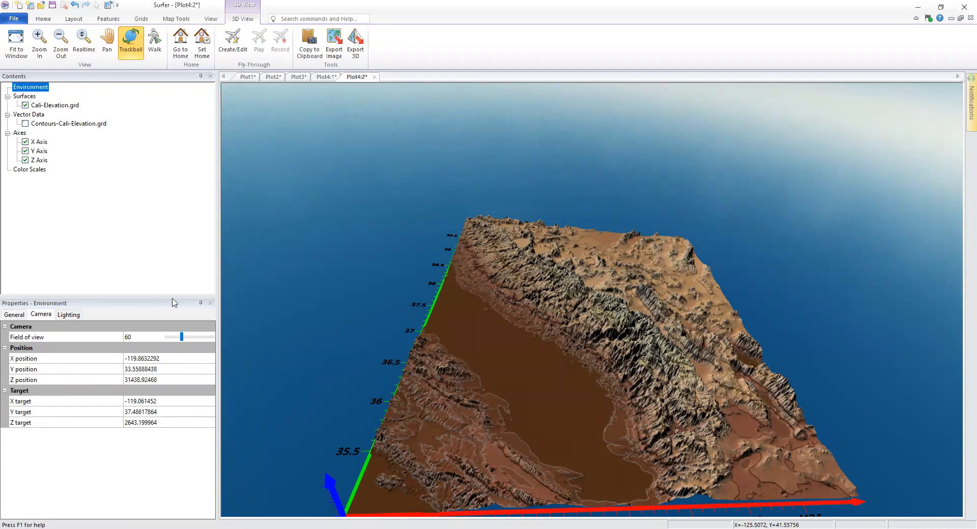
pyautogui.click(113, 45)
pyautogui.moveTo(512, 384); pyautogui.dragTo(578, 157)
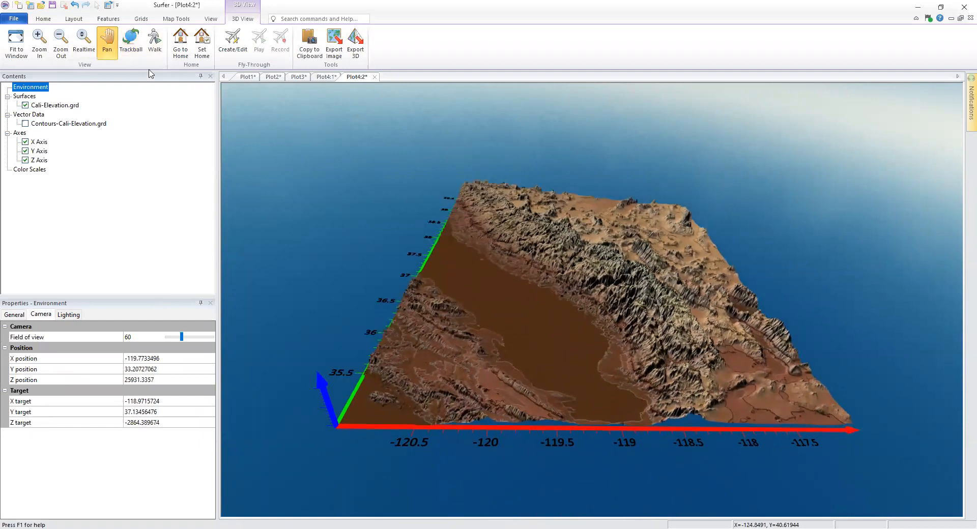
pyautogui.click(131, 42)
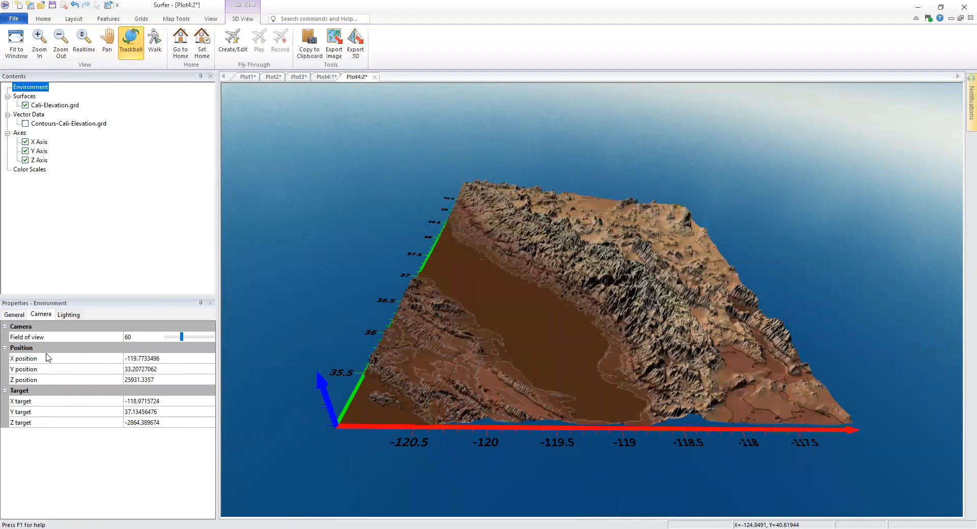
pyautogui.moveTo(662, 277); pyautogui.dragTo(596, 354)
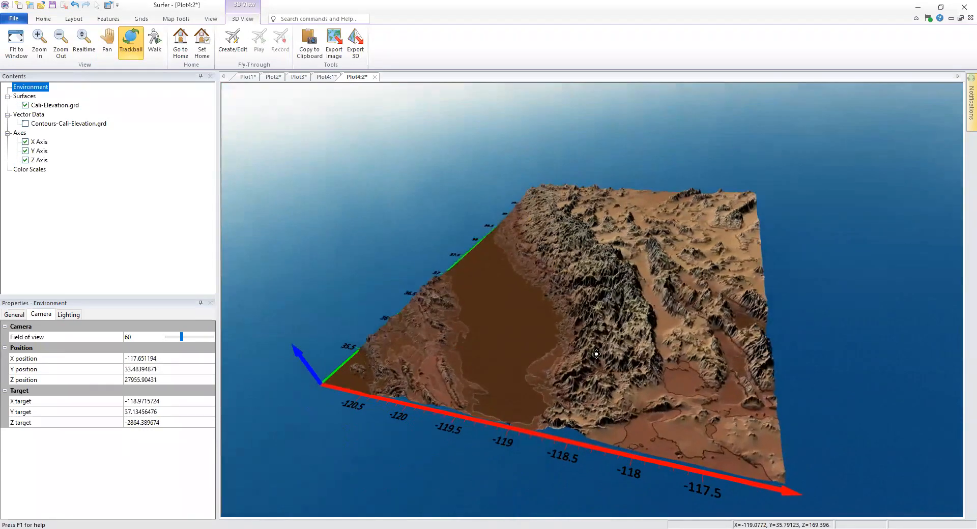
# Step: Zoom in on the terrain and rotate it to compare how the camera's position and target values respond
pyautogui.scroll(5, 596, 353)
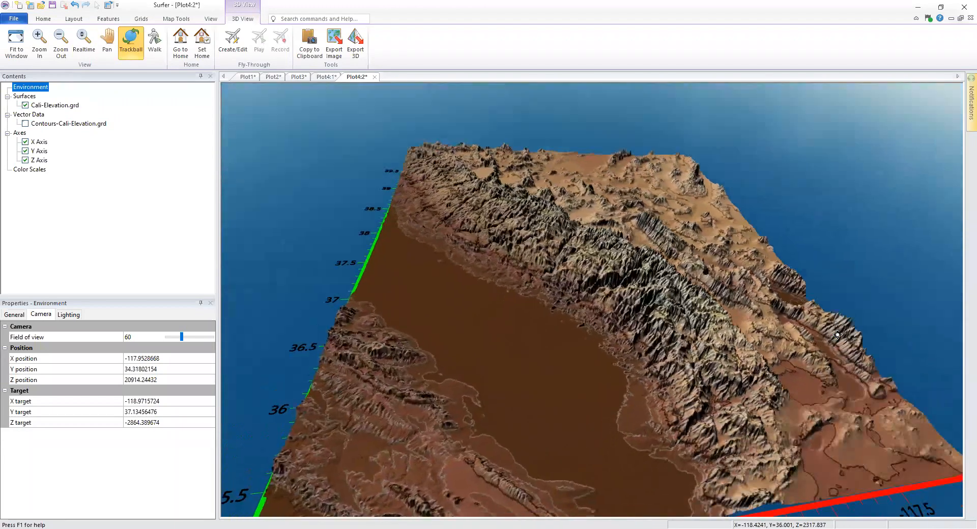
pyautogui.moveTo(838, 335); pyautogui.dragTo(680, 342)
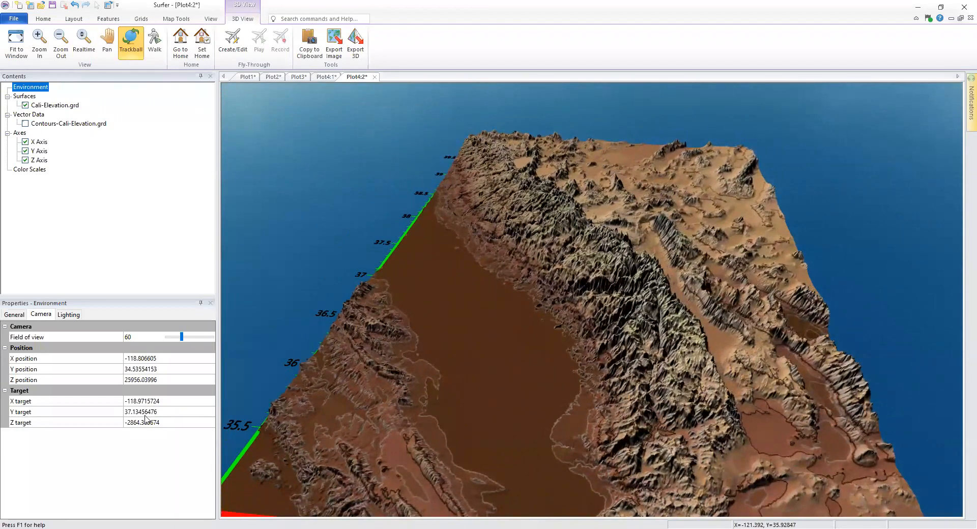
pyautogui.moveTo(671, 415); pyautogui.dragTo(644, 289)
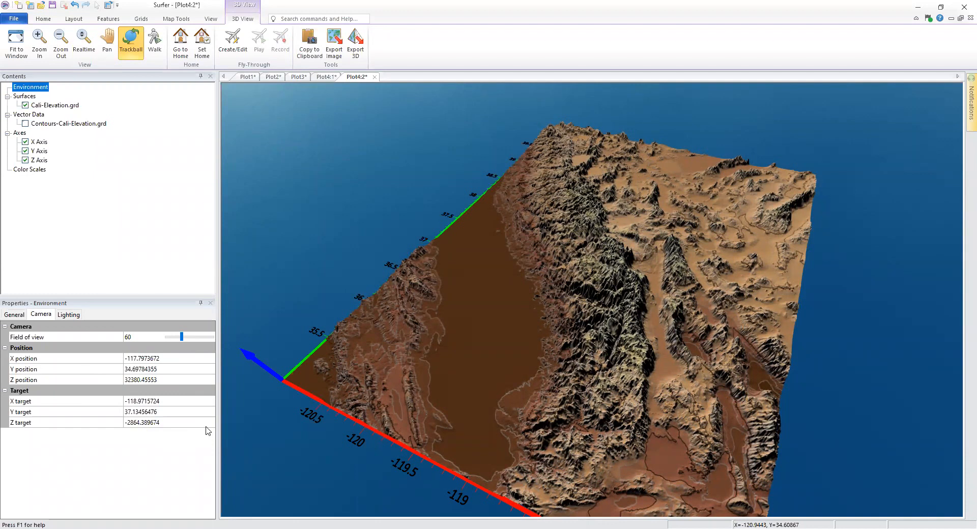
# Step: Try a narrower camera field of view, then widen it to about 84.07 degrees and check the surface from another angle
pyautogui.click(75, 338)
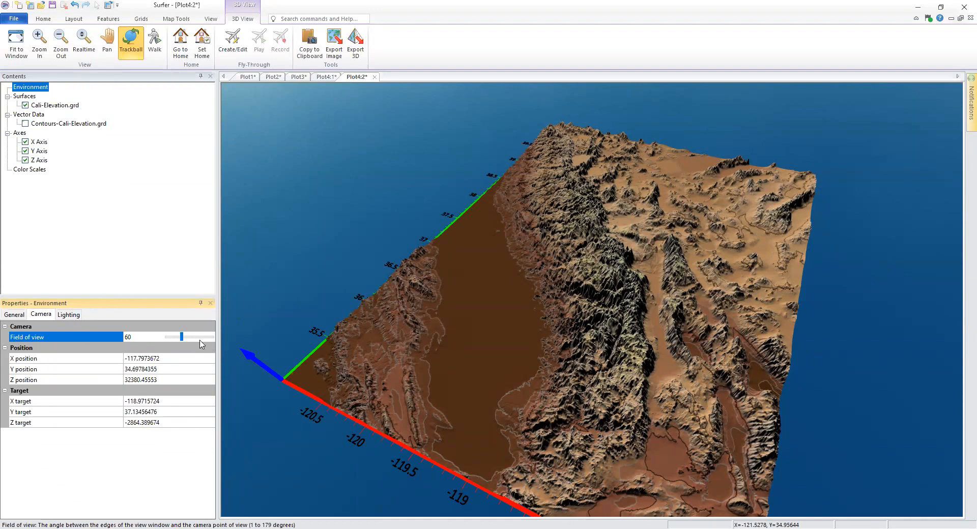
pyautogui.moveTo(182, 342)
pyautogui.mouseDown()
pyautogui.moveTo(209, 342)
pyautogui.moveTo(171, 345)
pyautogui.moveTo(180, 344)
pyautogui.mouseUp()
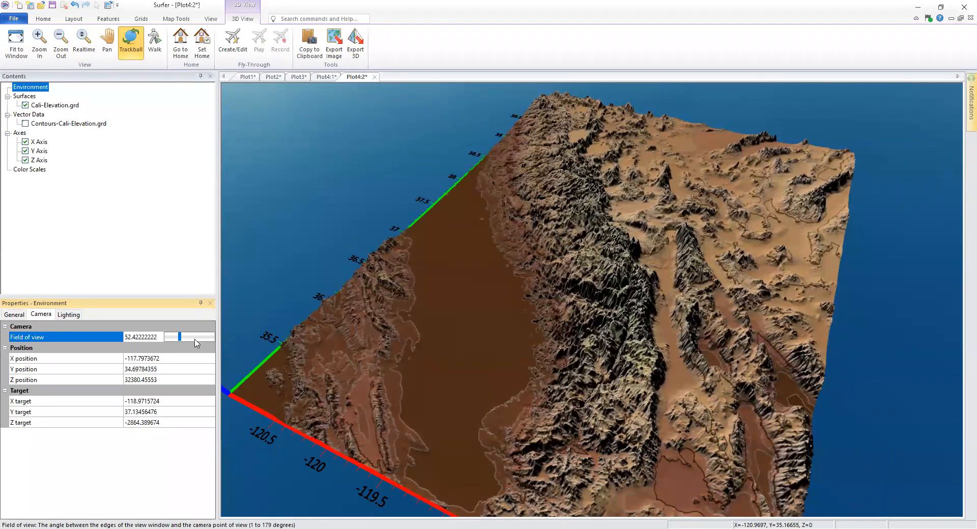
pyautogui.moveTo(181, 339); pyautogui.dragTo(190, 340)
pyautogui.moveTo(575, 289); pyautogui.dragTo(565, 387)
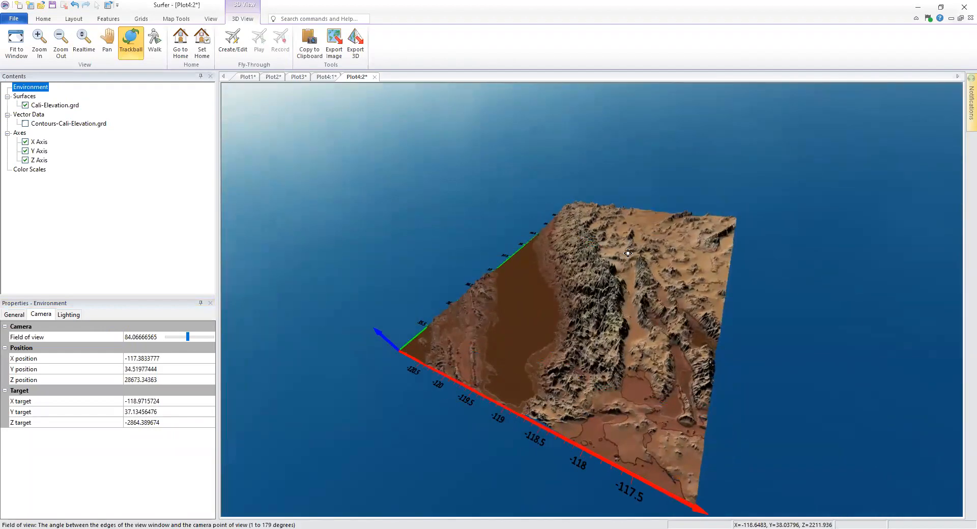
# Step: Show the environment's lighting settings and examine how the current lighting model shades the surface
pyautogui.click(64, 317)
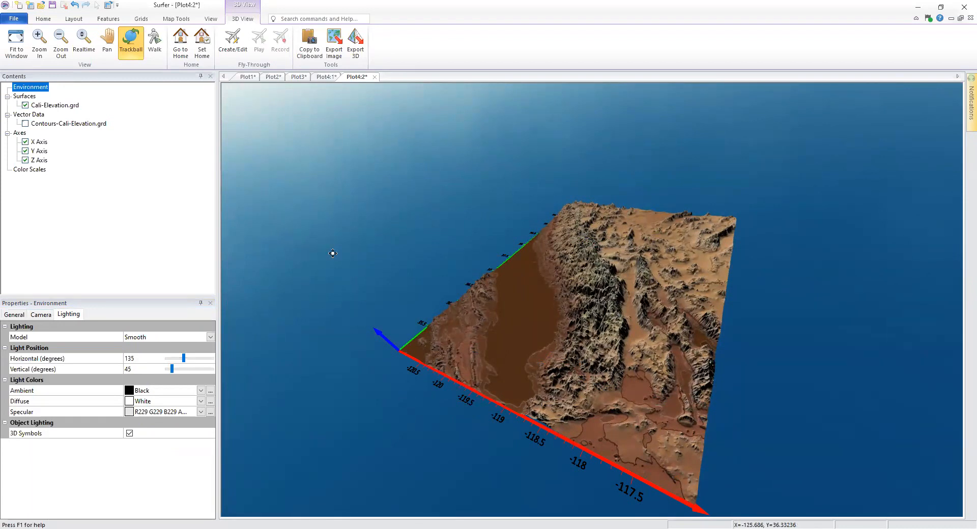
pyautogui.click(60, 338)
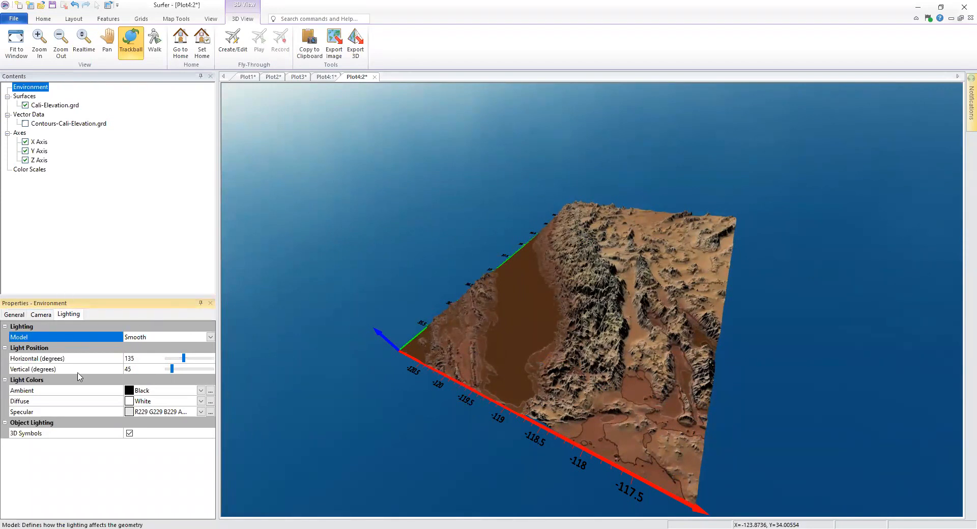
pyautogui.moveTo(645, 391); pyautogui.dragTo(672, 383)
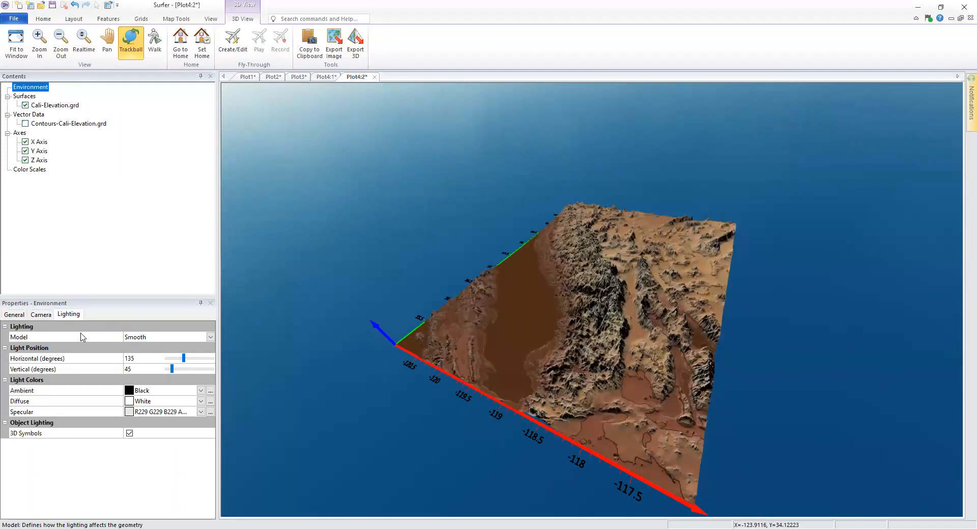
# Step: Set the lighting model to None and examine the unshaded terrain from a low angle
pyautogui.click(148, 340)
pyautogui.click(179, 340)
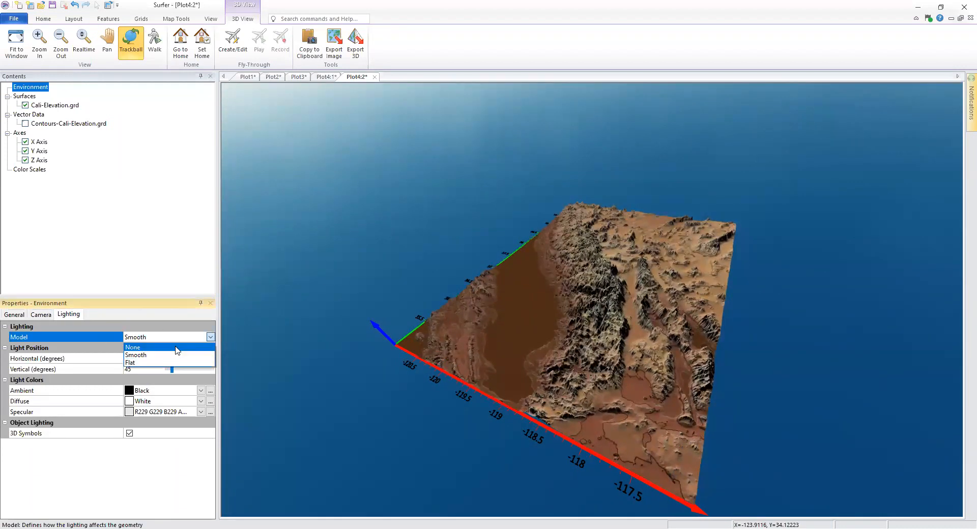
pyautogui.click(177, 347)
pyautogui.moveTo(522, 346); pyautogui.dragTo(676, 357)
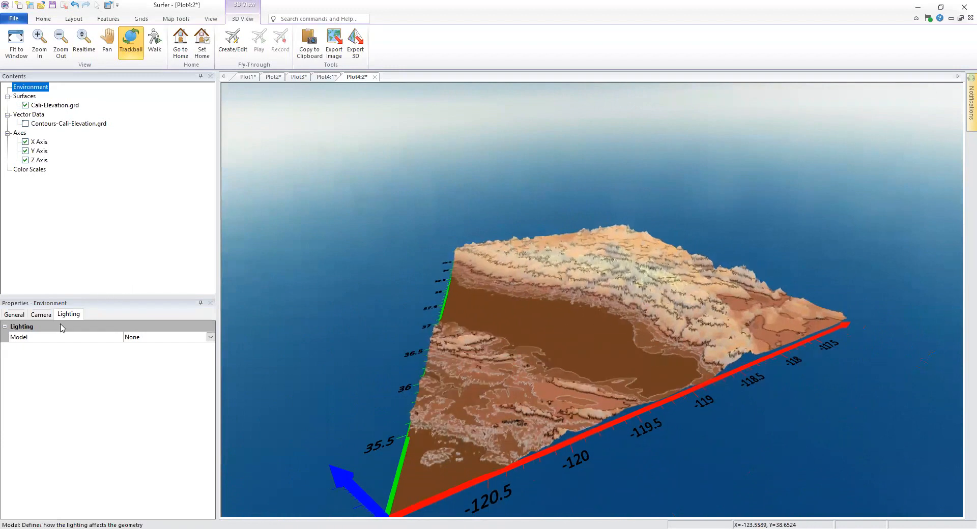
# Step: Change the lighting model to Flat and examine the shading from a higher angle
pyautogui.click(167, 338)
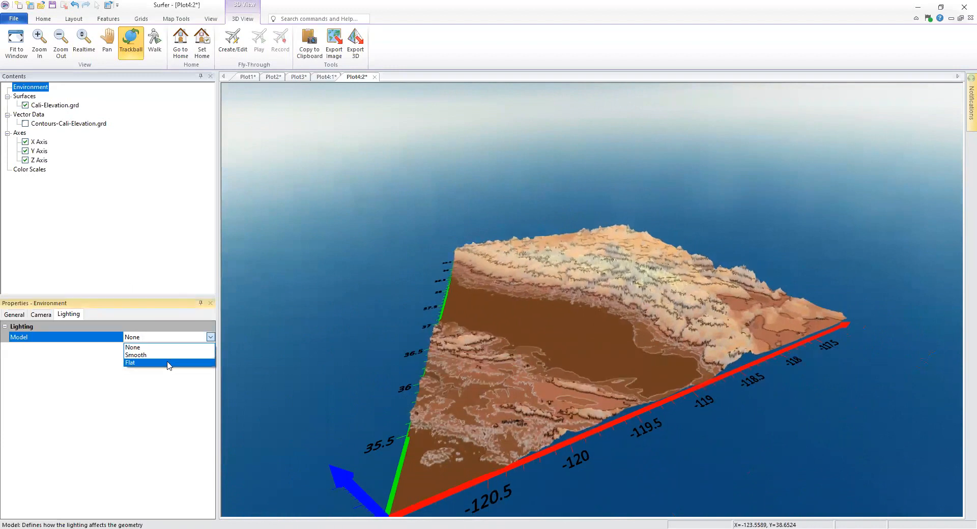
pyautogui.click(170, 363)
pyautogui.moveTo(504, 448)
pyautogui.mouseDown()
pyautogui.moveTo(536, 410)
pyautogui.moveTo(724, 355)
pyautogui.moveTo(381, 358)
pyautogui.moveTo(539, 356)
pyautogui.moveTo(613, 406)
pyautogui.moveTo(535, 387)
pyautogui.mouseUp()
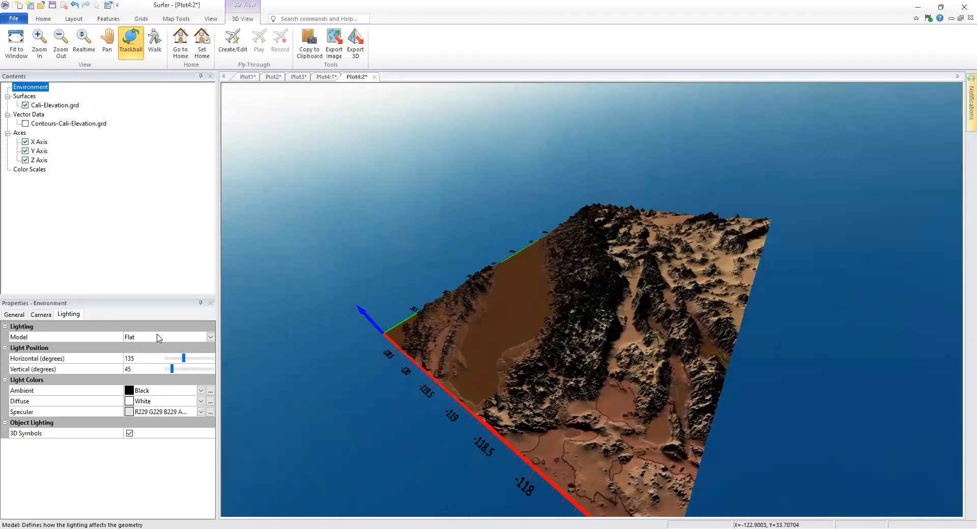
# Step: Return the lighting model to Smooth and check the shading on the rotated terrain
pyautogui.click(159, 338)
pyautogui.click(163, 351)
pyautogui.moveTo(615, 392); pyautogui.dragTo(664, 394)
pyautogui.scroll(2, 672, 397)
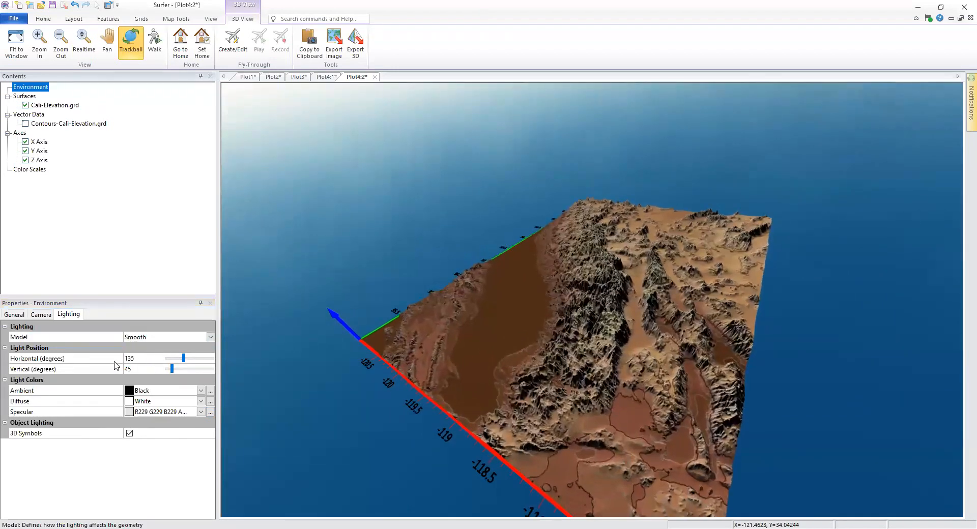
# Step: Try other horizontal and vertical light positions, then restore them to 135 and 45 degrees
pyautogui.click(50, 360)
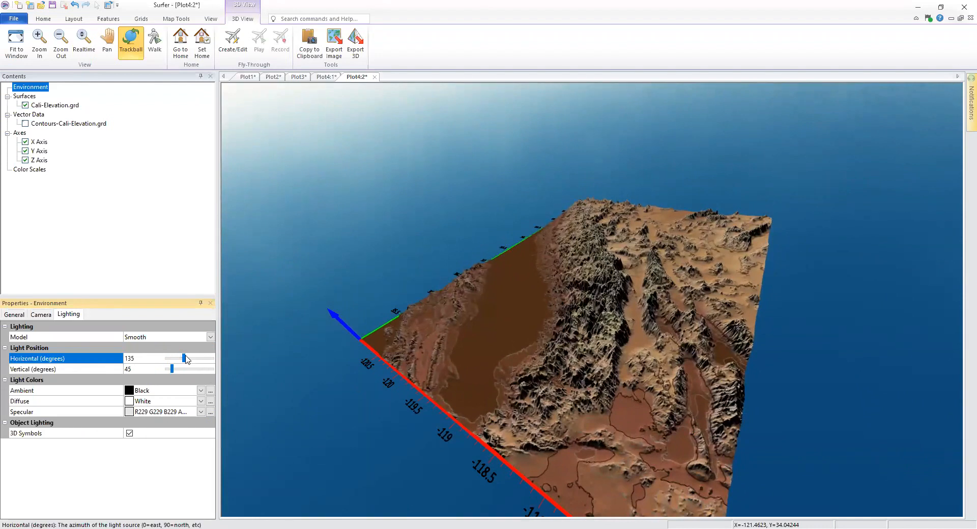
pyautogui.moveTo(184, 360)
pyautogui.mouseDown()
pyautogui.moveTo(216, 364)
pyautogui.moveTo(97, 366)
pyautogui.mouseUp()
pyautogui.write('13')
pyautogui.click(141, 372)
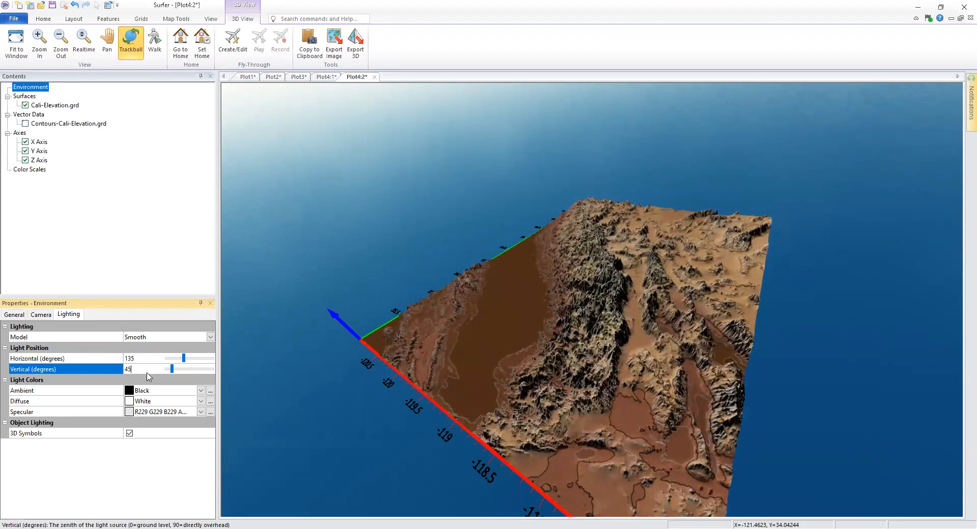
pyautogui.moveTo(172, 372); pyautogui.dragTo(101, 372)
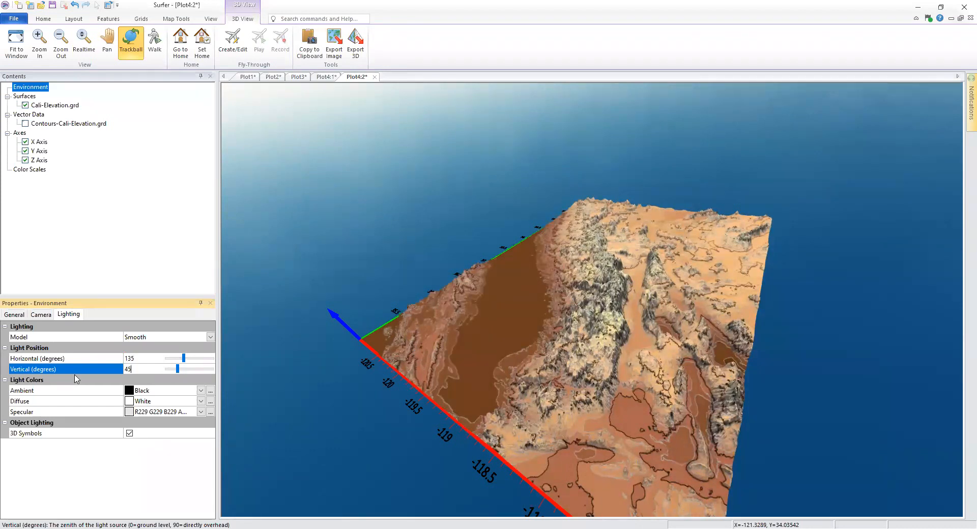
# Step: Try Red as the ambient light color and view its effect on the surface, then set it back to Black
pyautogui.click(62, 391)
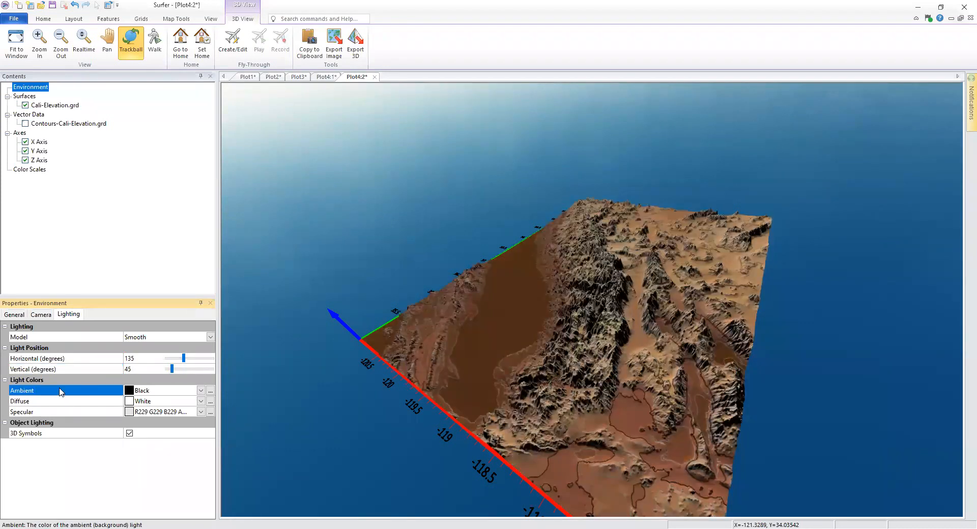
pyautogui.moveTo(448, 402); pyautogui.dragTo(430, 422)
pyautogui.click(36, 394)
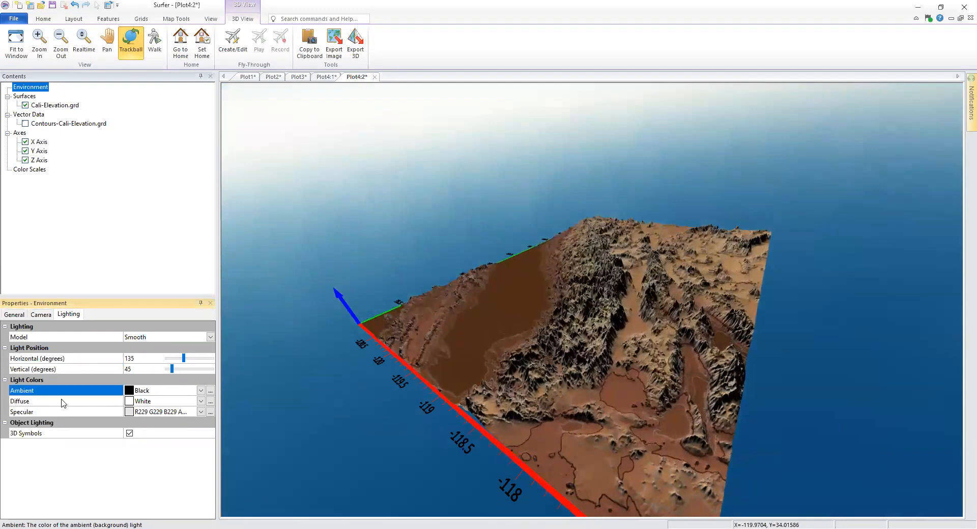
pyautogui.click(156, 394)
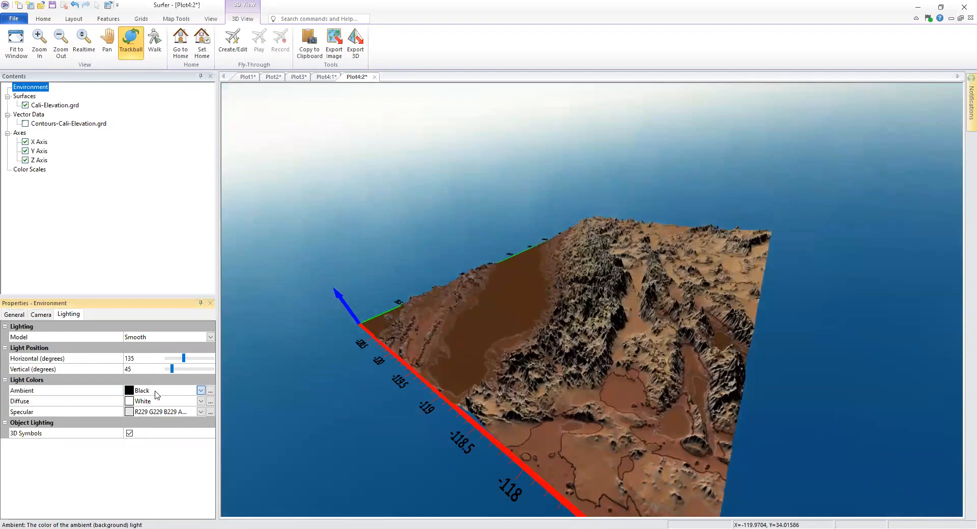
pyautogui.click(156, 395)
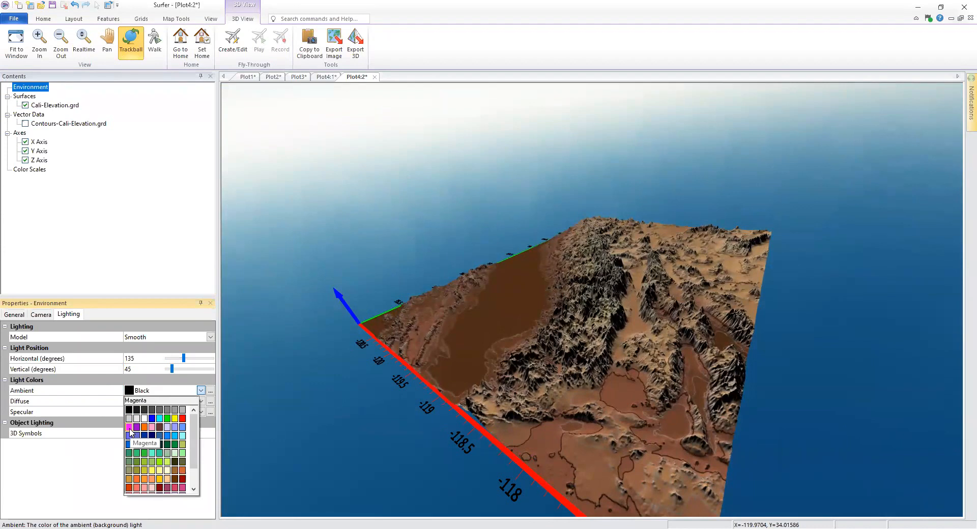
pyautogui.click(182, 420)
pyautogui.moveTo(509, 356); pyautogui.dragTo(748, 367)
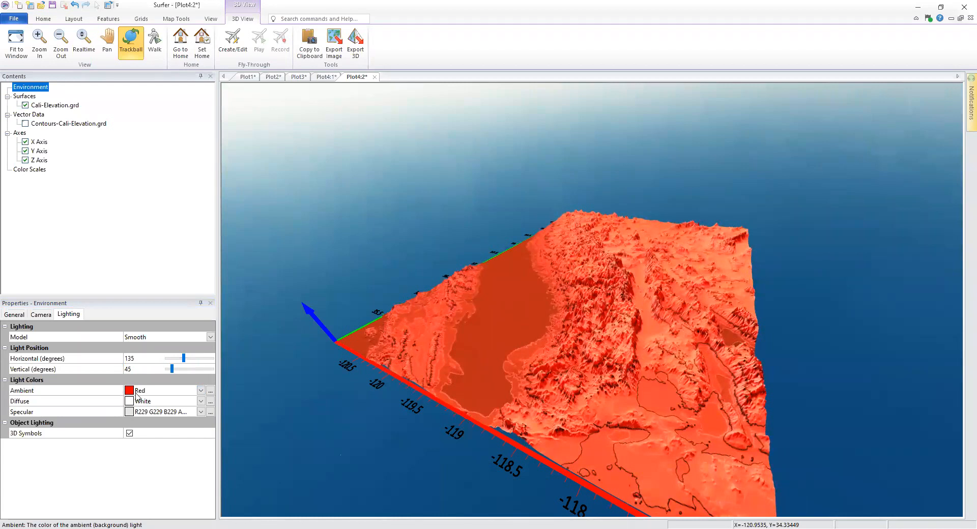
pyautogui.click(201, 391)
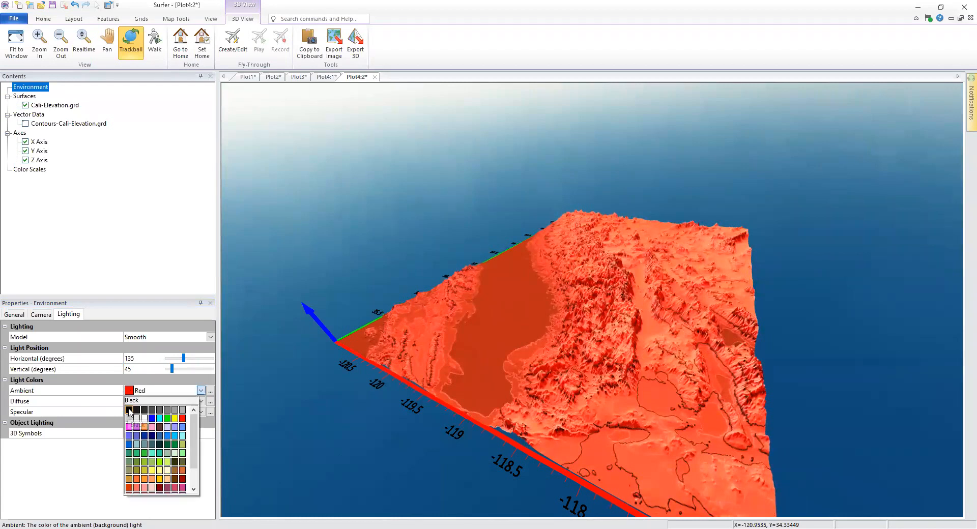
pyautogui.click(129, 411)
# Step: Look at the 3D Symbols object lighting option and view the surface from different tilts
pyautogui.click(31, 434)
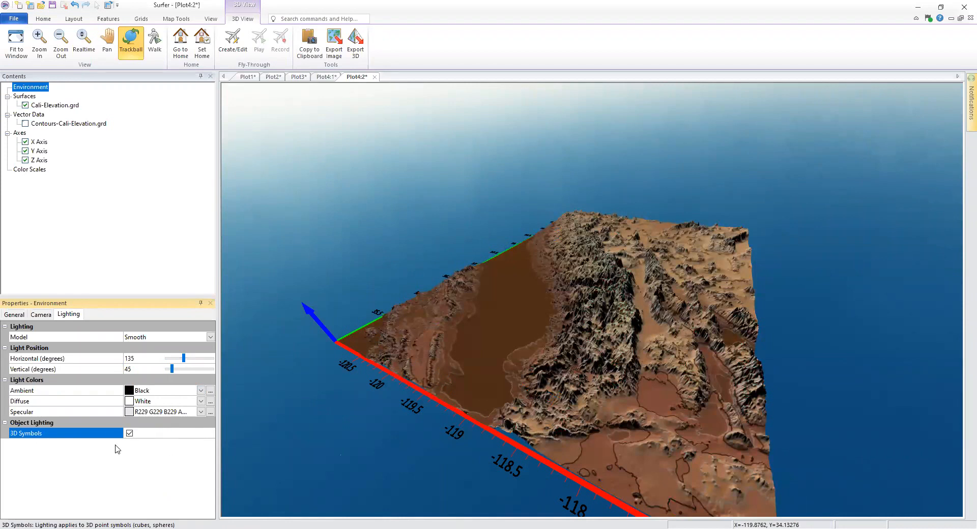
pyautogui.moveTo(534, 441); pyautogui.dragTo(533, 388)
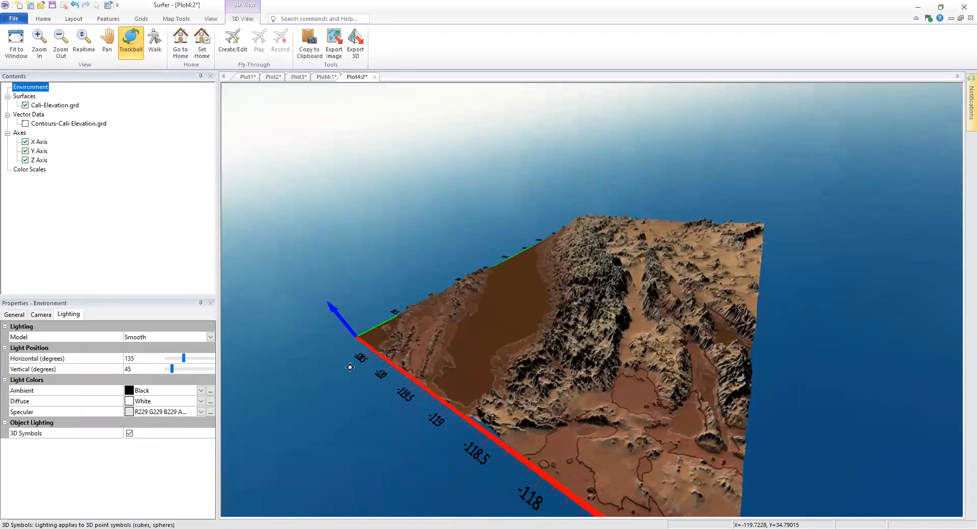
pyautogui.click(70, 435)
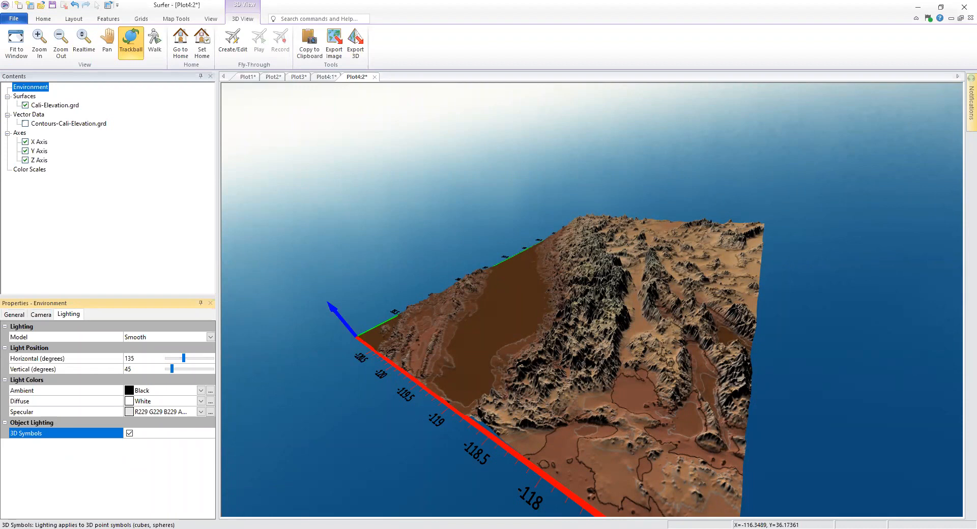
pyautogui.moveTo(630, 304); pyautogui.dragTo(634, 344)
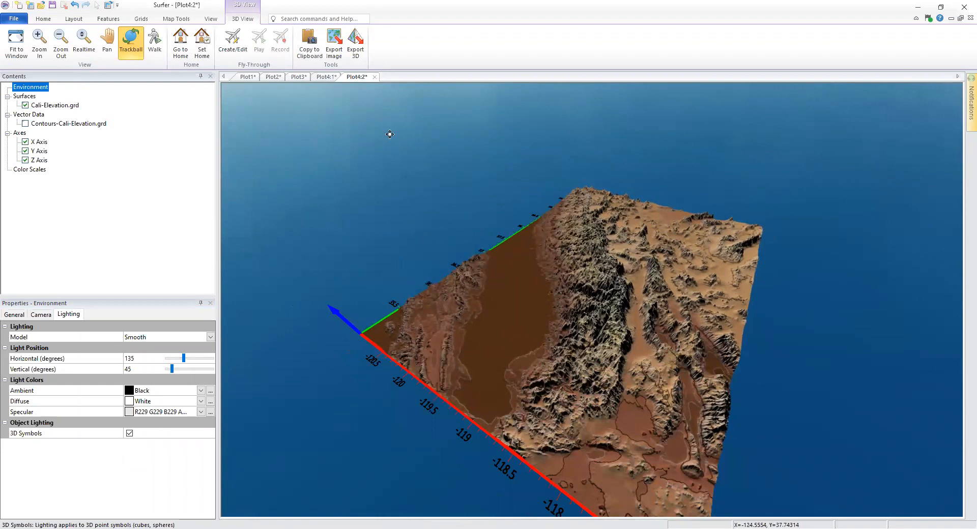
# Step: In the 2D Plot4 window, add a base layer from data using 7DayEarthquakes_extract.xlsx in the Earthquake Data folder
pyautogui.click(326, 77)
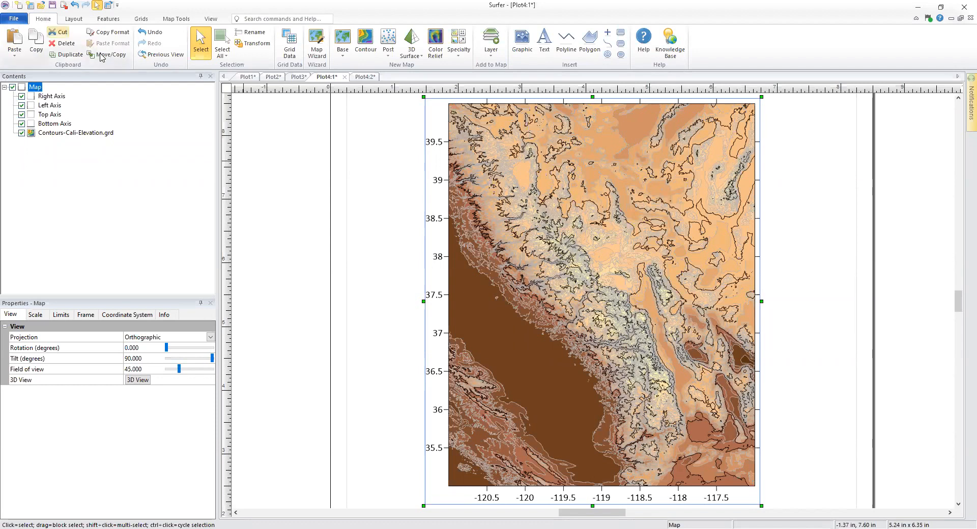
pyautogui.click(492, 51)
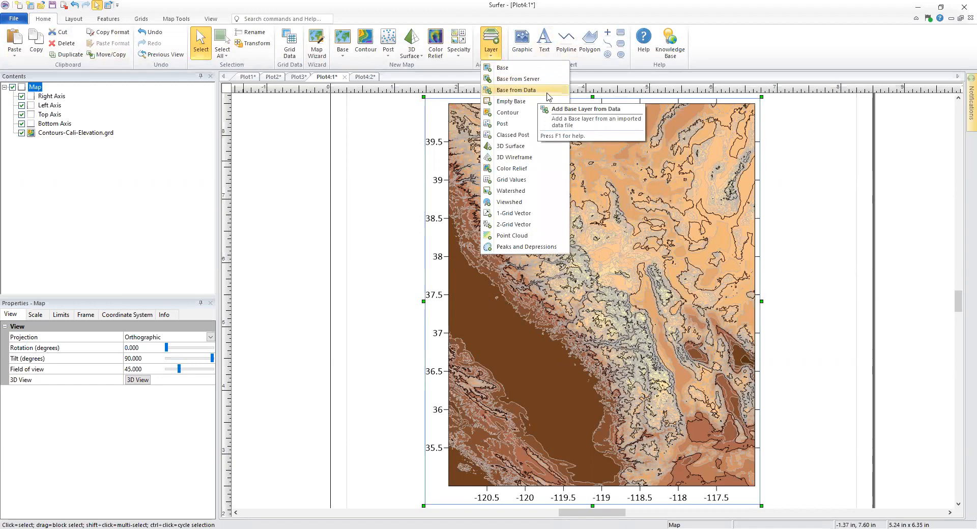
pyautogui.click(547, 95)
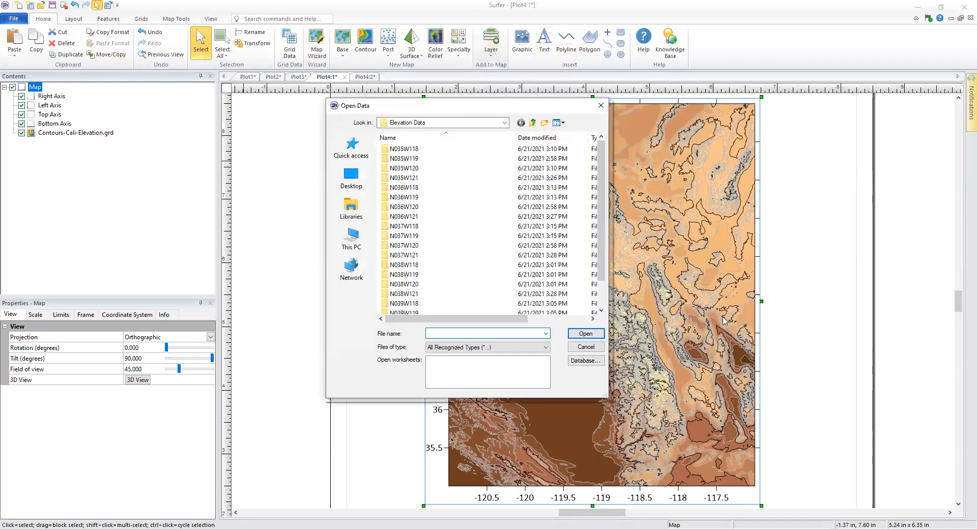
pyautogui.click(533, 123)
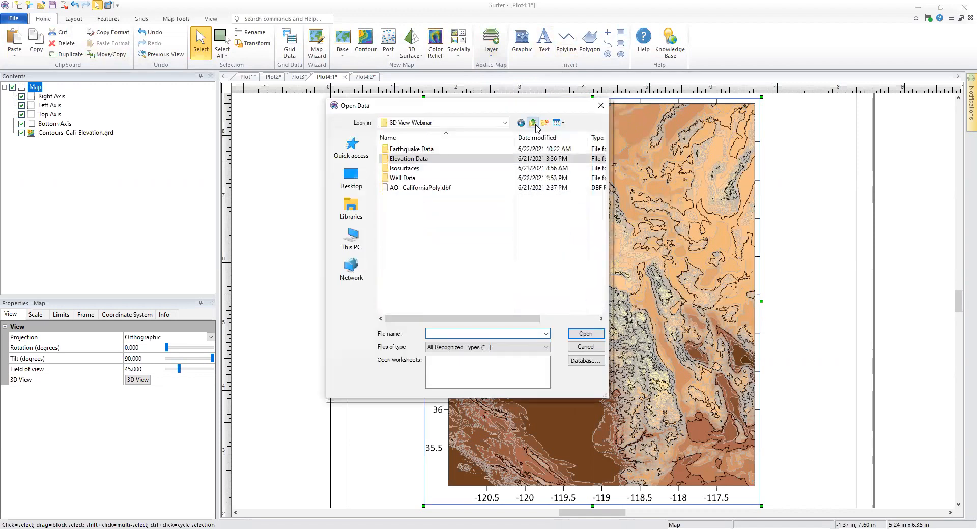
pyautogui.doubleClick(434, 150)
pyautogui.click(444, 150)
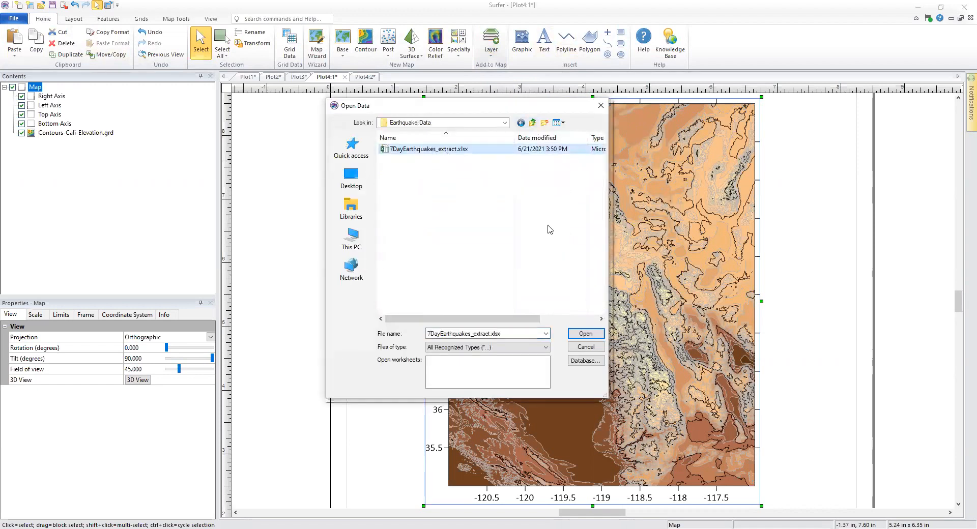
pyautogui.click(588, 336)
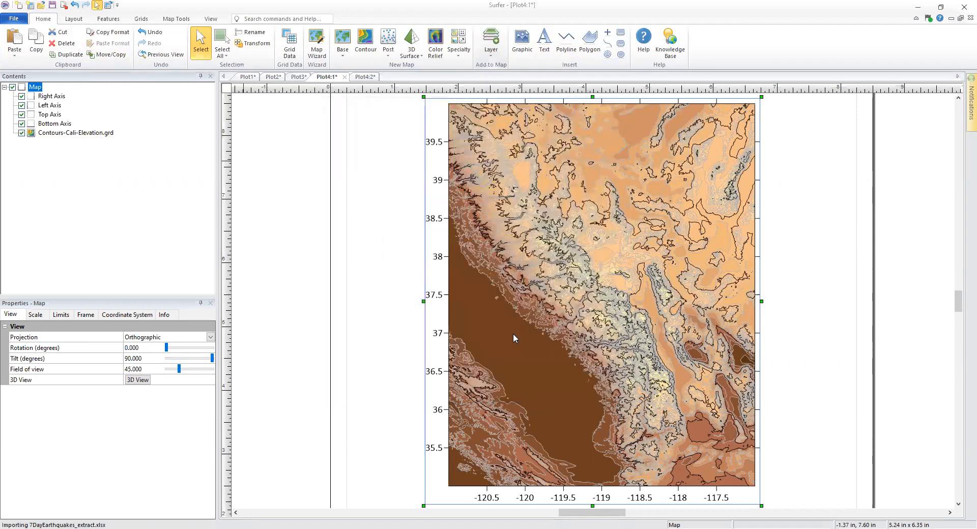
# Step: Use Column W: Lon for X and Column X: Lat for Y, and create the earthquake base layer
pyautogui.moveTo(520, 208); pyautogui.dragTo(464, 126)
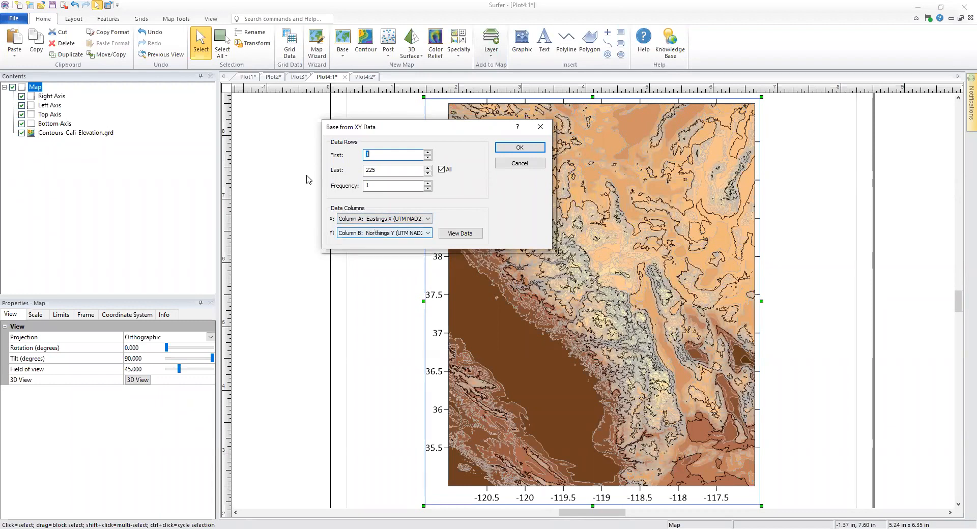
pyautogui.moveTo(440, 131); pyautogui.dragTo(319, 108)
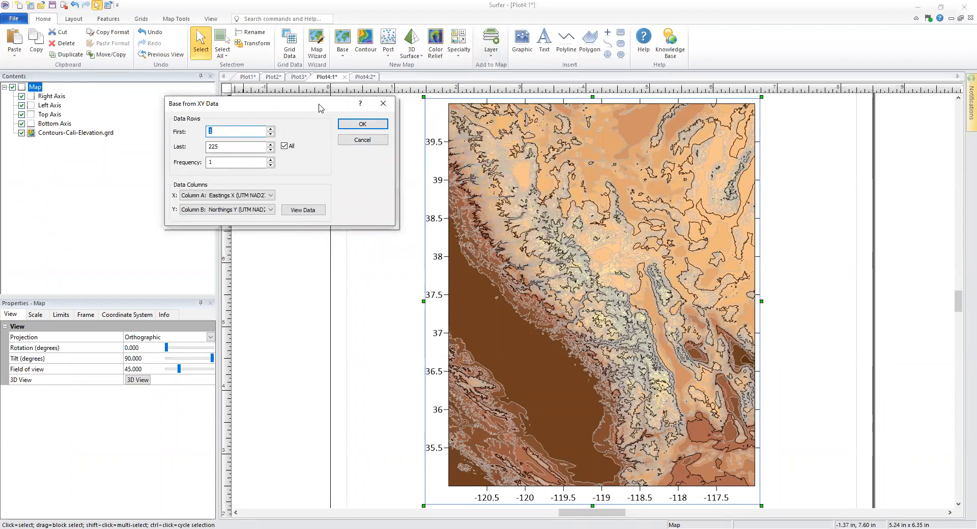
pyautogui.click(272, 196)
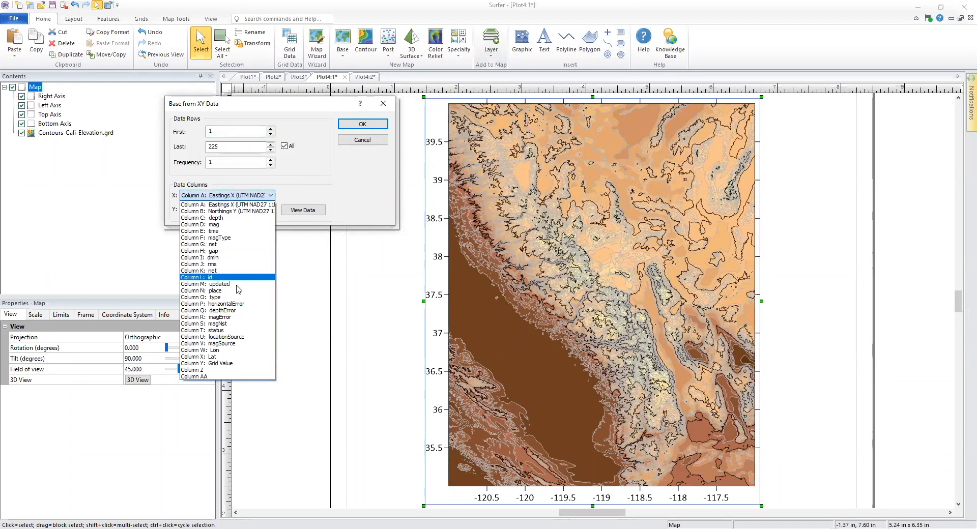
pyautogui.click(241, 352)
pyautogui.click(226, 210)
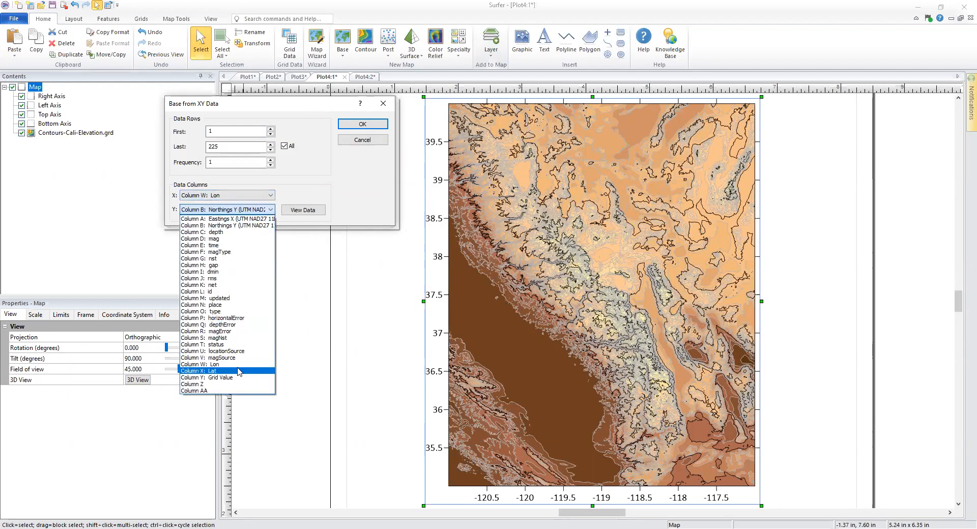
pyautogui.click(239, 372)
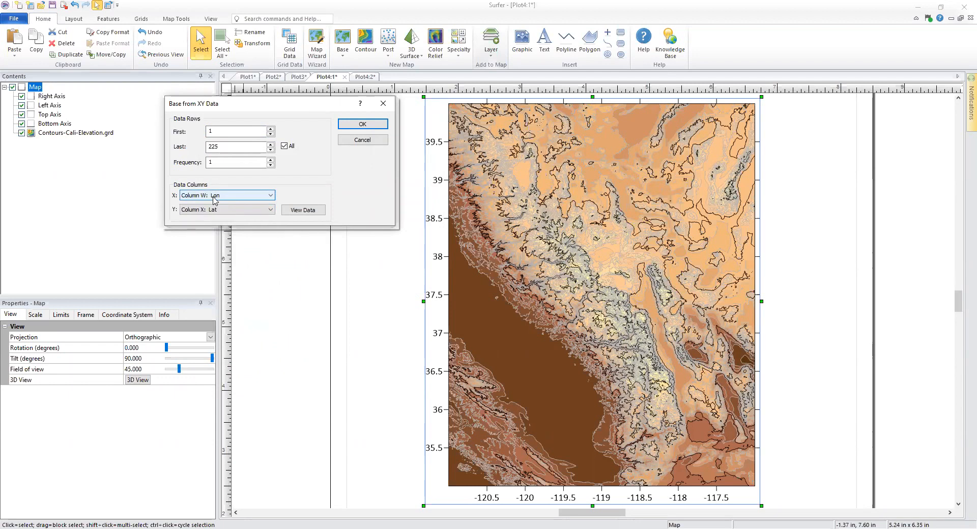
pyautogui.click(368, 128)
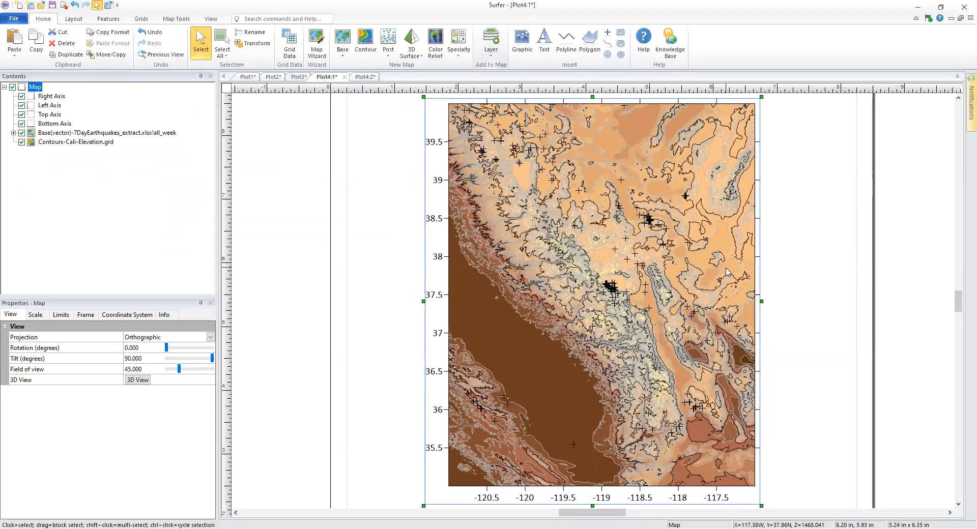
# Step: Change the earthquake layer's point symbol to the filled circle, Symbol 12
pyautogui.scroll(2, 726, 272)
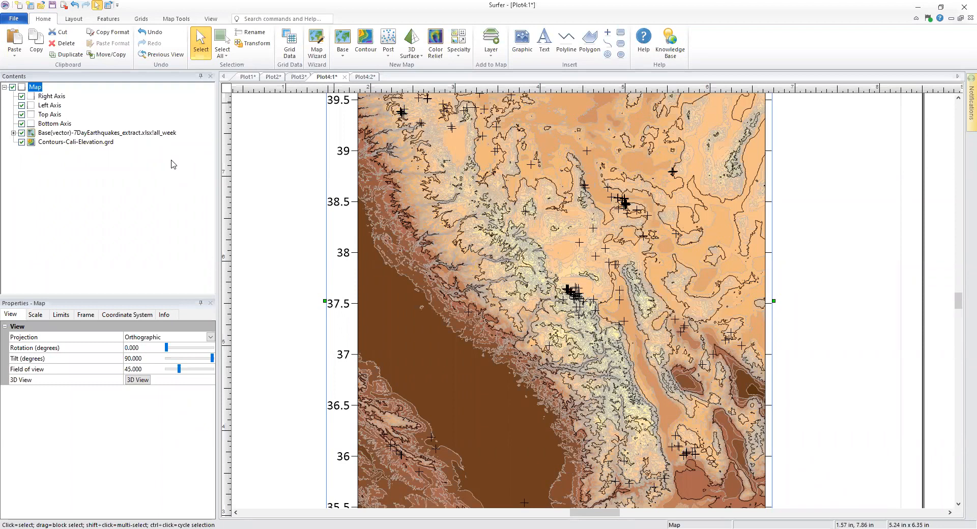
pyautogui.click(157, 134)
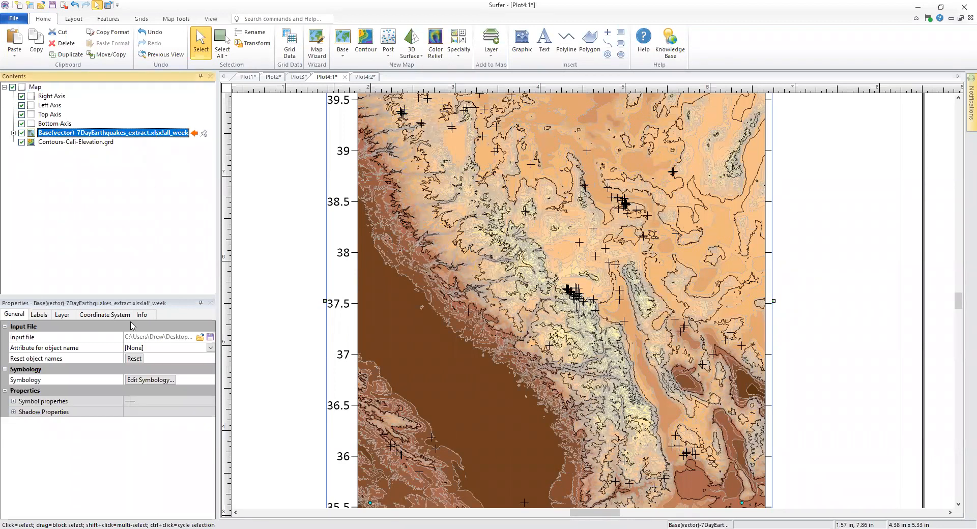
pyautogui.click(14, 402)
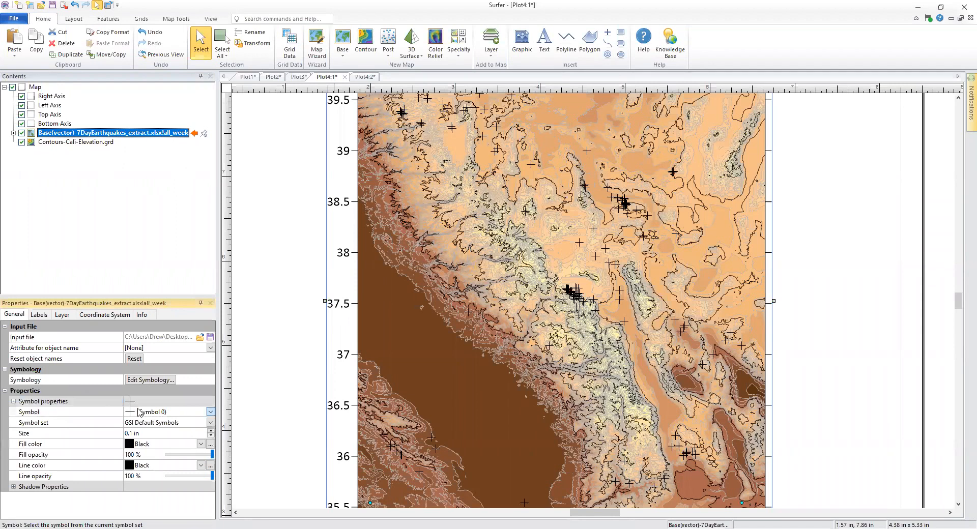
pyautogui.click(140, 412)
pyautogui.click(136, 490)
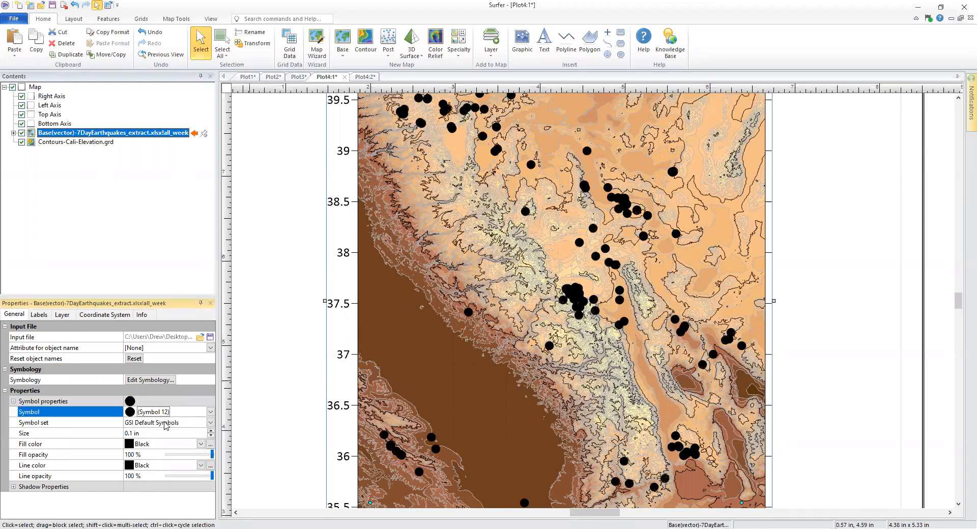
# Step: Set the earthquake layer's symbology to Unclassed Colors based on the mag attribute field
pyautogui.click(47, 381)
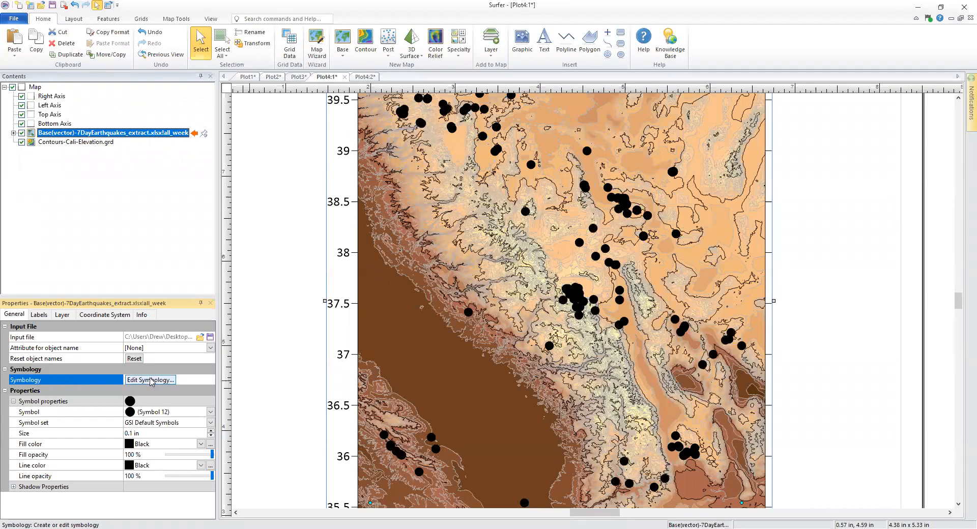
pyautogui.click(158, 380)
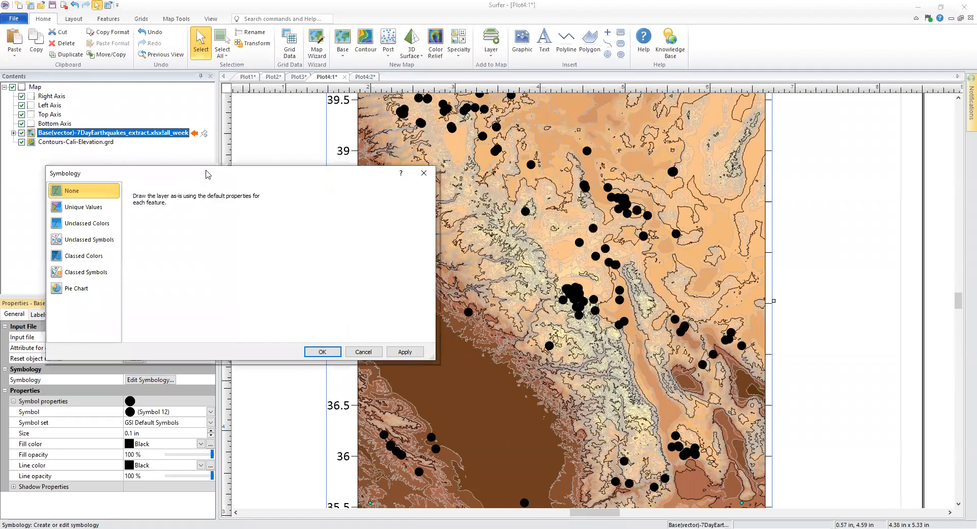
pyautogui.moveTo(208, 174); pyautogui.dragTo(429, 125)
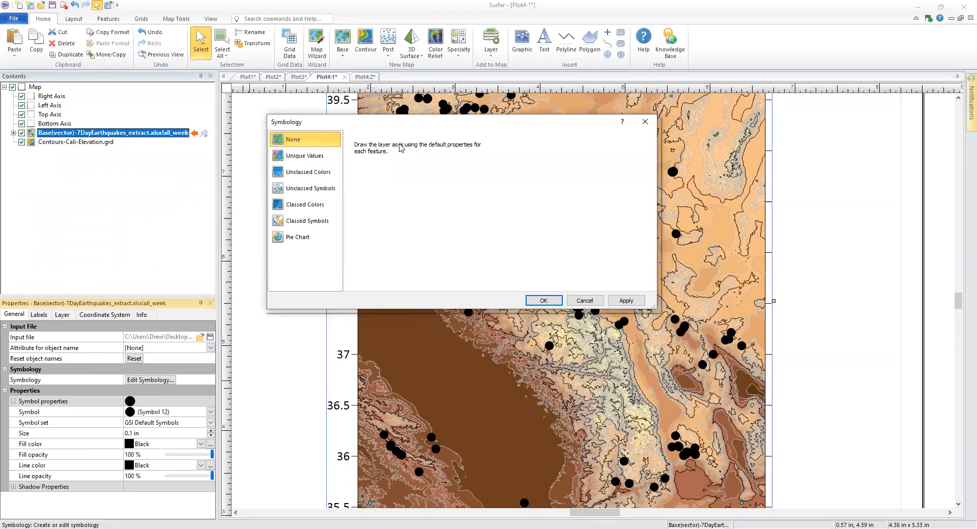
pyautogui.click(318, 174)
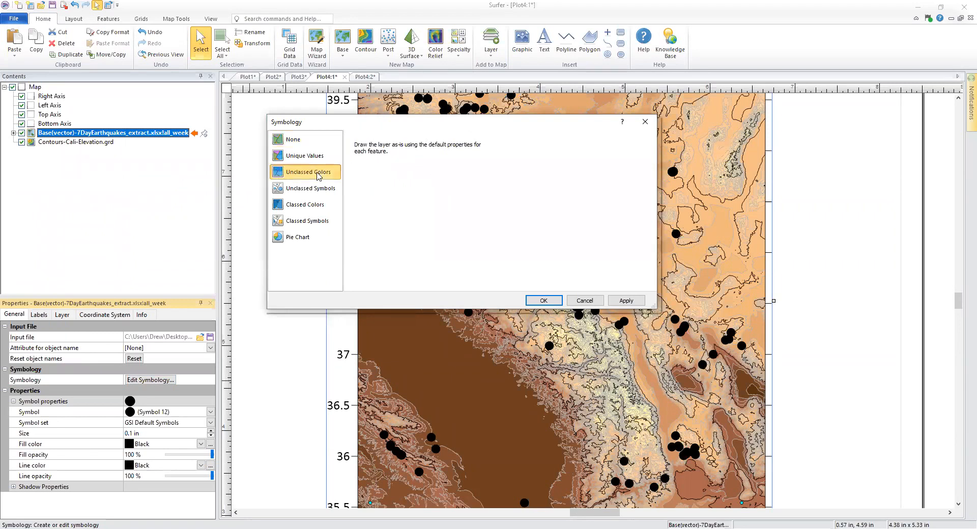
pyautogui.click(396, 149)
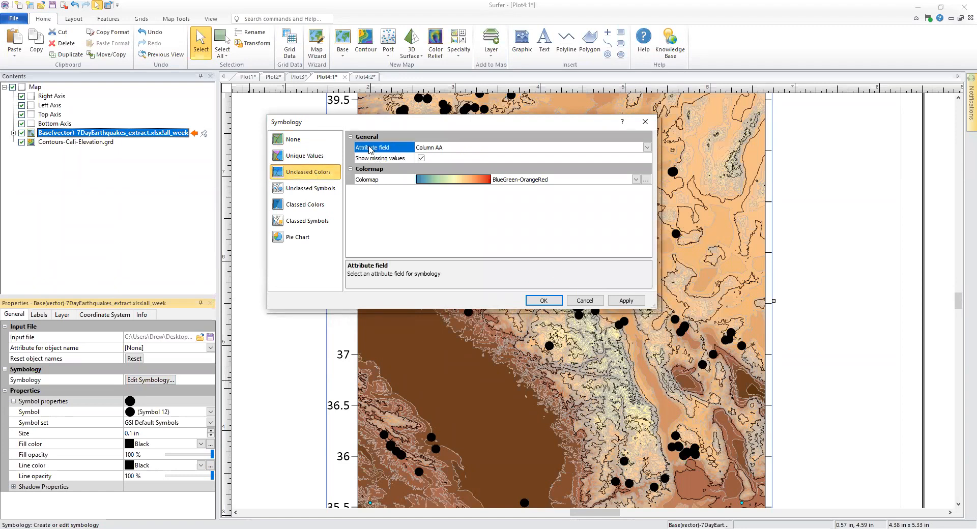
pyautogui.click(647, 147)
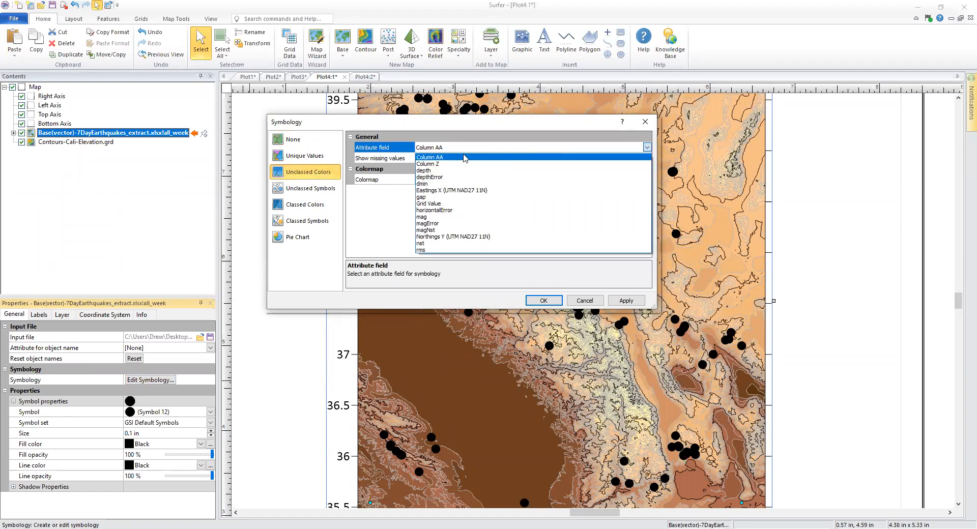
pyautogui.click(449, 218)
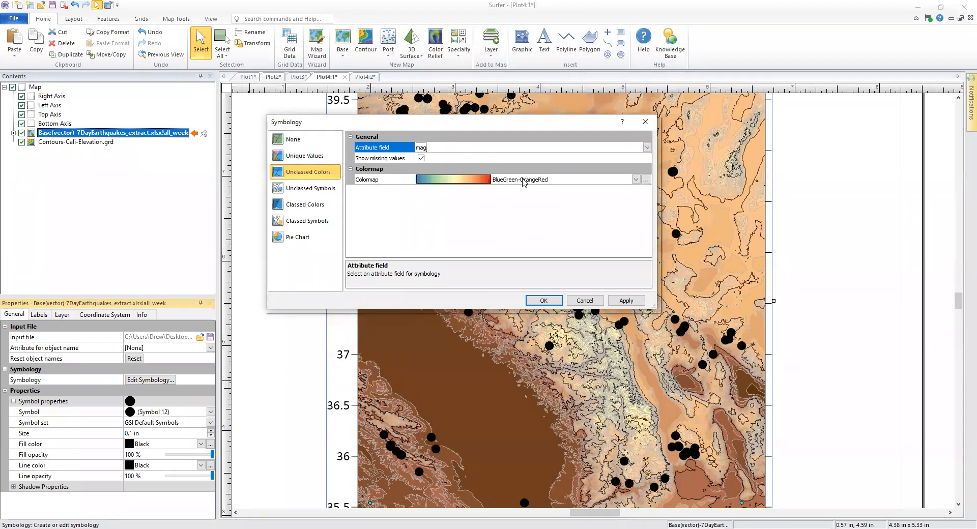
# Step: Choose the Rainbow3 colormap for the magnitude symbology and apply it to the earthquake points
pyautogui.click(635, 181)
pyautogui.moveTo(501, 244); pyautogui.dragTo(501, 202)
pyautogui.click(479, 219)
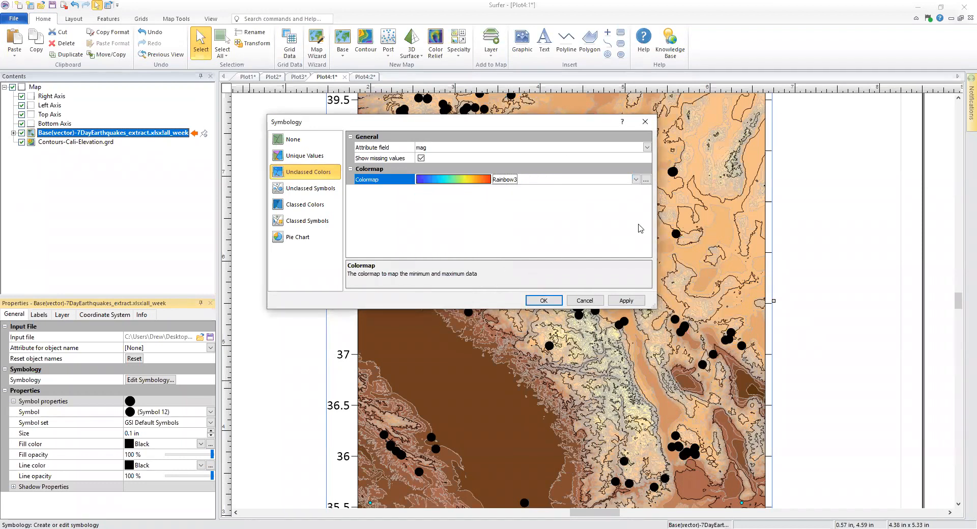
pyautogui.click(544, 301)
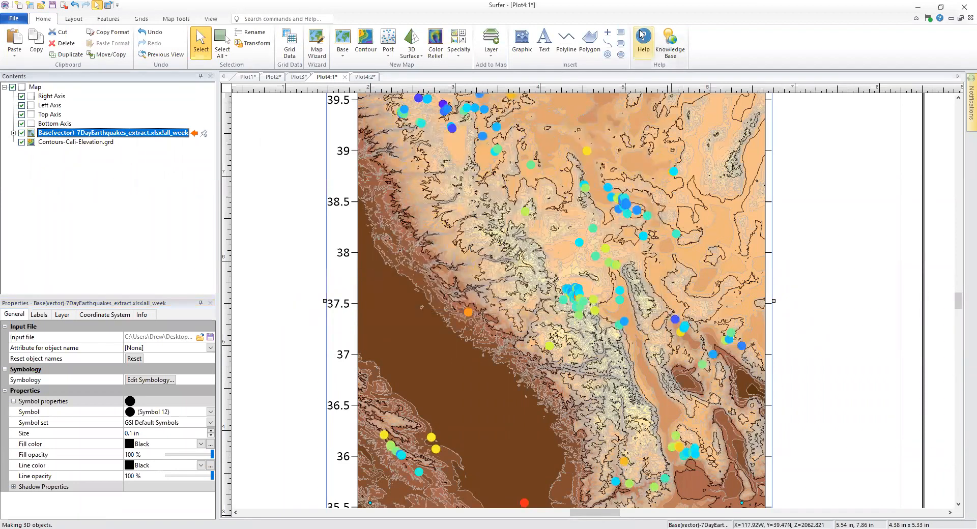
# Step: Start adding a base layer from an online server to the whole map
pyautogui.scroll(-5, 34, 16)
pyautogui.click(17, 37)
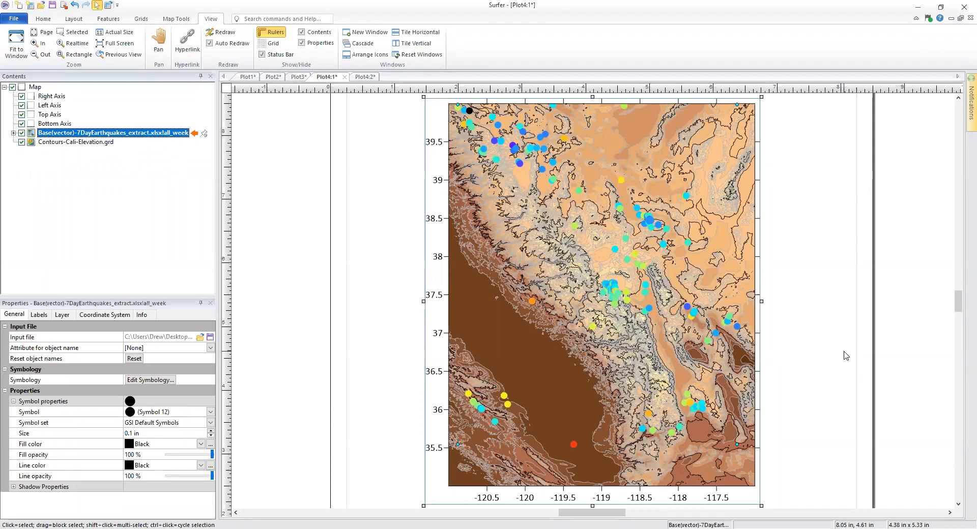
pyautogui.click(35, 87)
pyautogui.rightClick(37, 89)
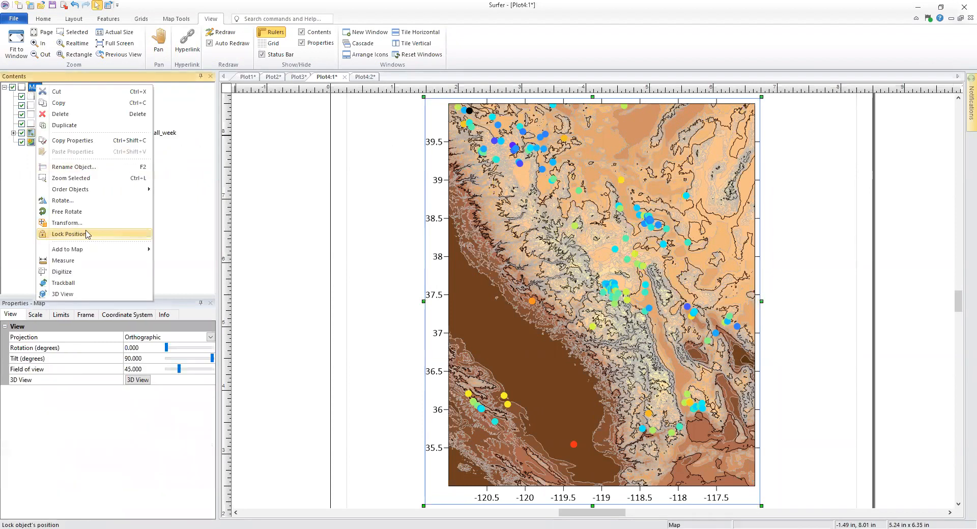
pyautogui.moveTo(88, 249)
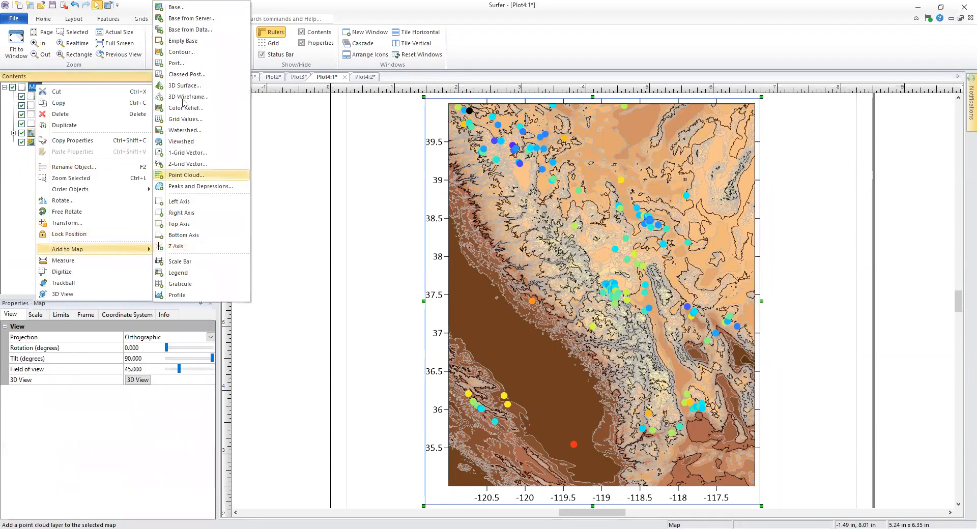
pyautogui.click(217, 23)
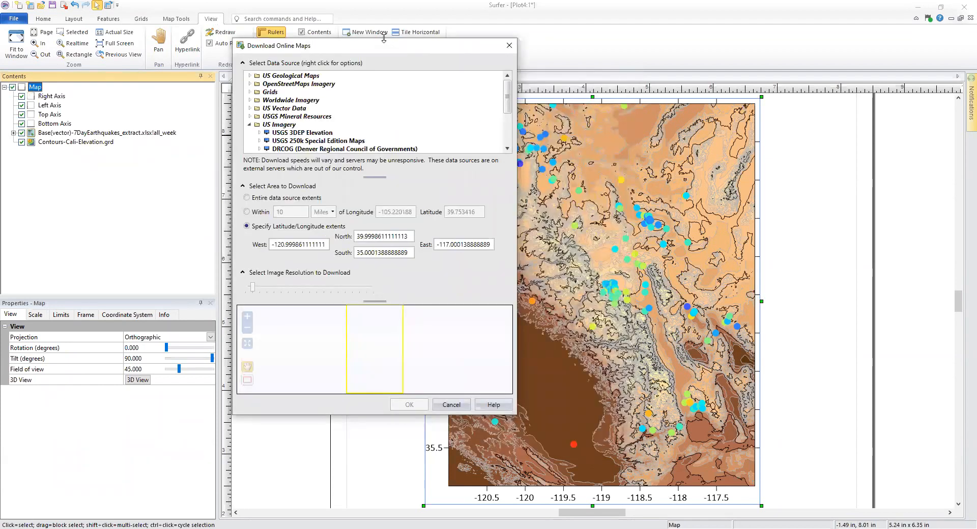
# Step: Select the Image layer of USGSNAIPImagery, under NAIP in US Imagery, as the download source
pyautogui.scroll(-2, 311, 114)
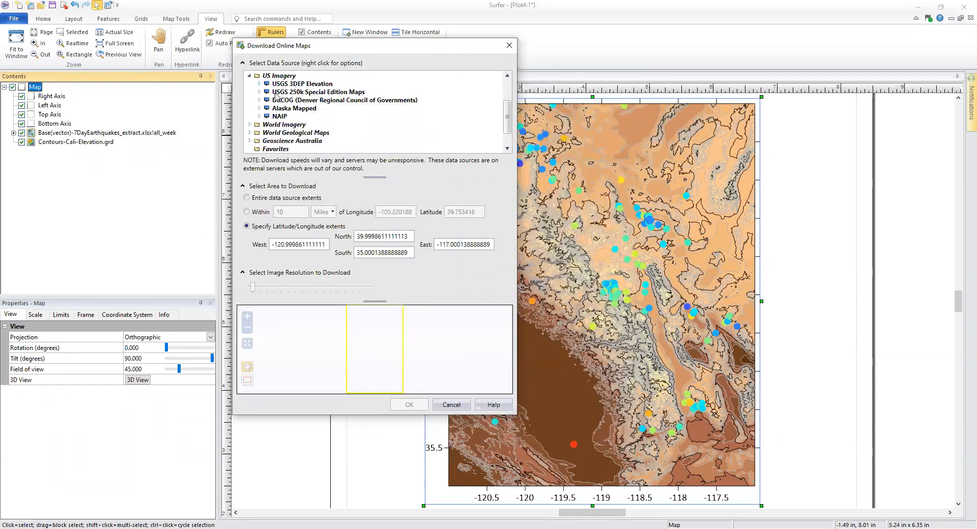
pyautogui.click(259, 117)
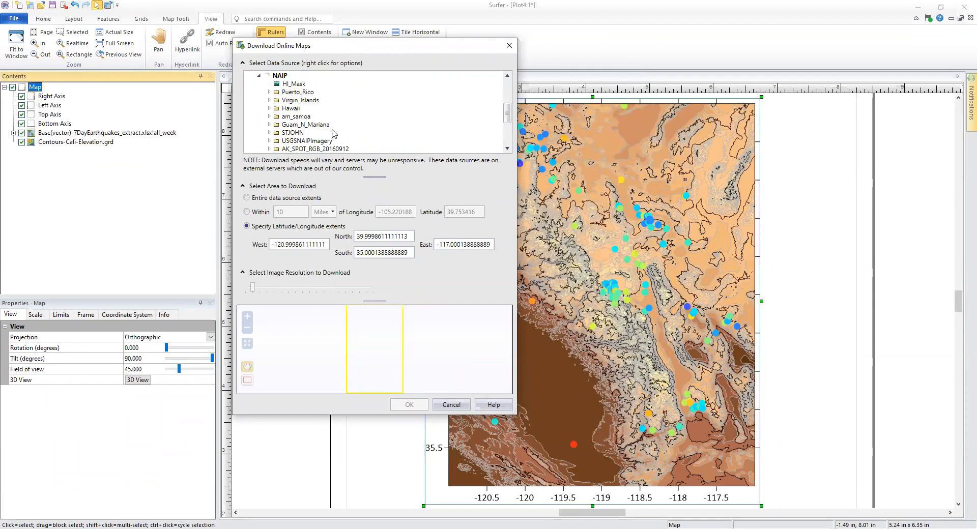
pyautogui.scroll(-1, 331, 133)
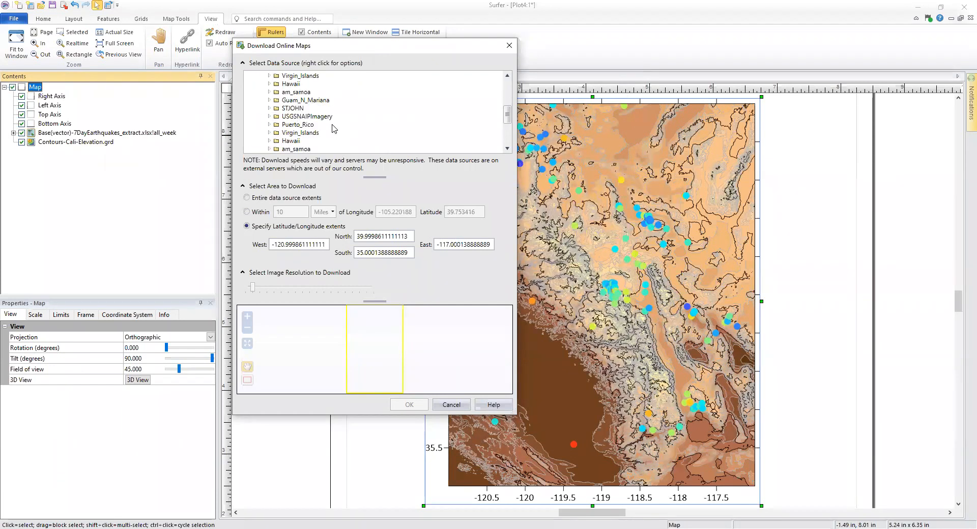
pyautogui.click(269, 116)
pyautogui.click(306, 126)
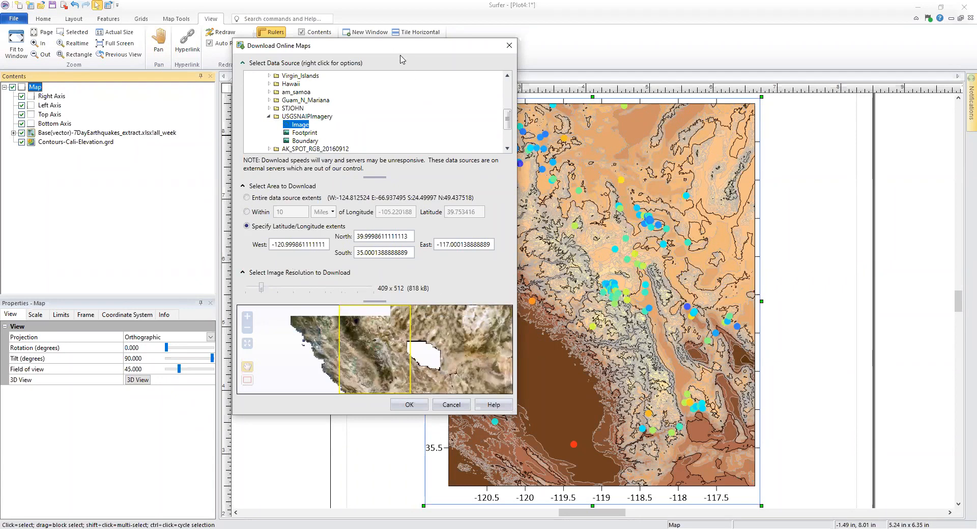
# Step: Set the image resolution to 3276 x 4096 and download the imagery as a base layer
pyautogui.moveTo(400, 51); pyautogui.dragTo(405, 51)
pyautogui.moveTo(282, 288); pyautogui.dragTo(316, 290)
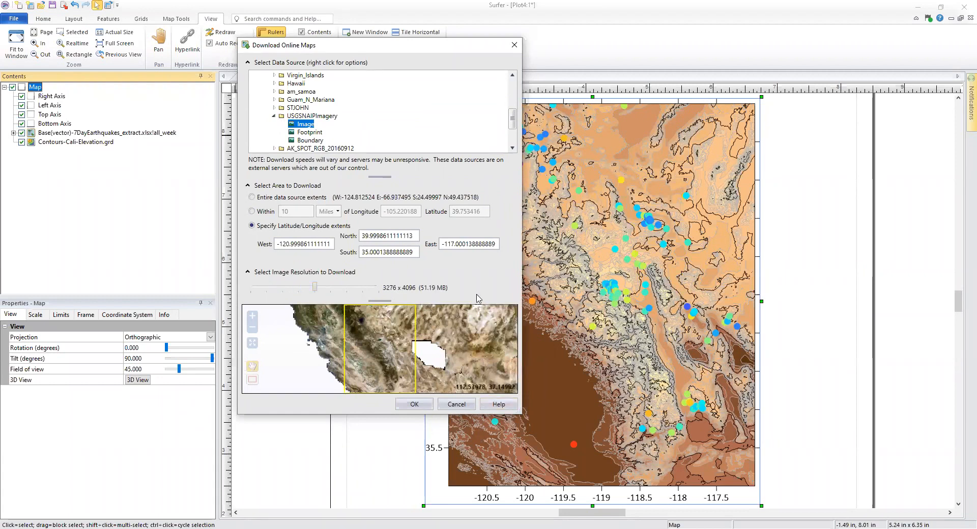
pyautogui.click(414, 405)
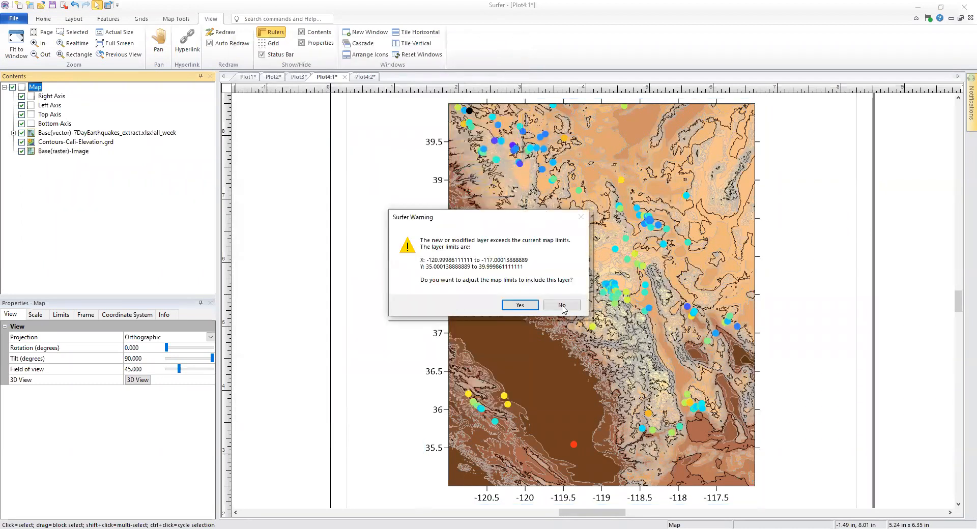
# Step: Decline adjusting the map limits to the downloaded image, and move the raster image layer above the Cali-Elevation contours
pyautogui.click(561, 305)
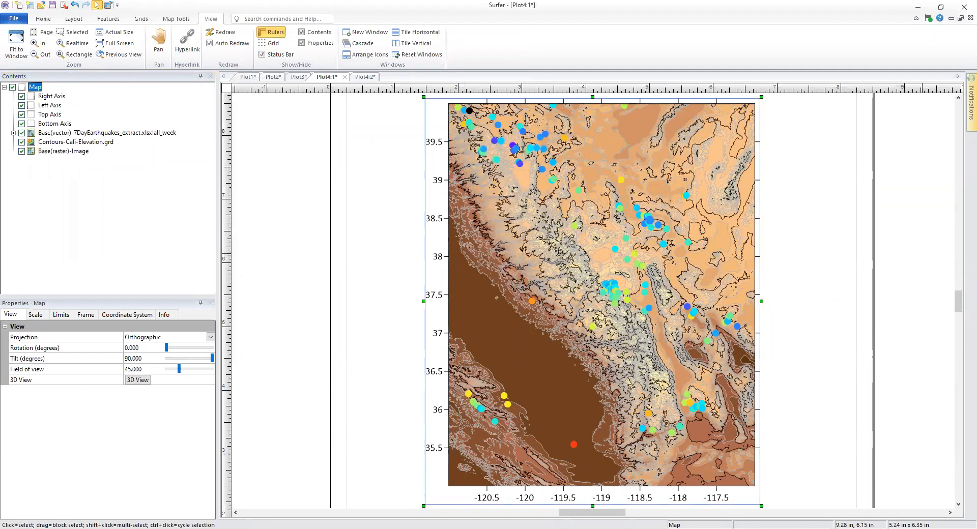
pyautogui.click(71, 155)
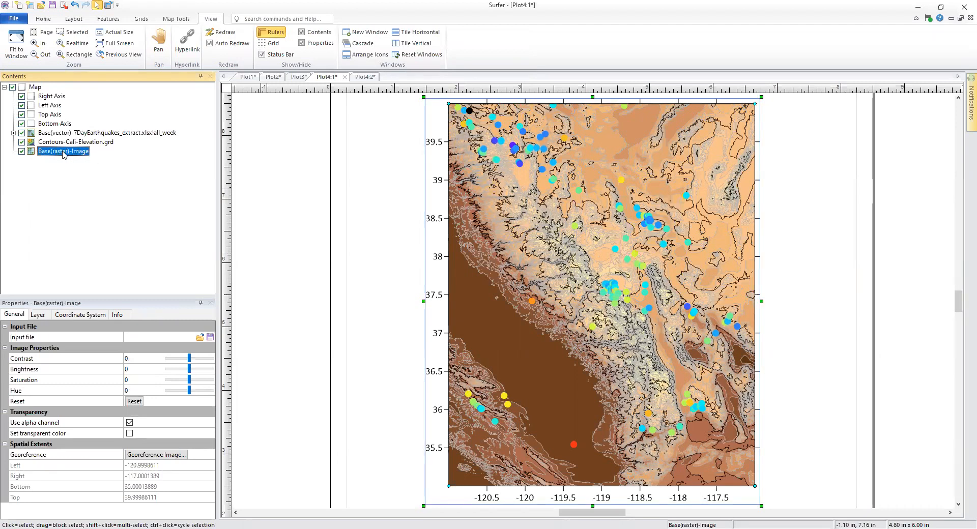
pyautogui.moveTo(63, 154)
pyautogui.mouseDown()
pyautogui.moveTo(74, 155)
pyautogui.moveTo(72, 140)
pyautogui.mouseUp()
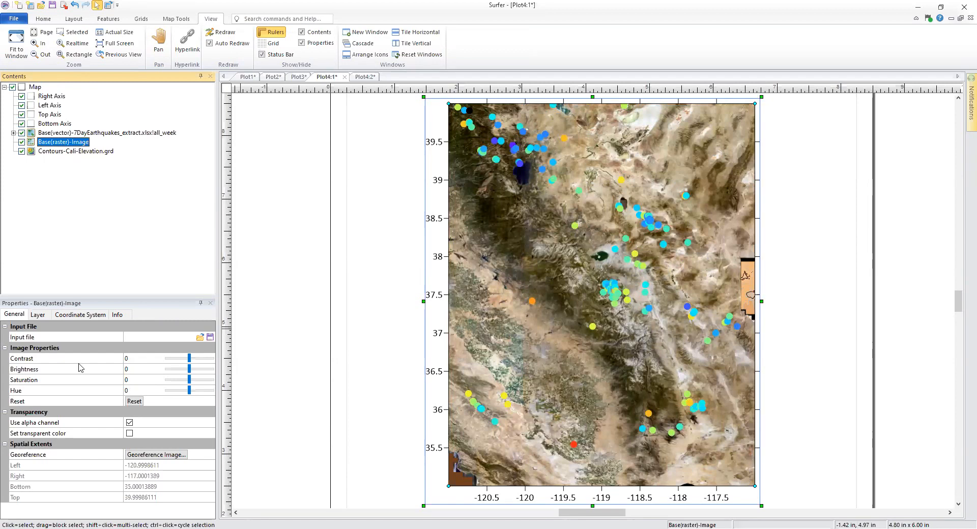
# Step: Assign the World Geodetic System 1984 coordinate system to the earthquake points layer
pyautogui.click(81, 315)
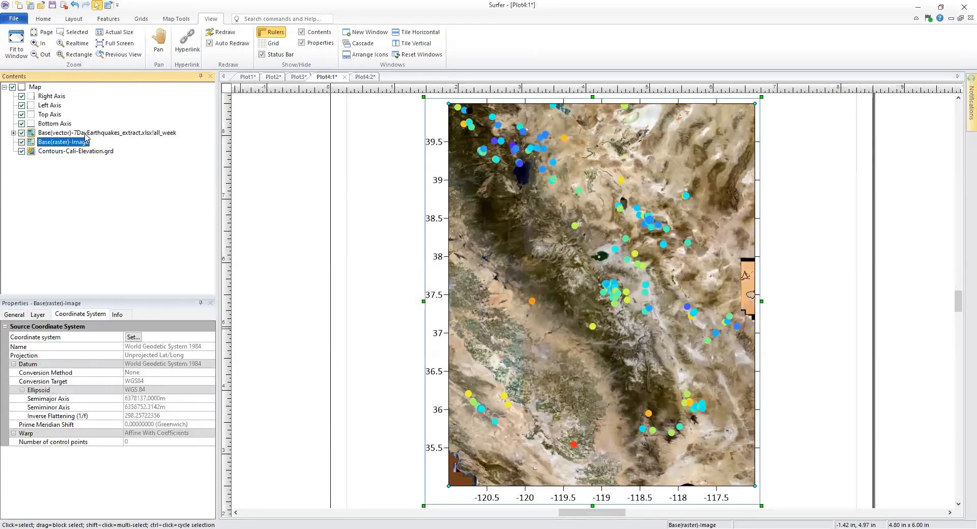
pyautogui.click(128, 133)
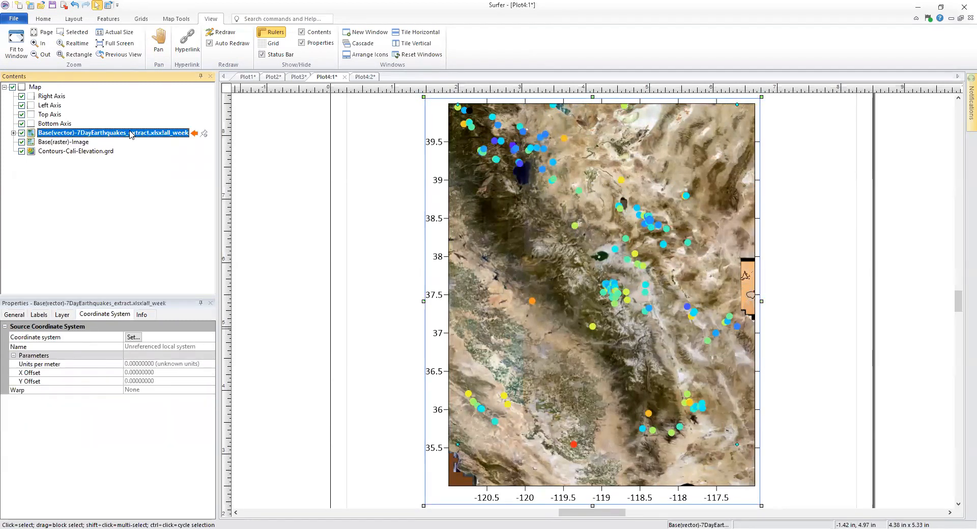
pyautogui.click(133, 337)
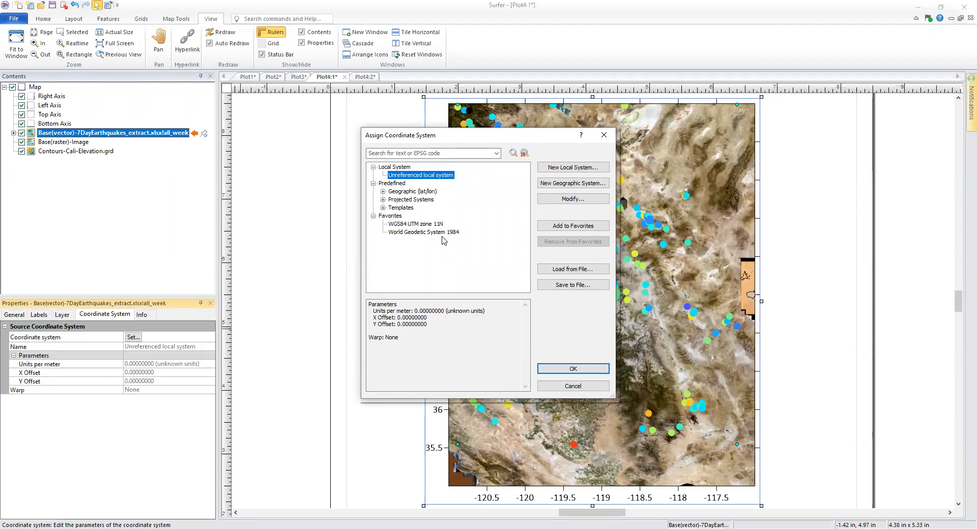
pyautogui.click(448, 233)
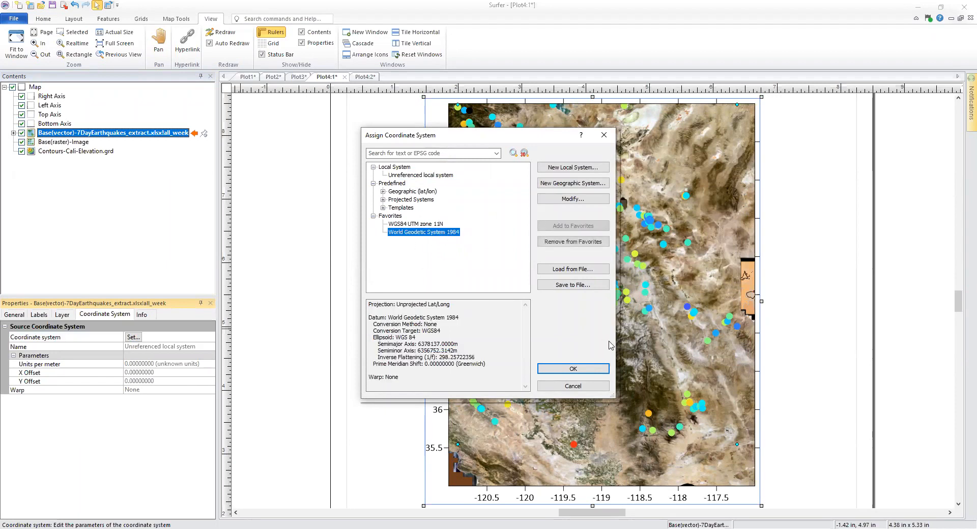
pyautogui.click(588, 370)
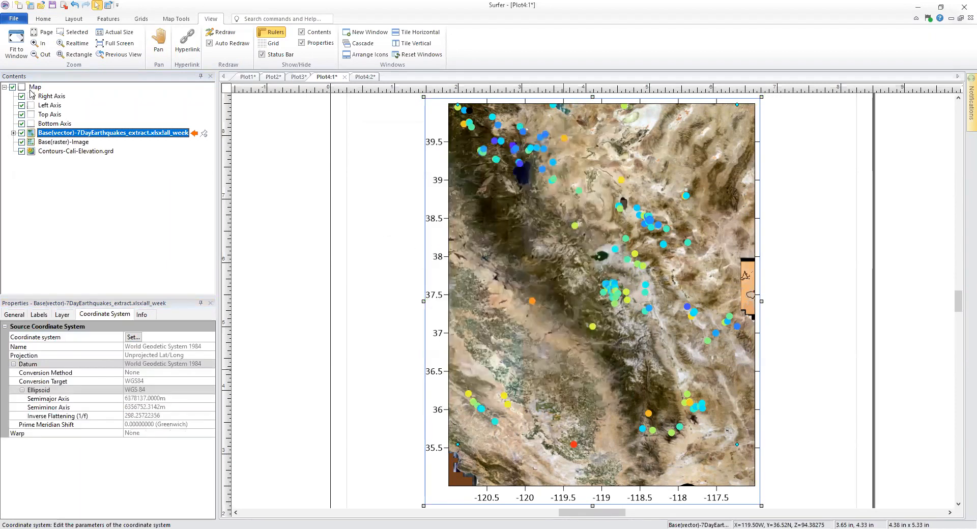
# Step: Change the target coordinate system of the whole map to WGS84 UTM zone 11N
pyautogui.click(34, 88)
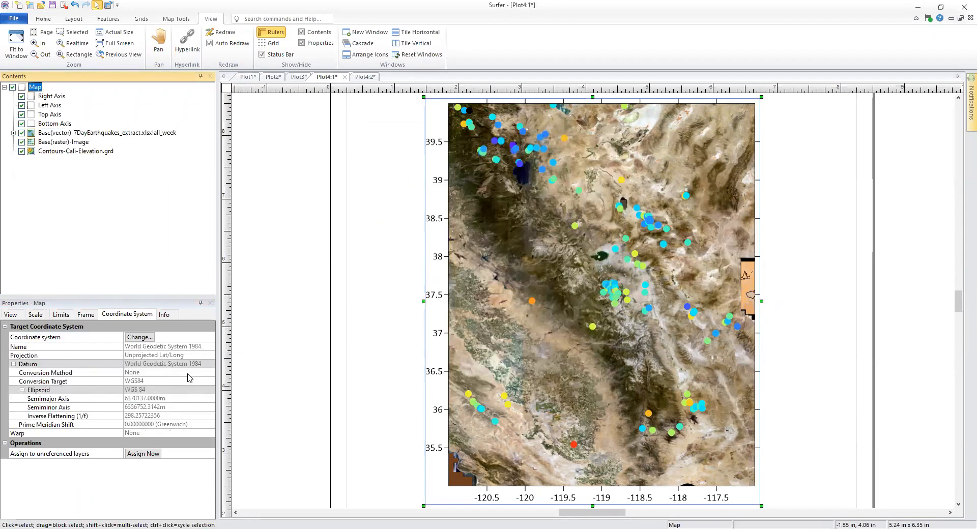
pyautogui.click(139, 338)
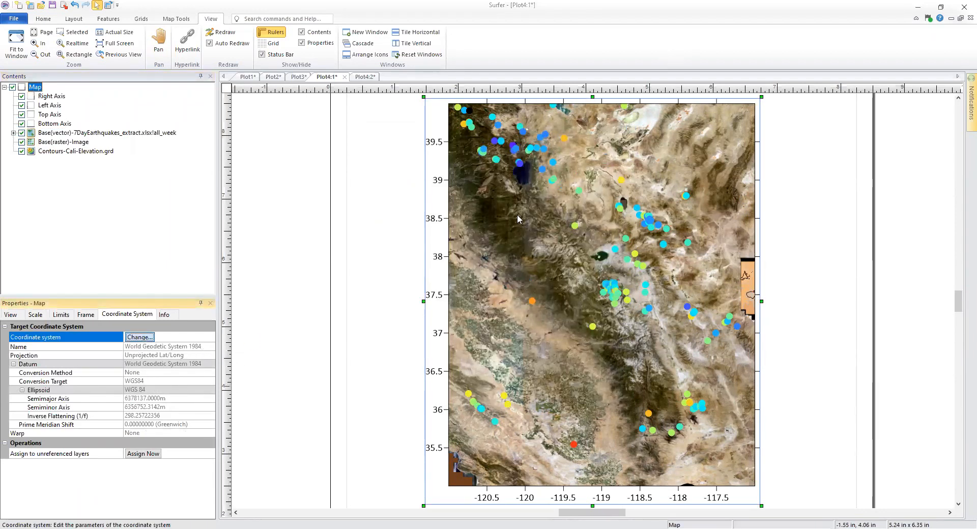
pyautogui.click(428, 224)
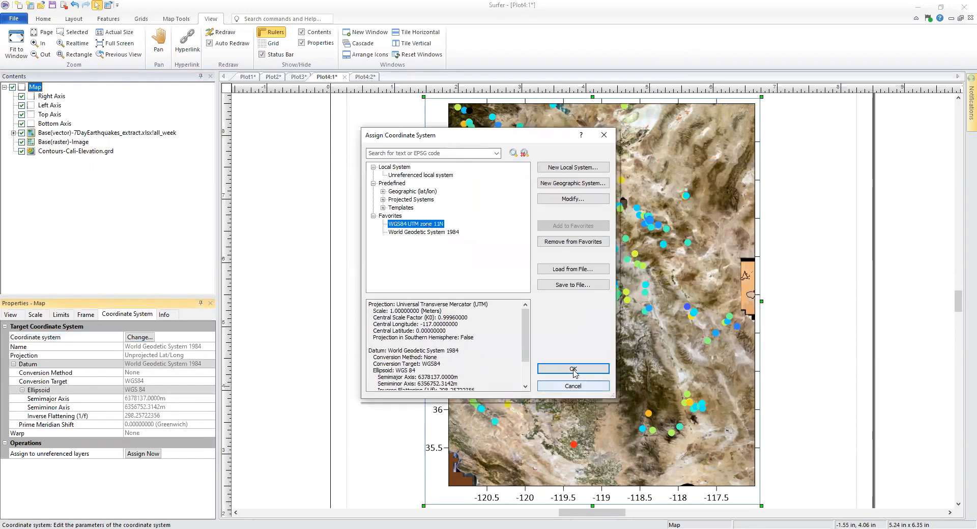
pyautogui.click(597, 371)
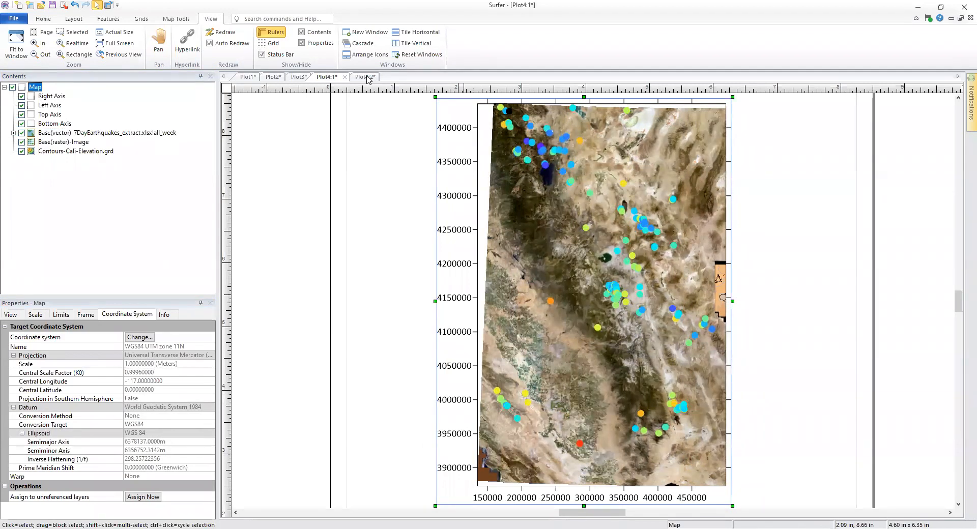
# Step: Switch to the map's 3D view and set the earthquake layer's Z coordinates to None
pyautogui.click(364, 77)
pyautogui.moveTo(621, 489); pyautogui.dragTo(586, 335)
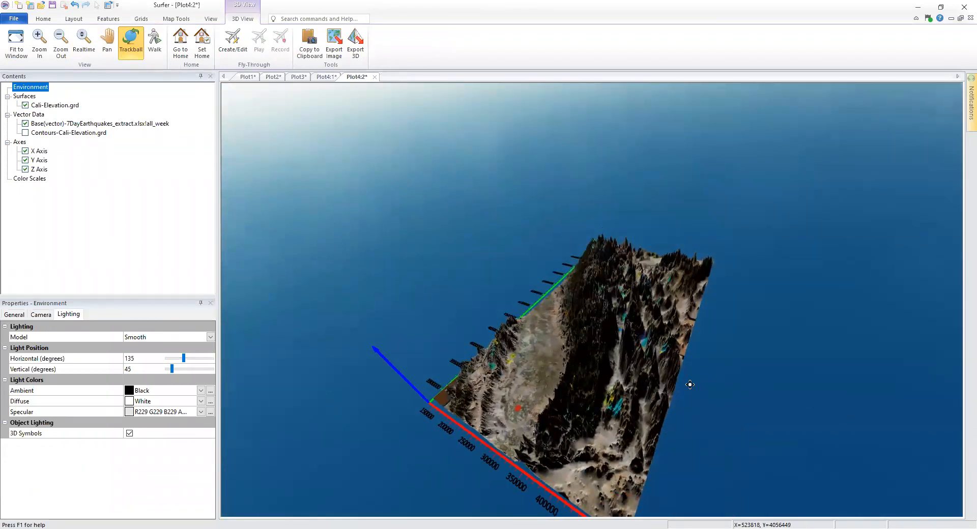
pyautogui.moveTo(628, 388); pyautogui.dragTo(364, 310)
pyautogui.click(135, 123)
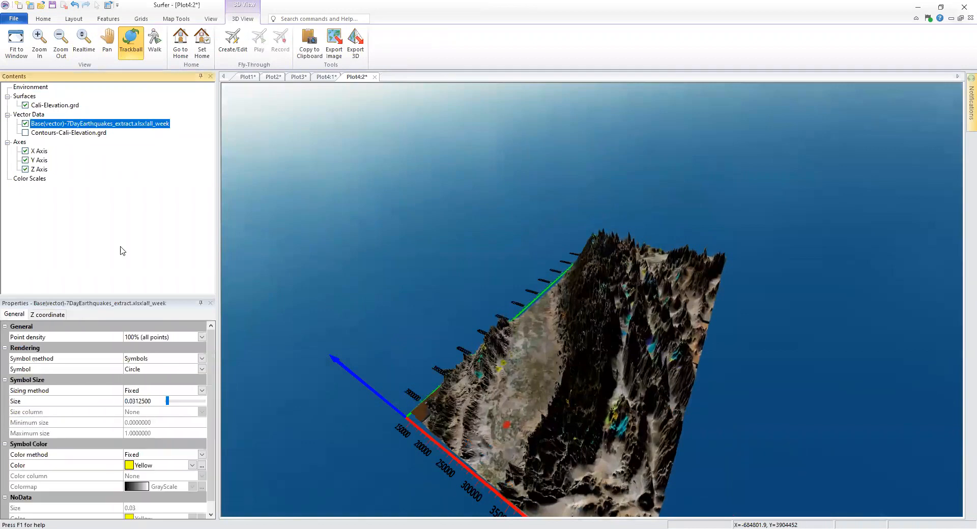
pyautogui.click(46, 314)
pyautogui.click(140, 338)
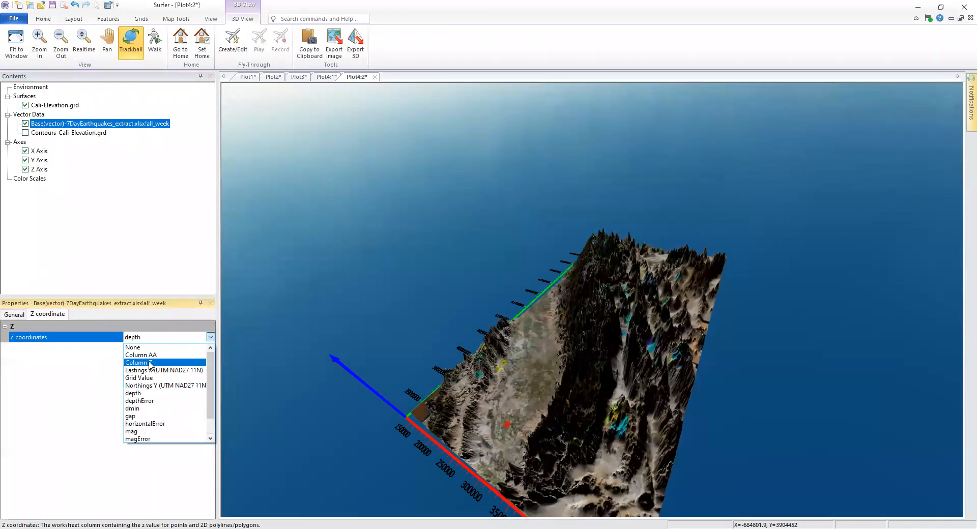
pyautogui.press('Escape')
pyautogui.click(15, 315)
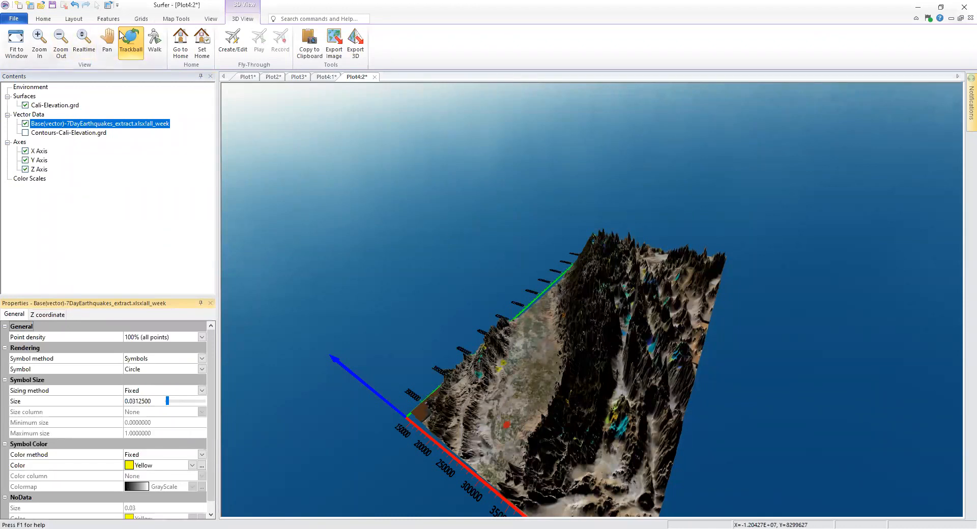
# Step: Set the vertical exaggeration of the 3D environment to 5
pyautogui.moveTo(650, 290); pyautogui.dragTo(664, 215)
pyautogui.scroll(2, 619, 340)
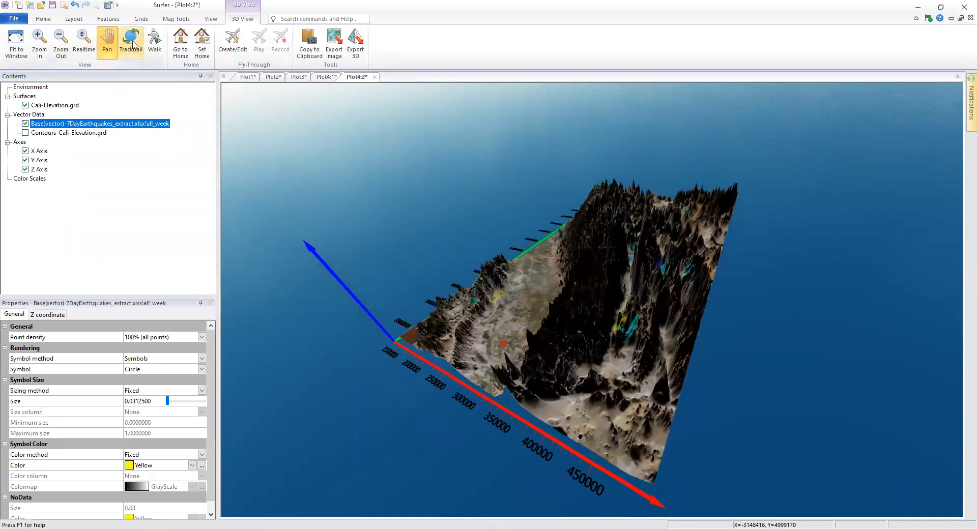
pyautogui.click(132, 45)
pyautogui.moveTo(545, 325); pyautogui.dragTo(313, 300)
pyautogui.click(18, 87)
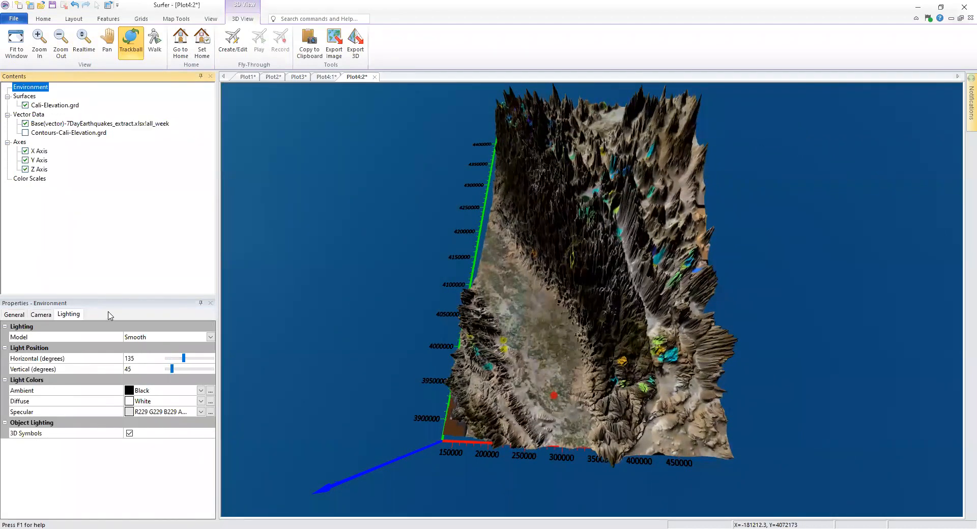
pyautogui.click(19, 317)
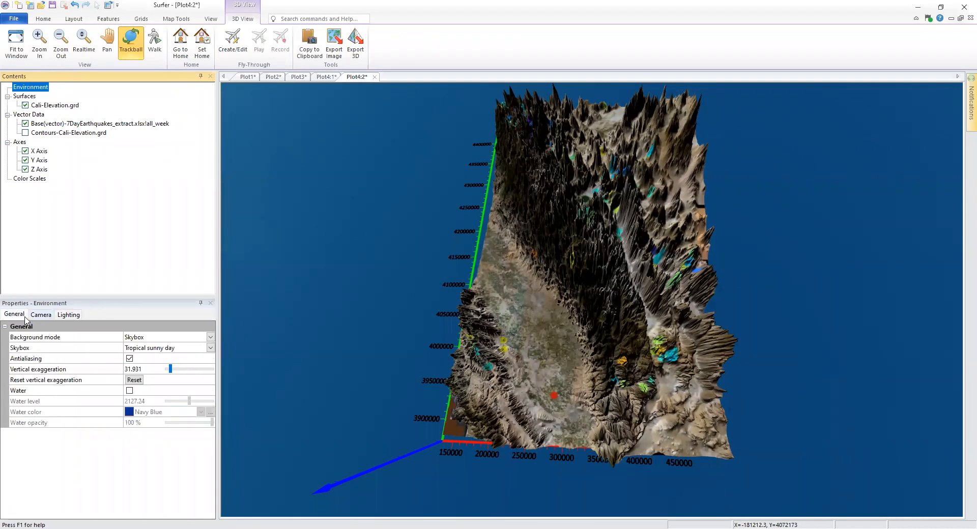
pyautogui.click(21, 371)
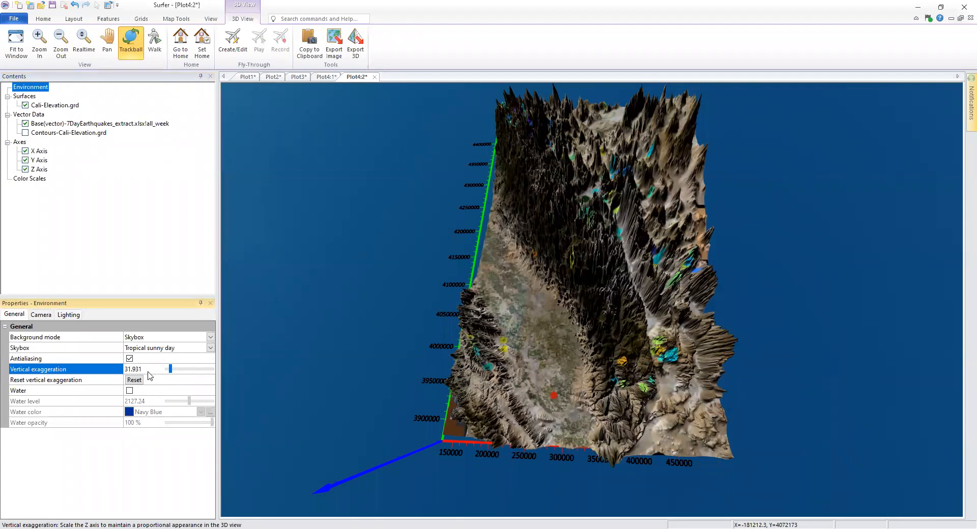
pyautogui.doubleClick(126, 369)
pyautogui.write('5')
pyautogui.press('Return')
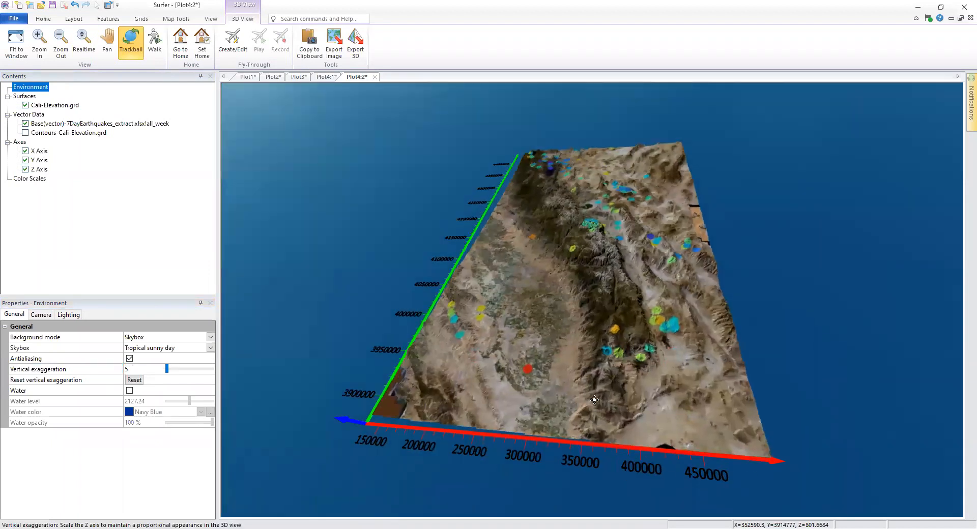
# Step: Set the earthquake layer's Z coordinates to Column AA
pyautogui.moveTo(595, 400); pyautogui.dragTo(684, 391)
pyautogui.moveTo(592, 315); pyautogui.dragTo(599, 126)
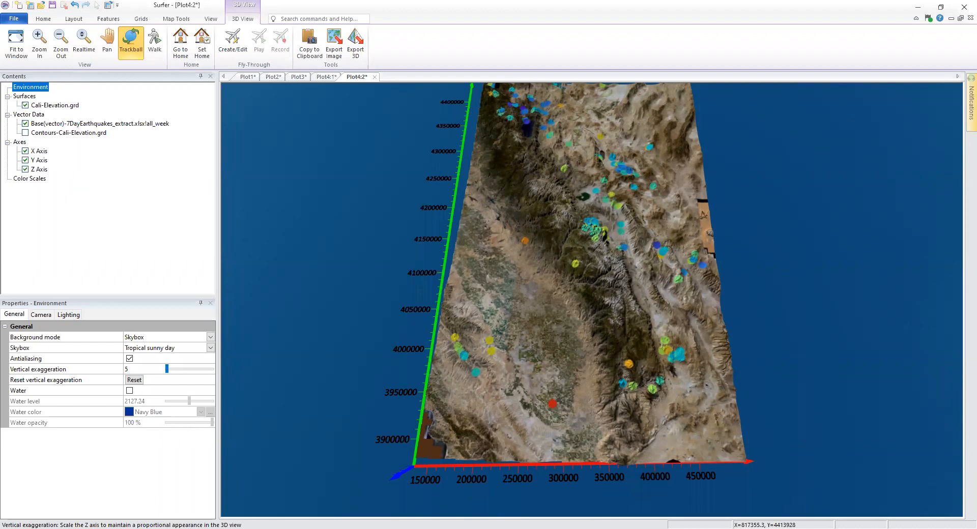
pyautogui.moveTo(560, 380); pyautogui.dragTo(471, 266)
pyautogui.moveTo(592, 237); pyautogui.dragTo(545, 287)
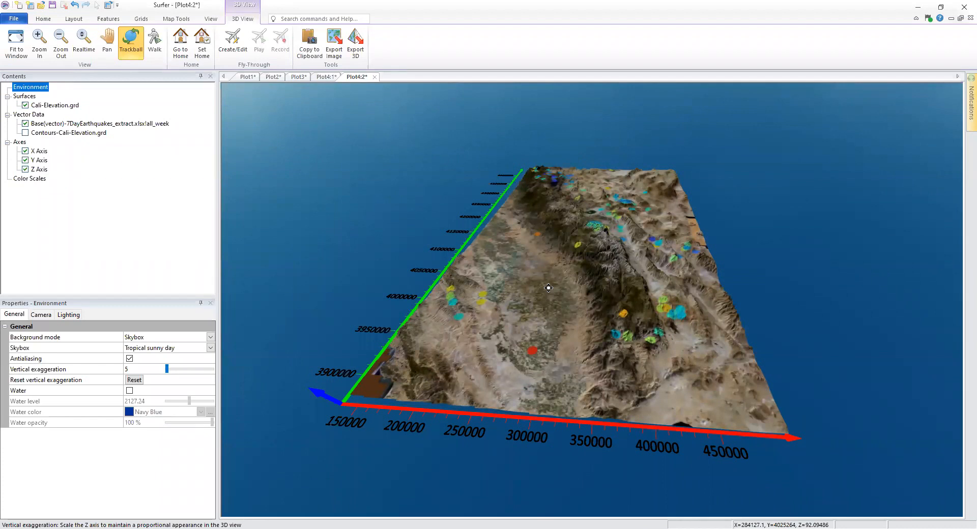
pyautogui.click(57, 123)
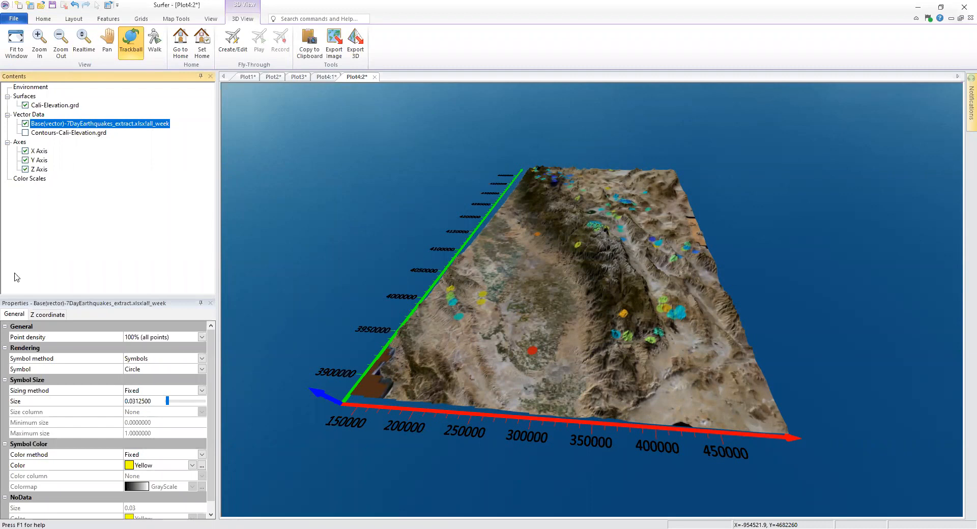
pyautogui.click(18, 315)
pyautogui.click(57, 316)
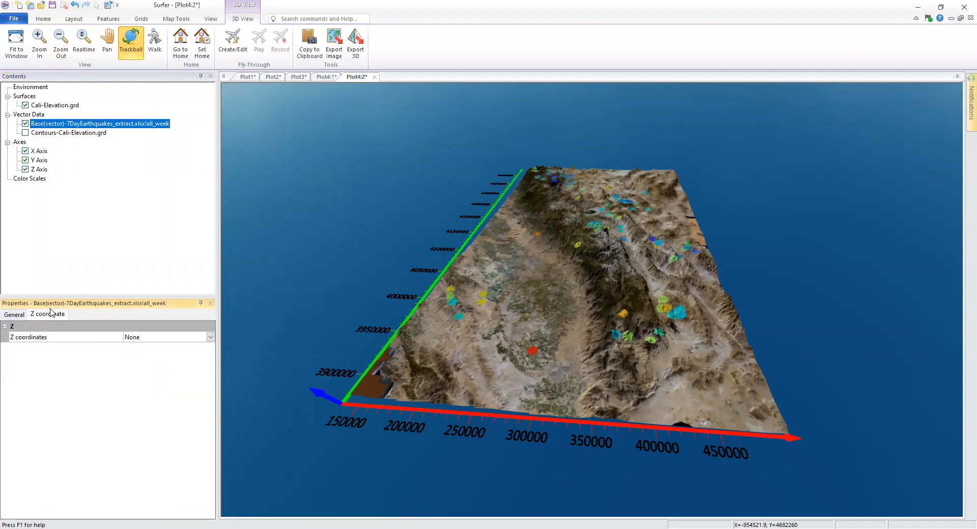
pyautogui.click(57, 338)
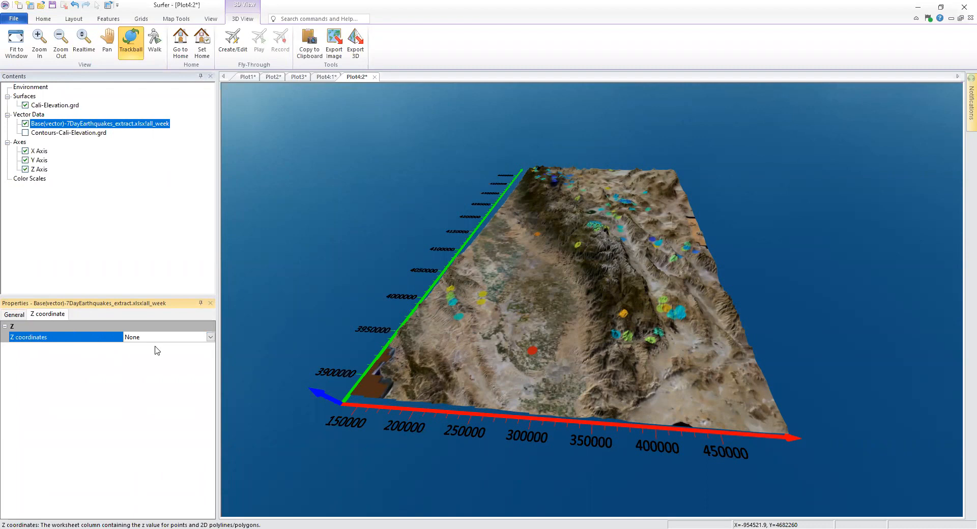
pyautogui.click(174, 339)
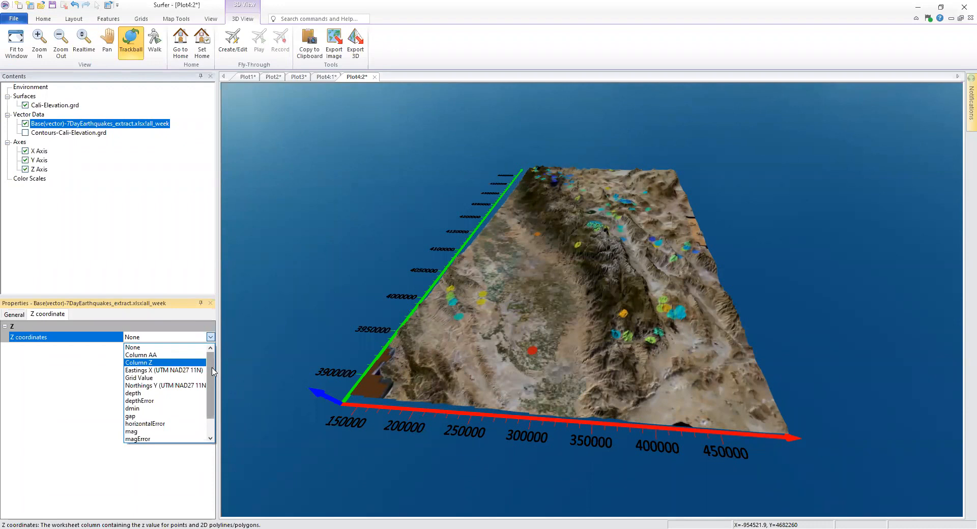
pyautogui.click(183, 355)
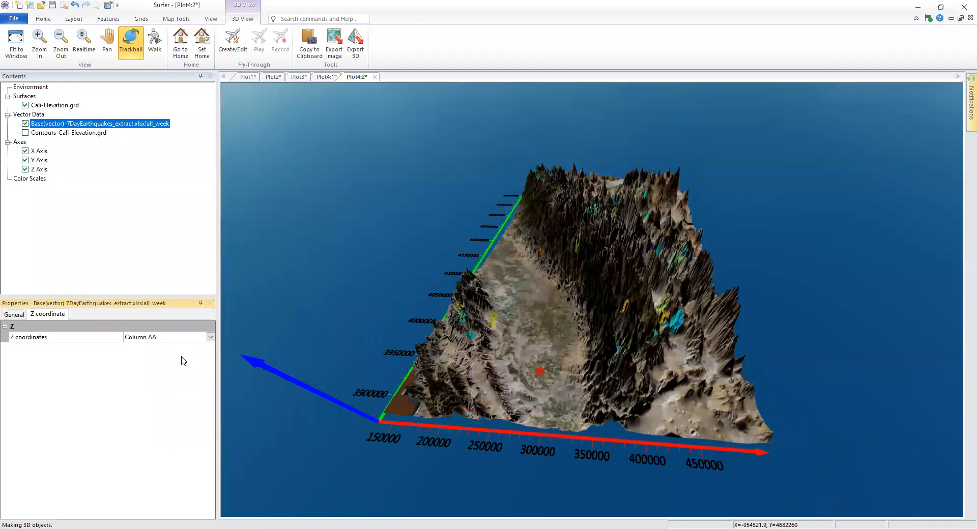
# Step: Set the 3D environment's vertical exaggeration back to 5 with the Column AA depths in use
pyautogui.moveTo(604, 434); pyautogui.dragTo(591, 401)
pyautogui.click(38, 87)
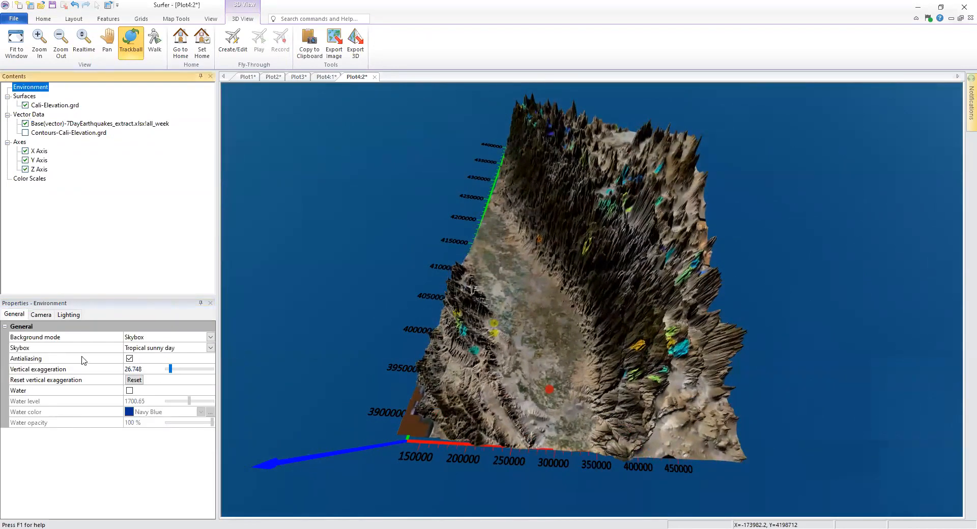
pyautogui.click(115, 371)
pyautogui.write('5')
pyautogui.press('Return')
# Step: Set the sizing method of the 7DayEarthquakes point layer's symbols to Same as plot
pyautogui.moveTo(636, 364); pyautogui.dragTo(687, 365)
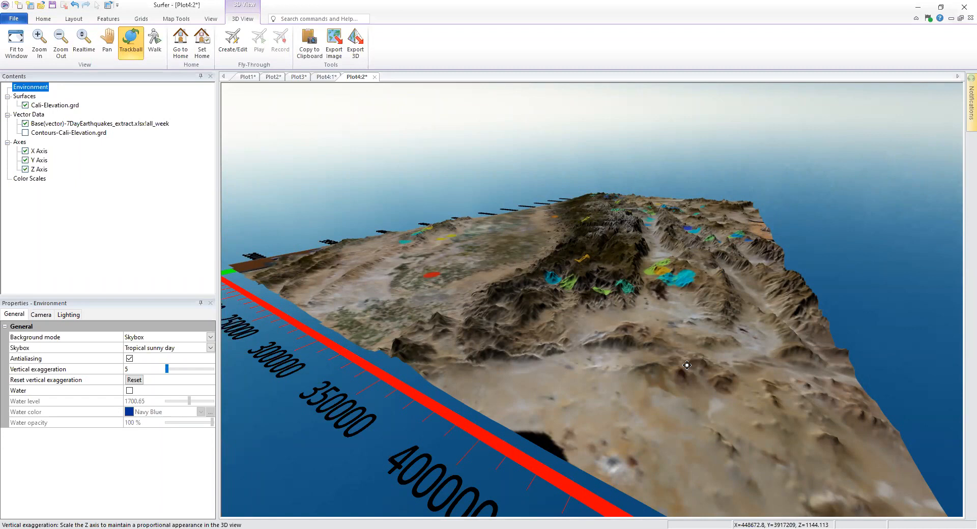
pyautogui.click(18, 316)
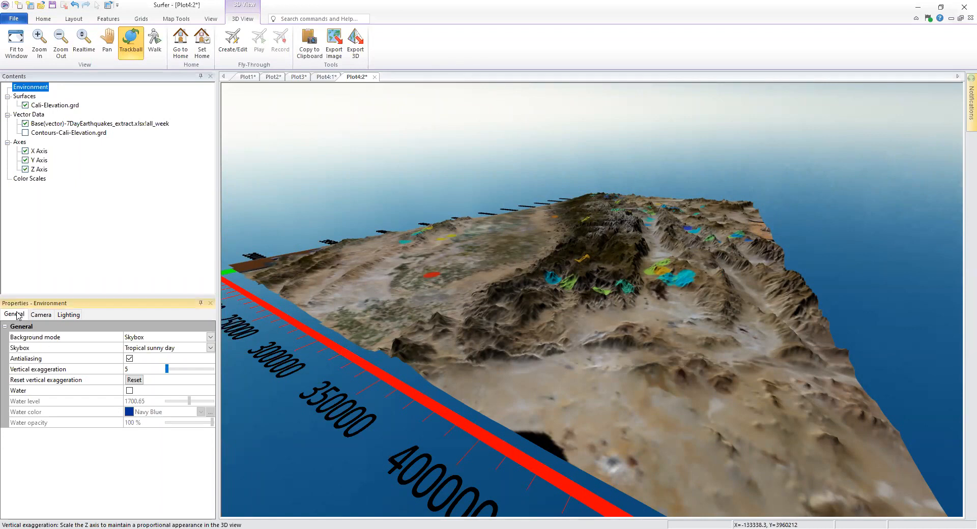
pyautogui.click(65, 124)
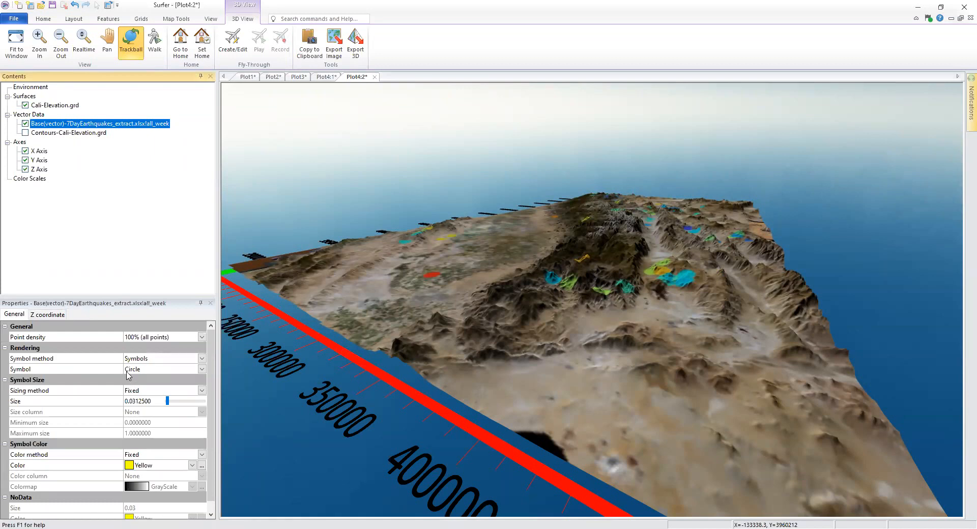
pyautogui.moveTo(717, 469); pyautogui.dragTo(731, 381)
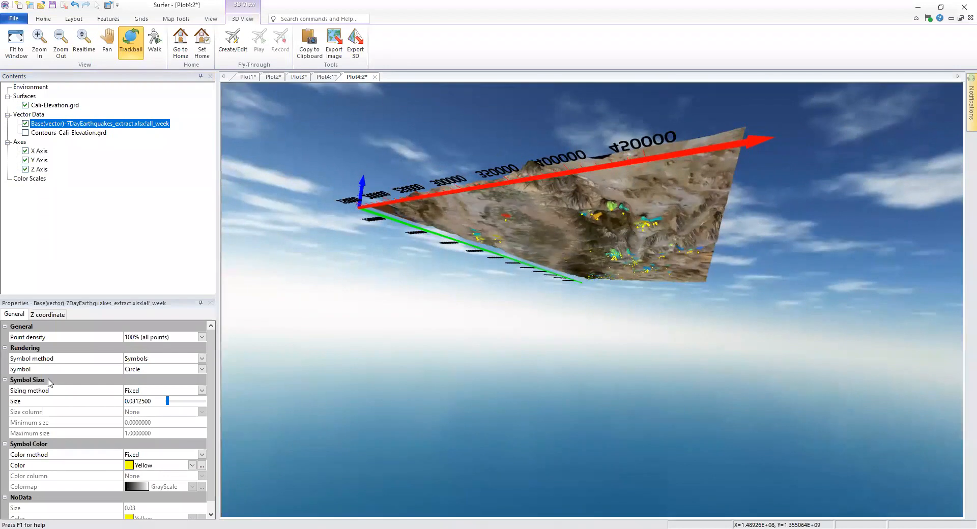
pyautogui.click(59, 391)
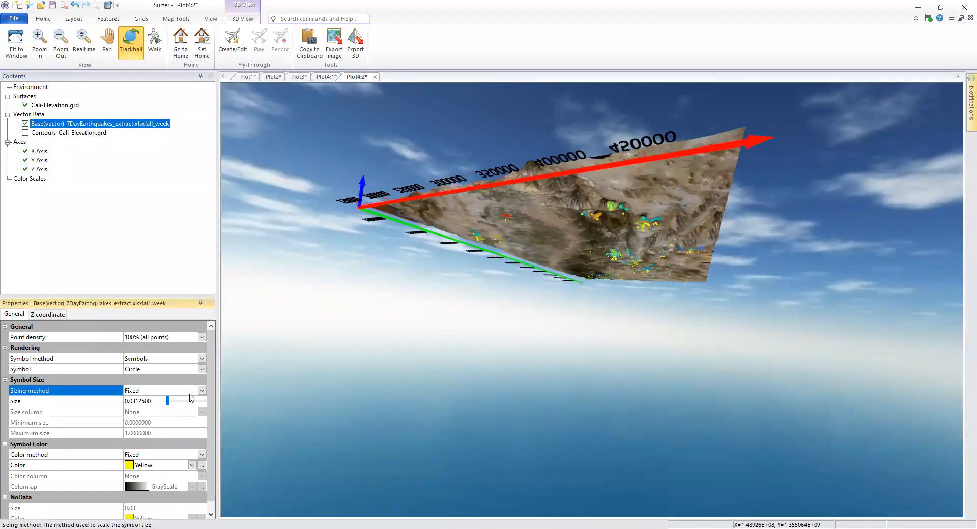
pyautogui.click(134, 395)
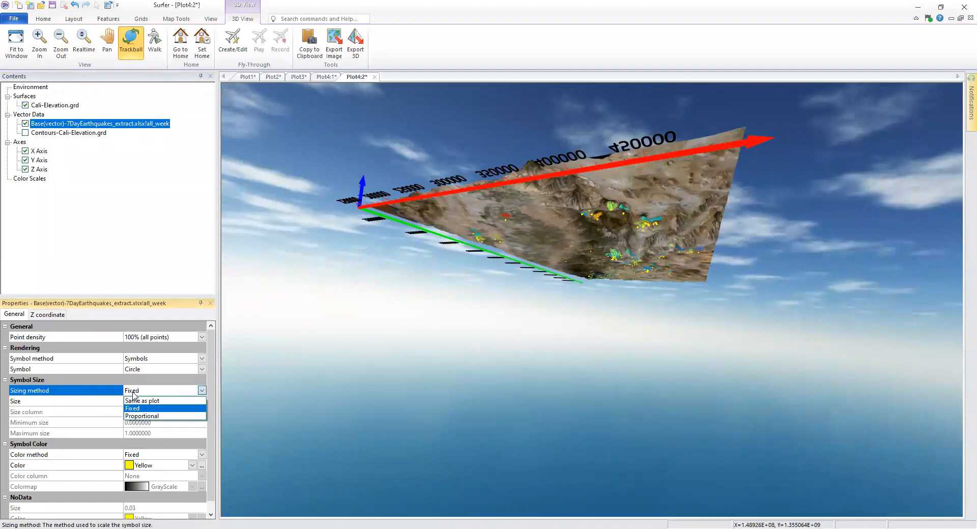
pyautogui.click(166, 402)
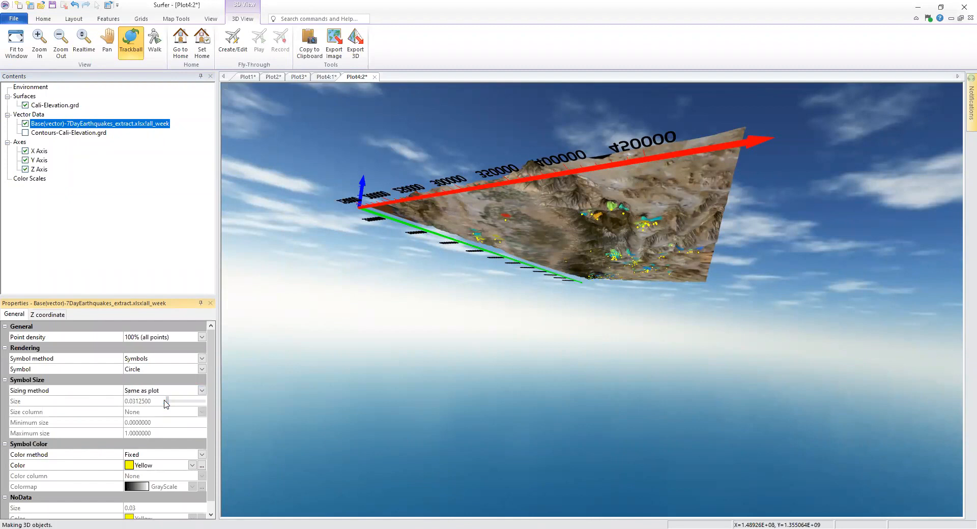
pyautogui.moveTo(527, 367); pyautogui.dragTo(550, 393)
# Step: Set the earthquake symbols' sizing method to Fixed with a size of 0.0958904
pyautogui.click(139, 391)
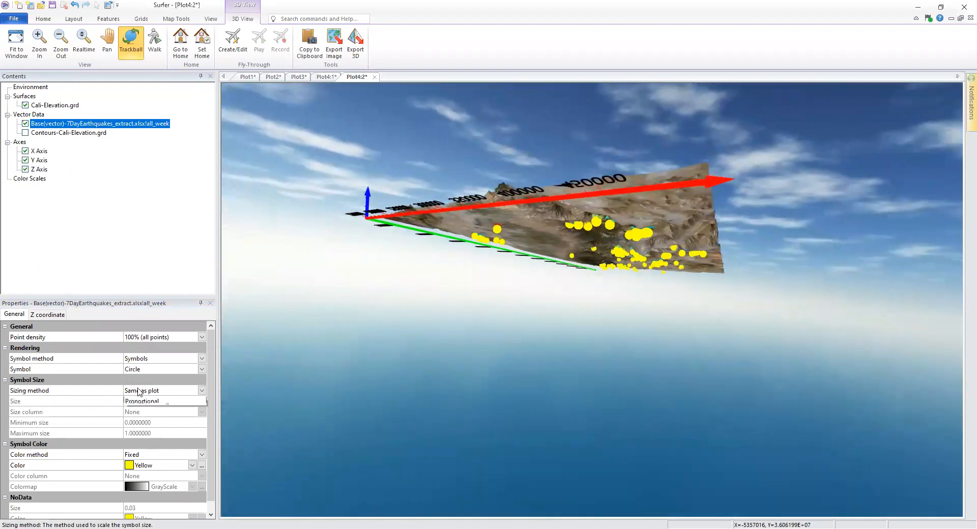
pyautogui.click(165, 409)
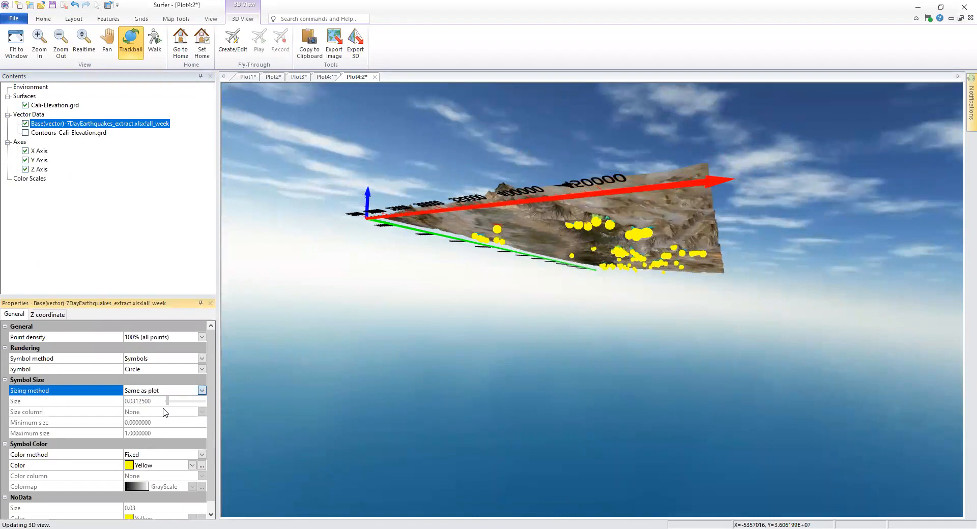
pyautogui.click(178, 401)
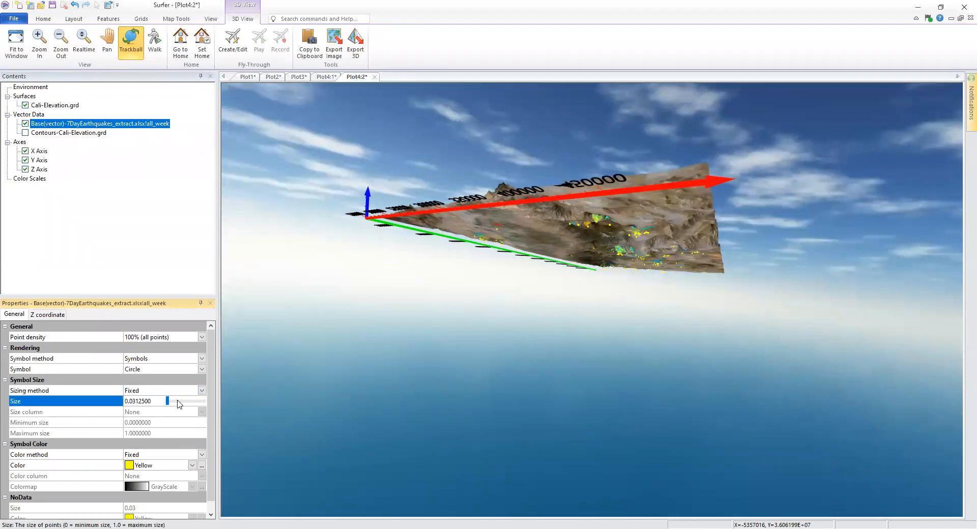
pyautogui.click(165, 400)
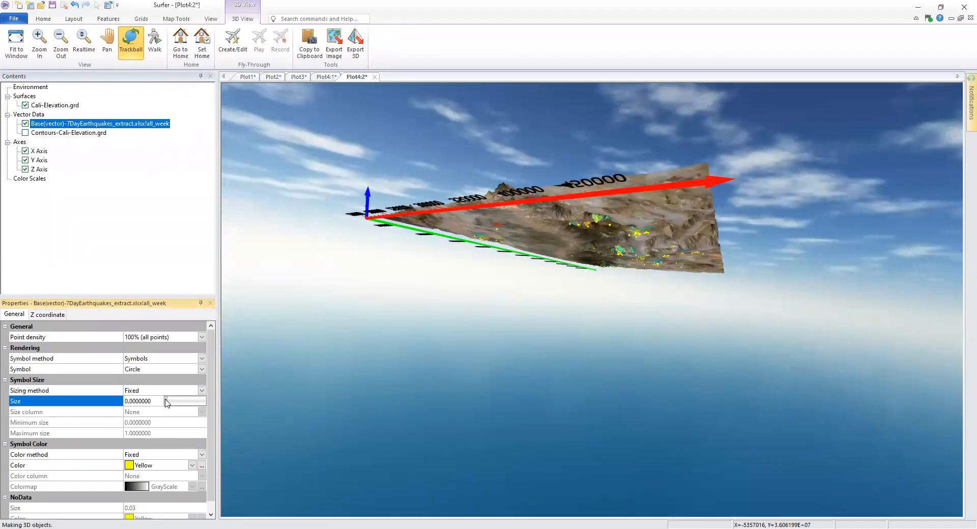
pyautogui.click(174, 402)
pyautogui.click(175, 403)
pyautogui.moveTo(677, 312); pyautogui.dragTo(617, 263)
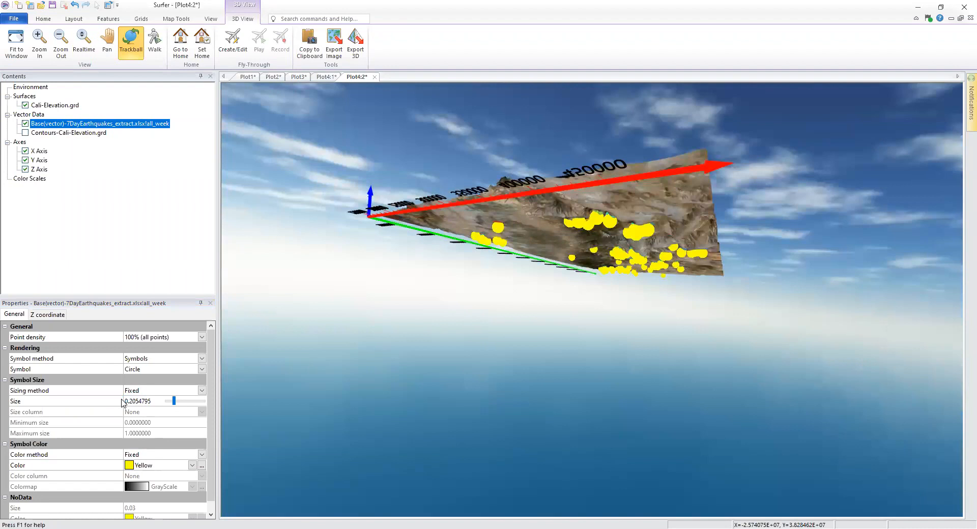
pyautogui.moveTo(172, 403); pyautogui.dragTo(168, 403)
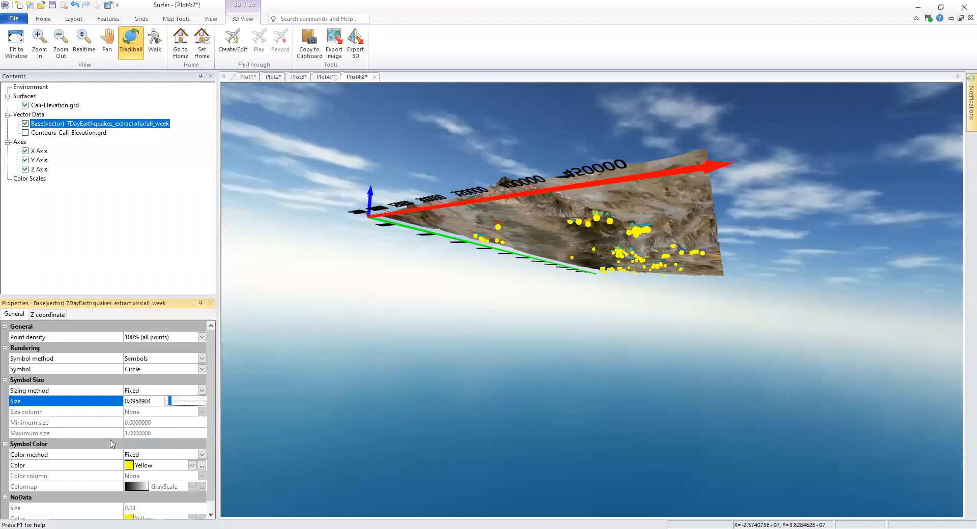
# Step: Set the earthquake symbols' color method to Same as plot
pyautogui.click(27, 455)
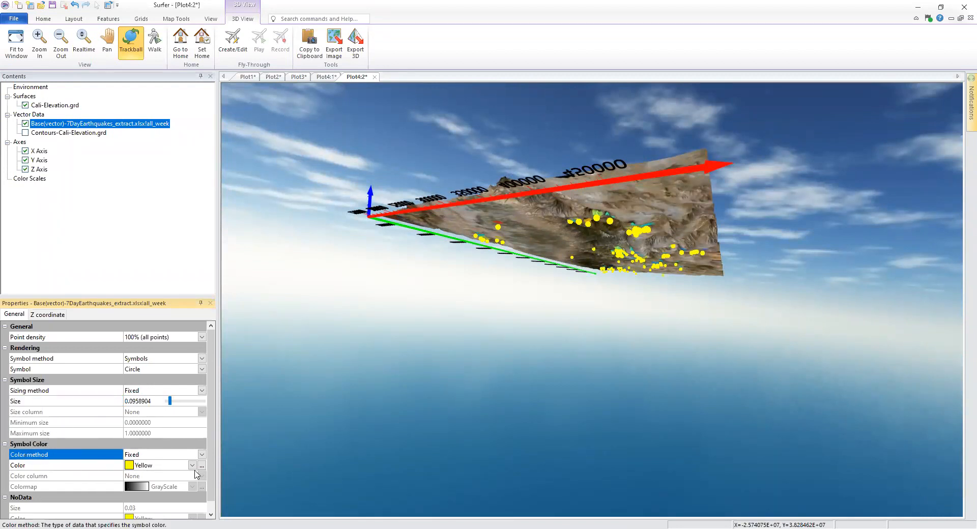
pyautogui.click(143, 456)
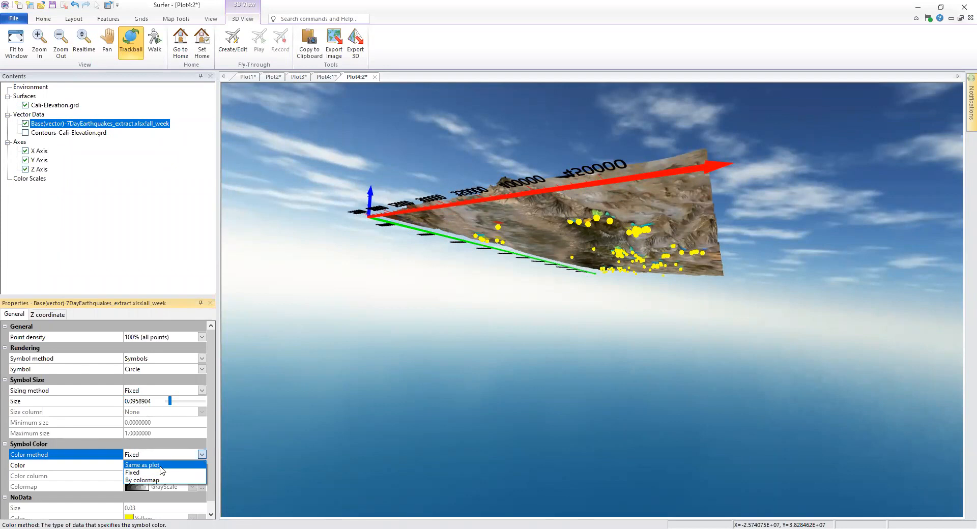
pyautogui.click(162, 466)
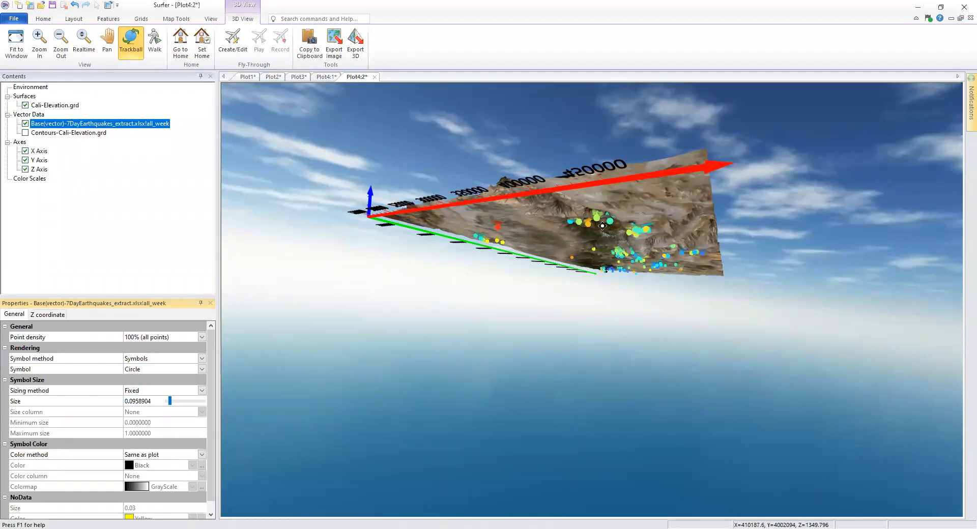
pyautogui.moveTo(657, 247); pyautogui.dragTo(648, 182)
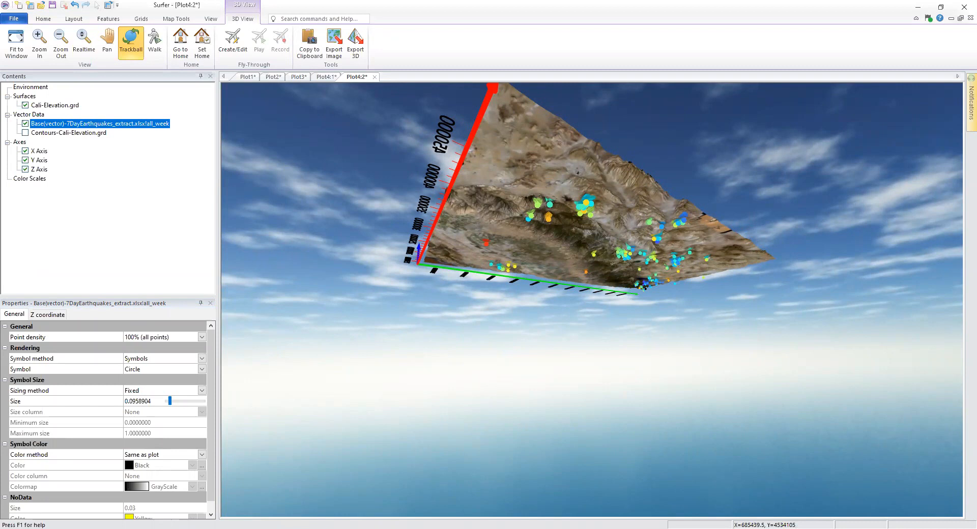
pyautogui.moveTo(623, 266); pyautogui.dragTo(723, 247)
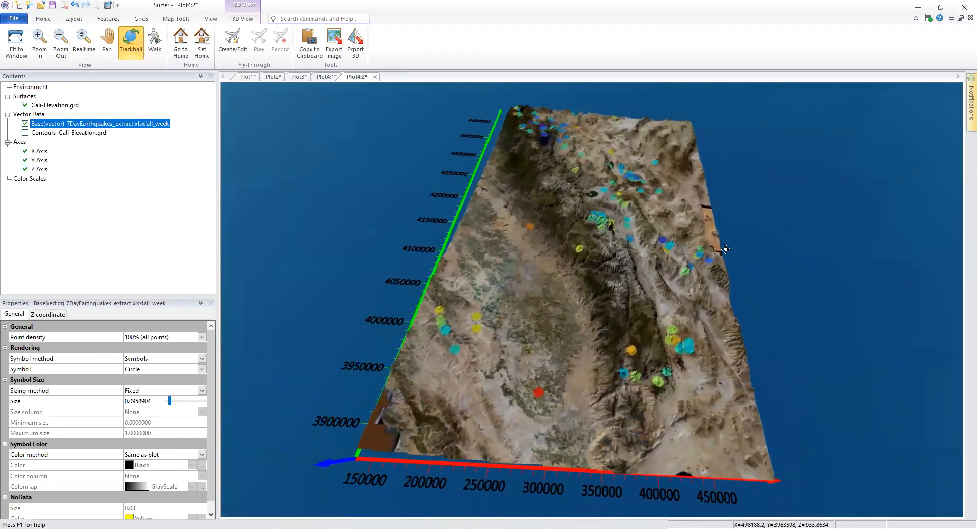
pyautogui.moveTo(727, 433); pyautogui.dragTo(690, 471)
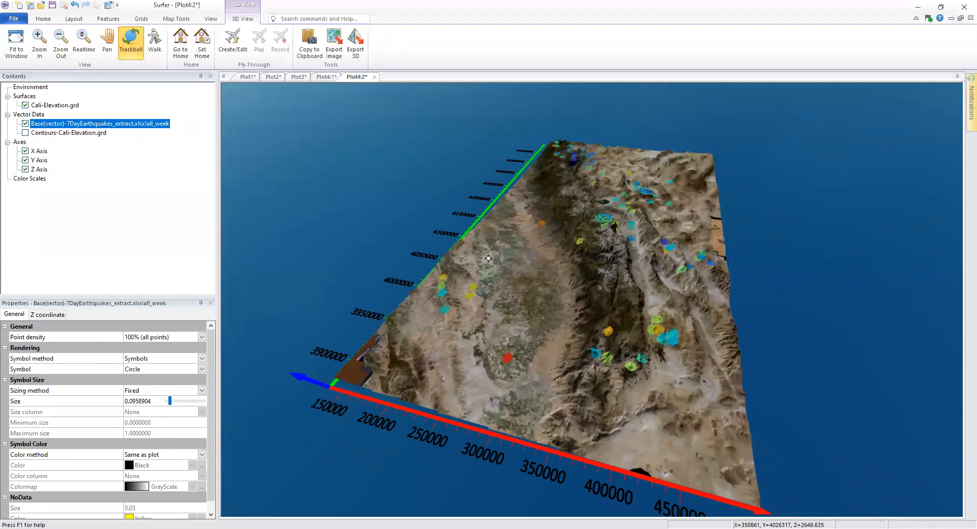
# Step: Hide the earthquake vector and Base(raster)-Image textures on the Cali-Elevation surface, keeping only the contours texture
pyautogui.click(66, 107)
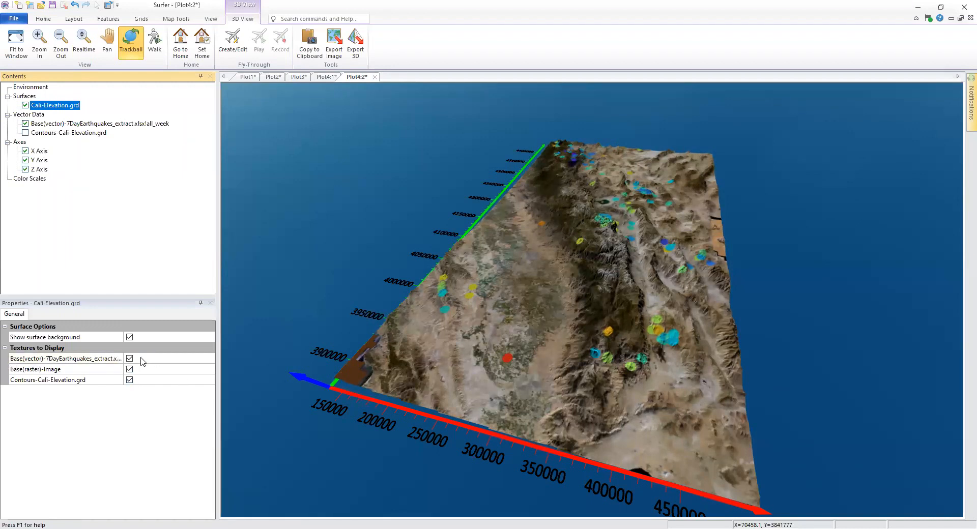
pyautogui.click(129, 359)
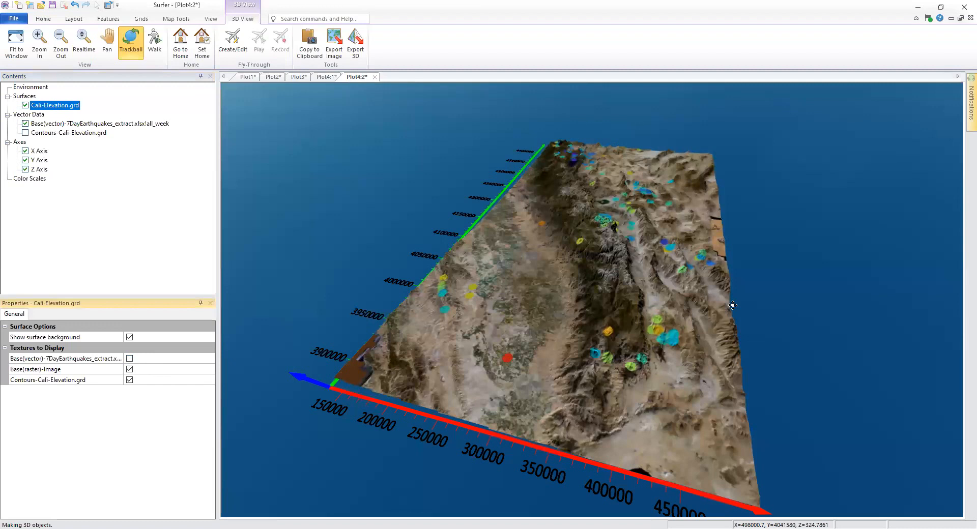
pyautogui.moveTo(694, 336); pyautogui.dragTo(575, 325)
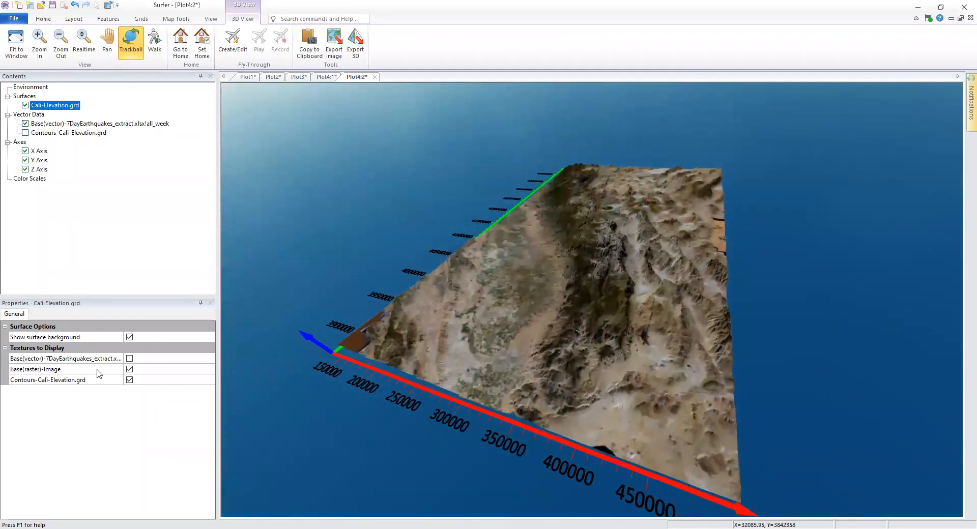
pyautogui.click(130, 370)
pyautogui.click(130, 370)
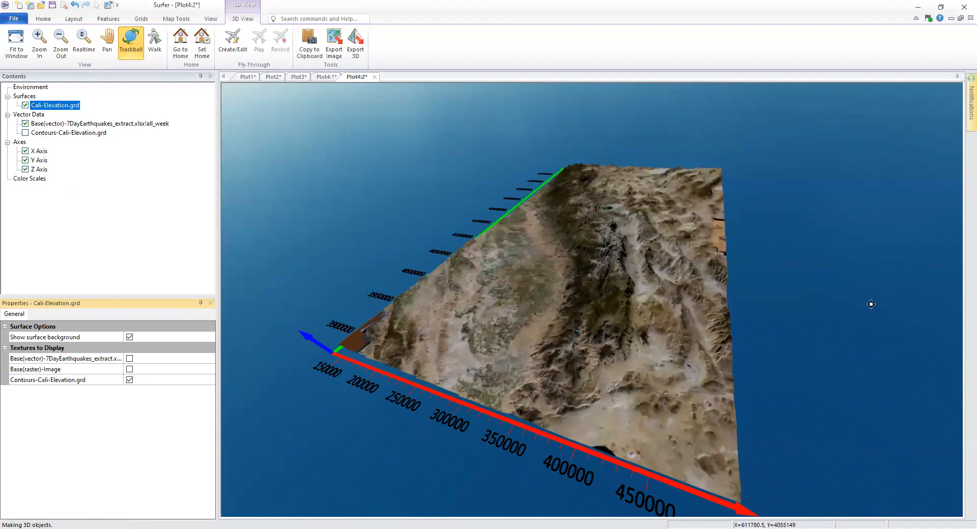
pyautogui.moveTo(872, 305); pyautogui.dragTo(553, 354)
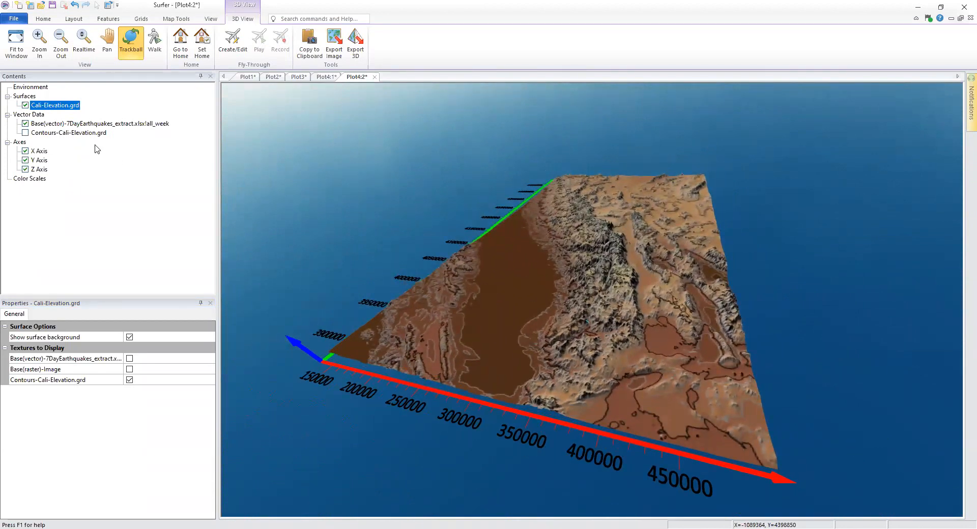
# Step: Show the Cali-Elevation contours as 3D vector data and hide the Cali-Elevation surface
pyautogui.click(25, 133)
pyautogui.click(25, 106)
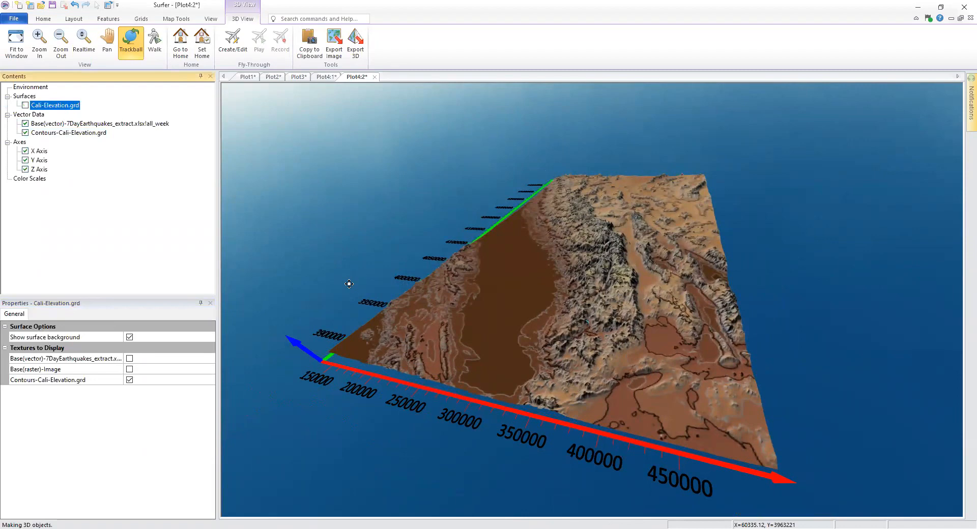
pyautogui.moveTo(693, 383); pyautogui.dragTo(651, 364)
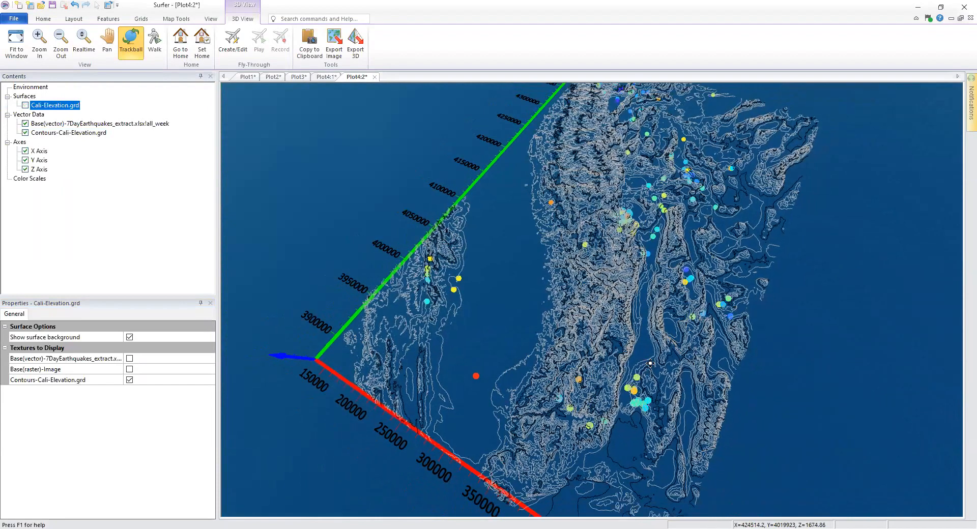
pyautogui.moveTo(528, 327); pyautogui.dragTo(616, 346)
pyautogui.scroll(-4, 602, 350)
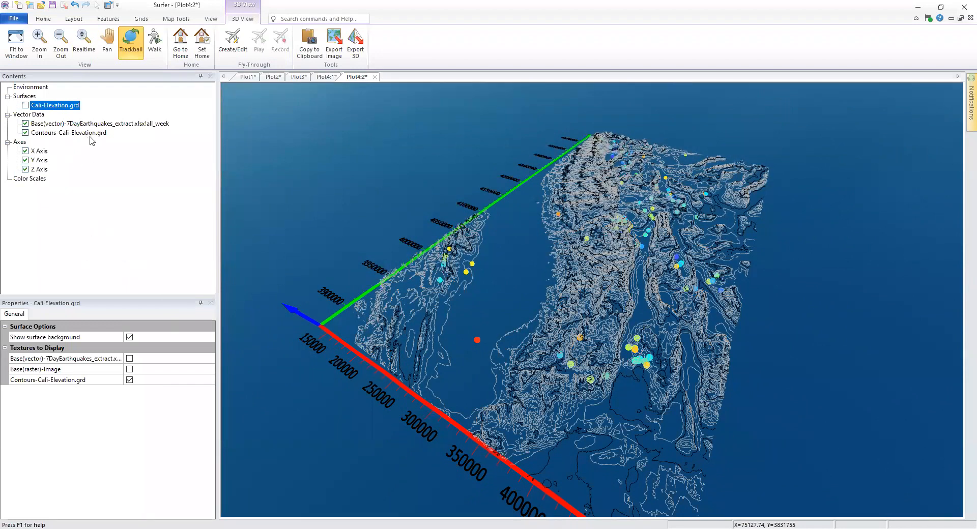
# Step: Change the symbol of the 7DayEarthquakes point layer to Sphere
pyautogui.click(124, 124)
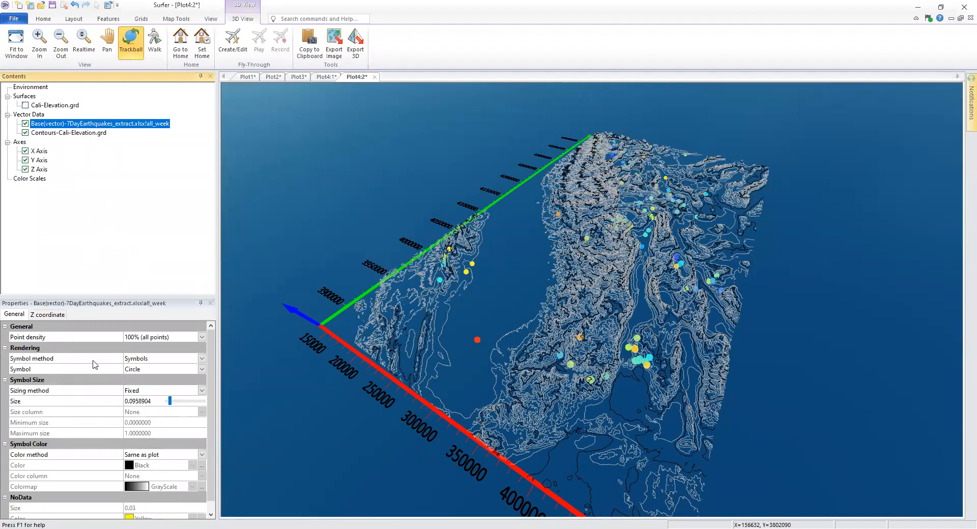
pyautogui.click(42, 372)
pyautogui.click(161, 372)
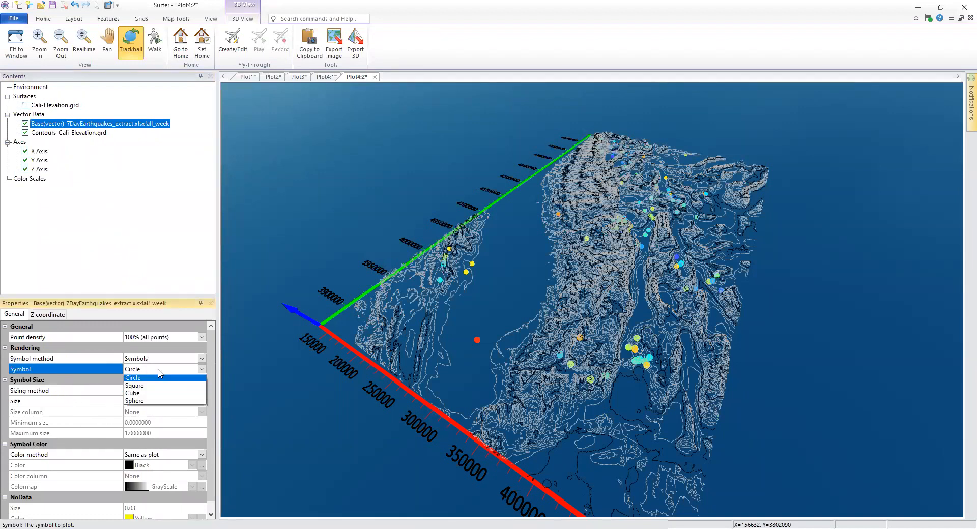
pyautogui.click(157, 402)
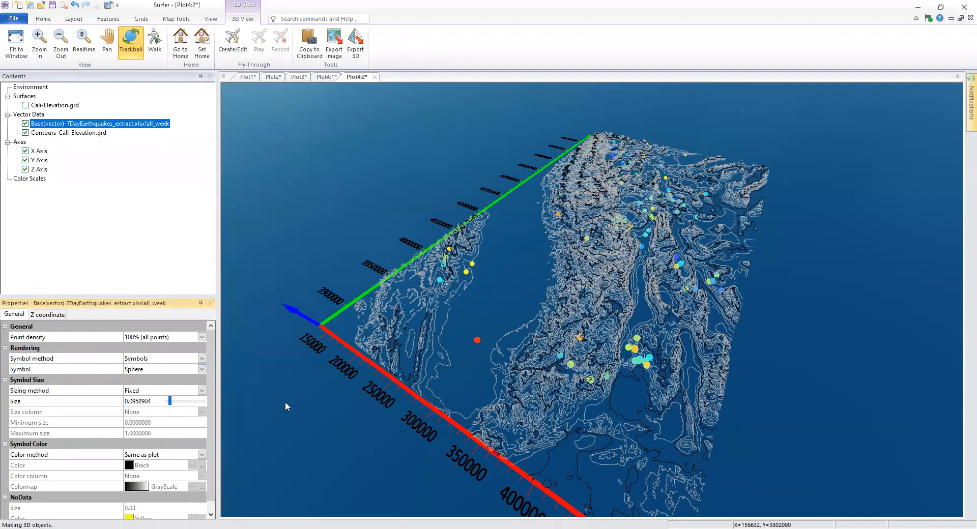
pyautogui.moveTo(585, 390)
pyautogui.mouseDown()
pyautogui.moveTo(612, 164)
pyautogui.moveTo(609, 329)
pyautogui.moveTo(591, 400)
pyautogui.mouseUp()
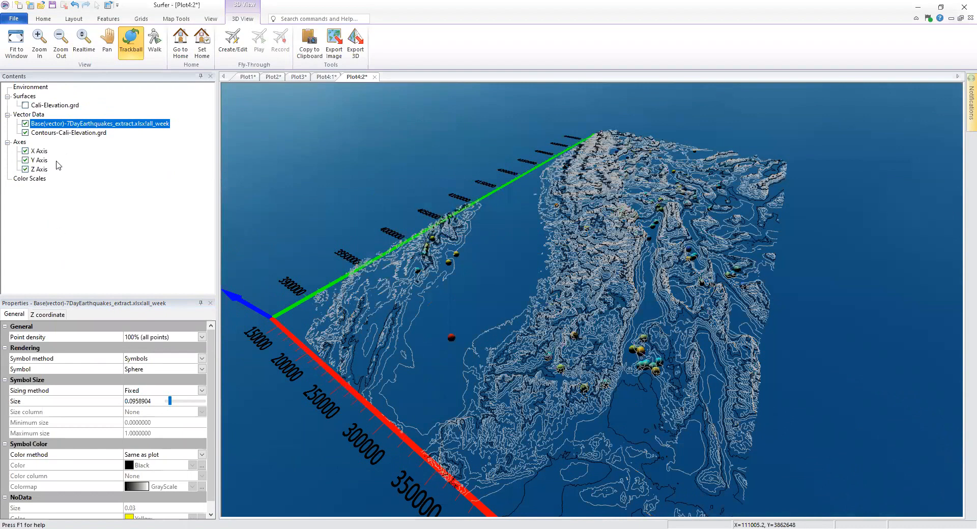
# Step: Turn off object lighting for 3D symbols in the environment's lighting settings
pyautogui.click(32, 89)
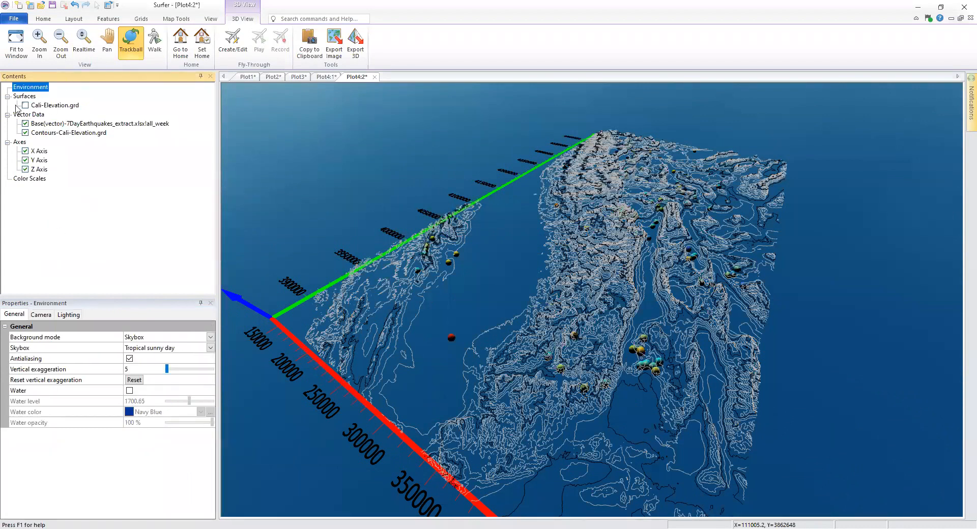
pyautogui.click(69, 315)
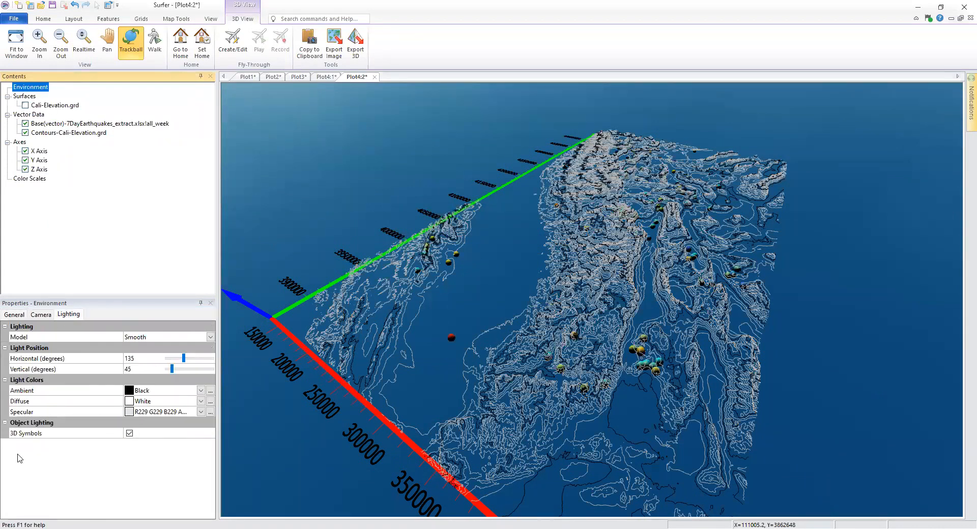
pyautogui.click(33, 434)
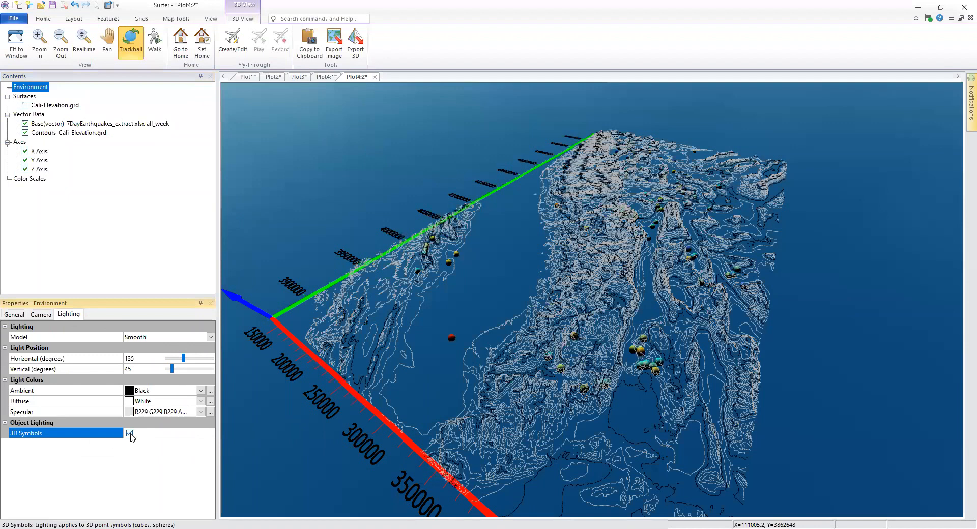
pyautogui.click(130, 434)
pyautogui.moveTo(622, 402); pyautogui.dragTo(567, 413)
pyautogui.moveTo(286, 235); pyautogui.dragTo(239, 214)
# Step: Display the color scale for the 7DayEarthquakes base layer in the 3D view
pyautogui.click(36, 179)
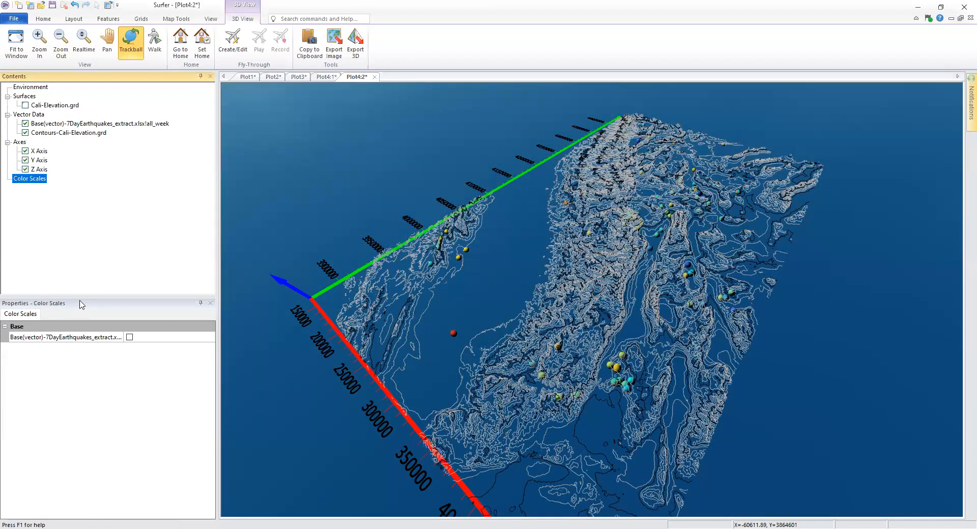
pyautogui.click(129, 337)
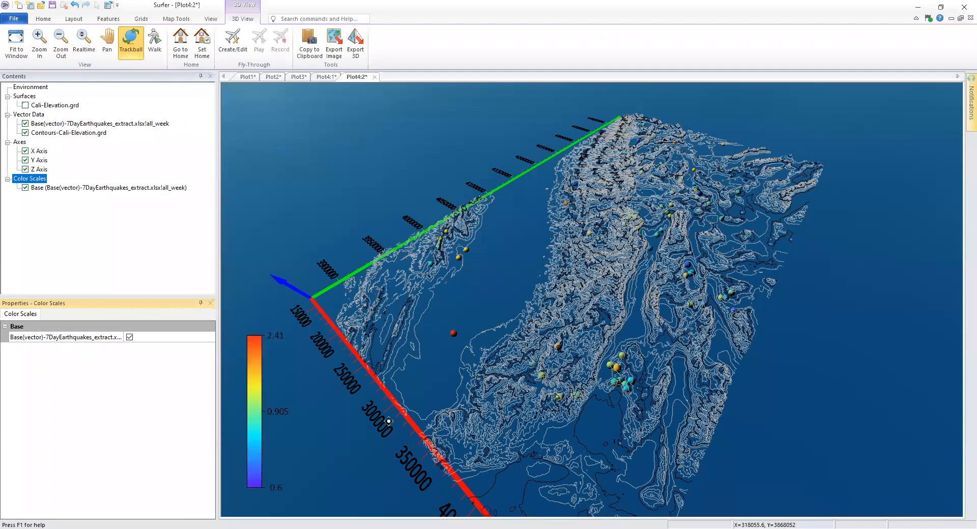
pyautogui.moveTo(566, 411); pyautogui.dragTo(632, 249)
pyautogui.moveTo(631, 351); pyautogui.dragTo(823, 328)
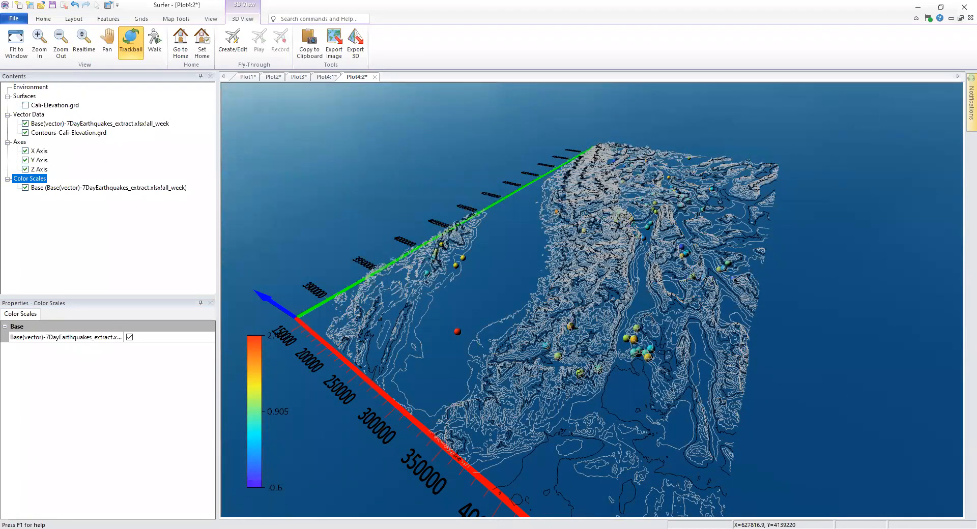
pyautogui.moveTo(659, 289); pyautogui.dragTo(623, 323)
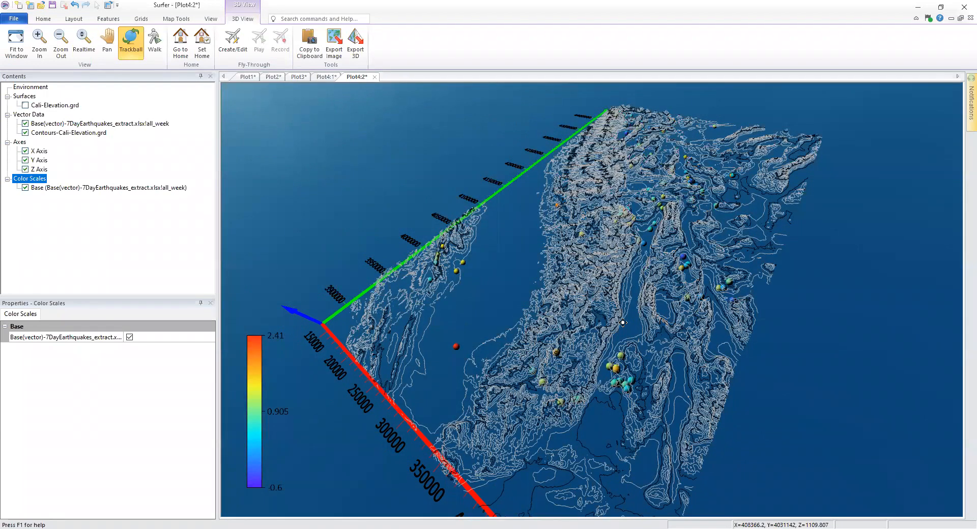
pyautogui.click(911, 32)
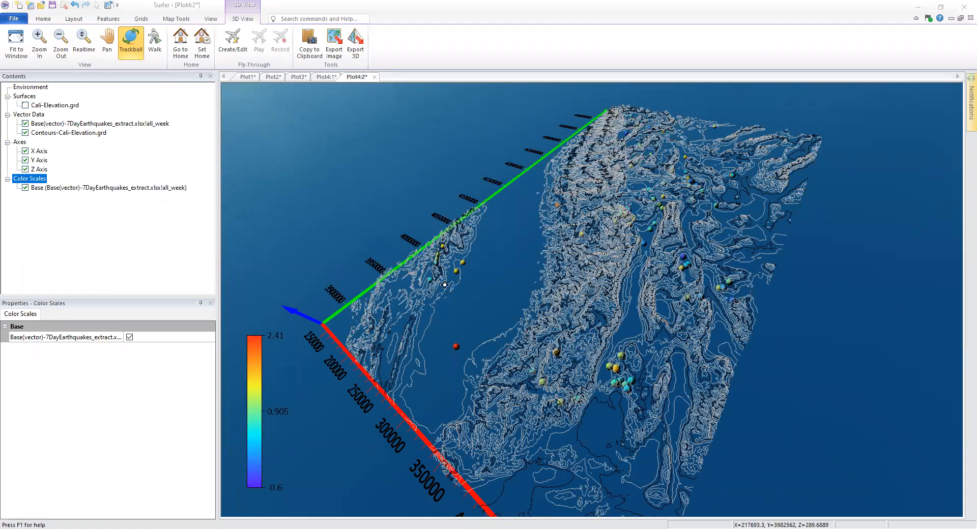
pyautogui.moveTo(453, 253); pyautogui.dragTo(465, 262)
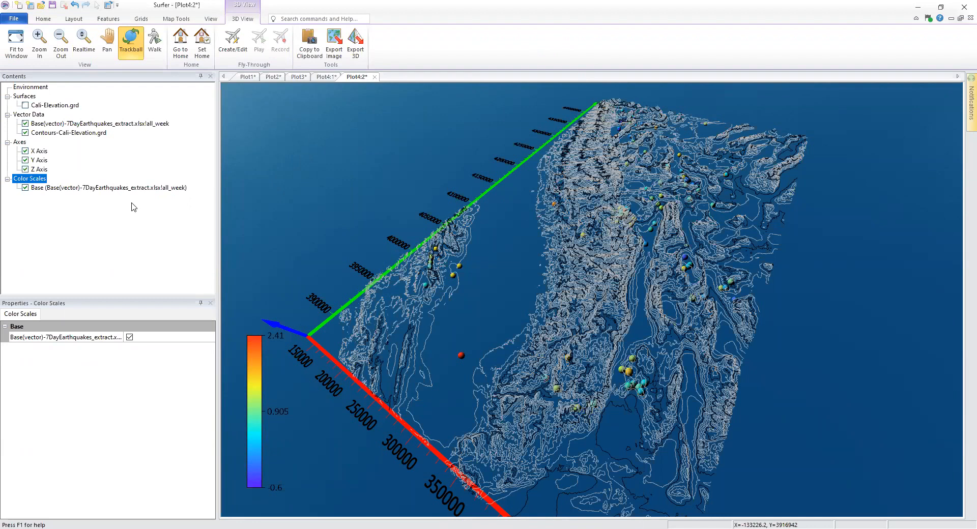
# Step: Show the vertical exaggeration setting in the environment's general properties
pyautogui.click(17, 90)
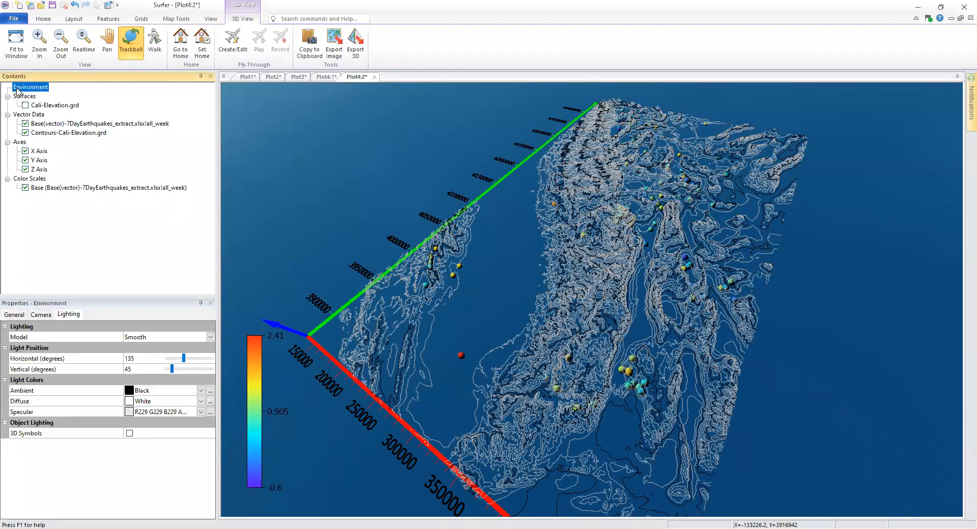
pyautogui.click(23, 314)
pyautogui.click(53, 370)
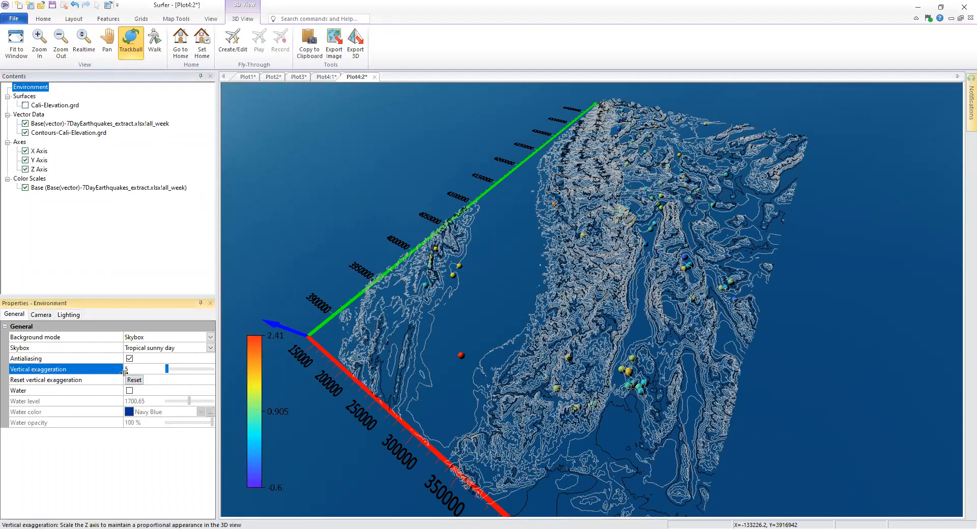
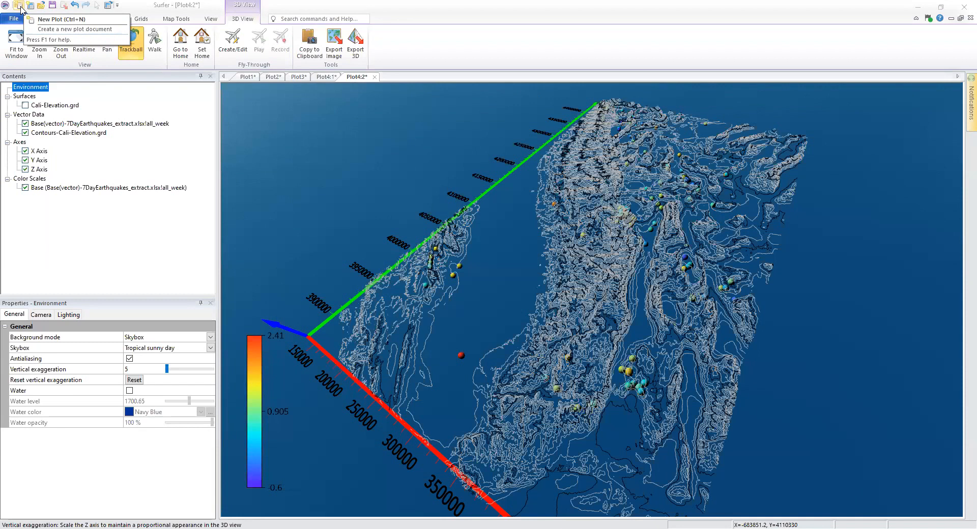
# Step: Create a new plot with a base map from Street Plan.dxf in the Isosurfaces folder, accepting the DXF import options
pyautogui.click(21, 9)
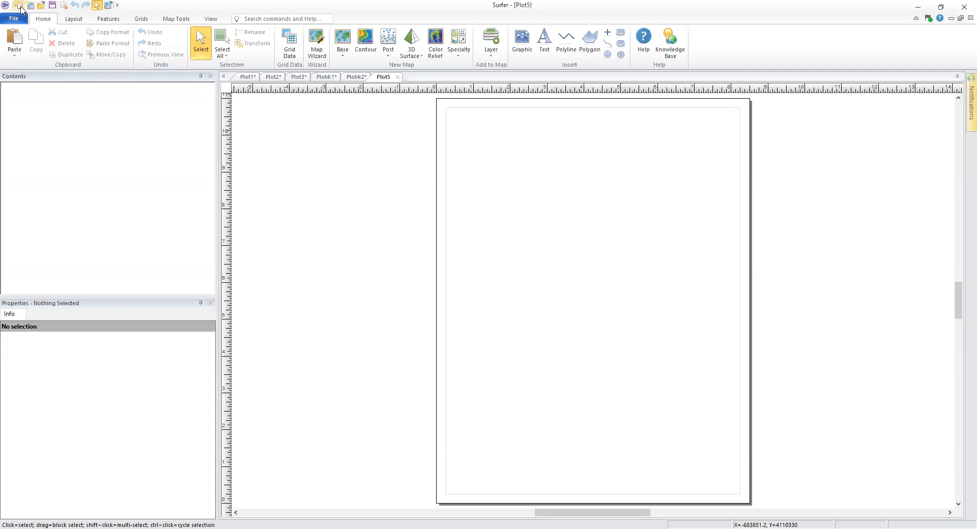
pyautogui.click(343, 41)
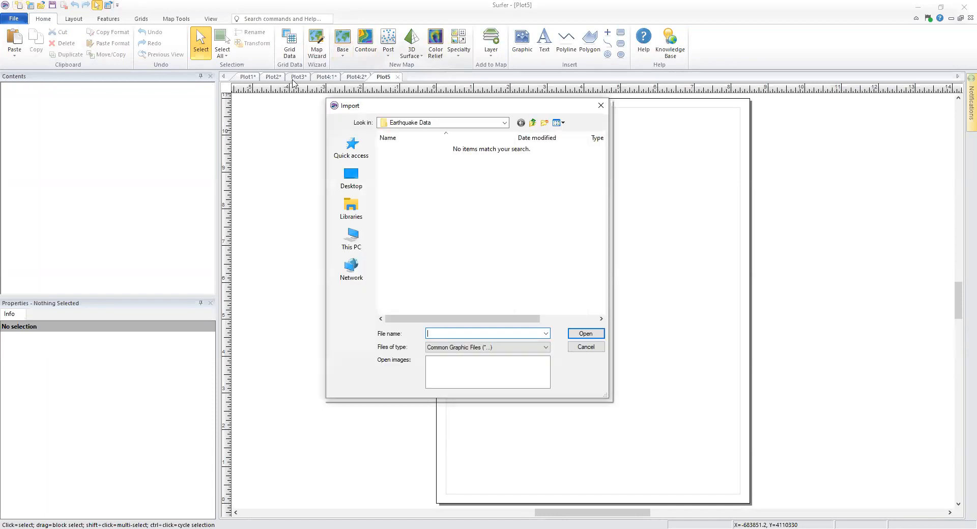
pyautogui.click(533, 122)
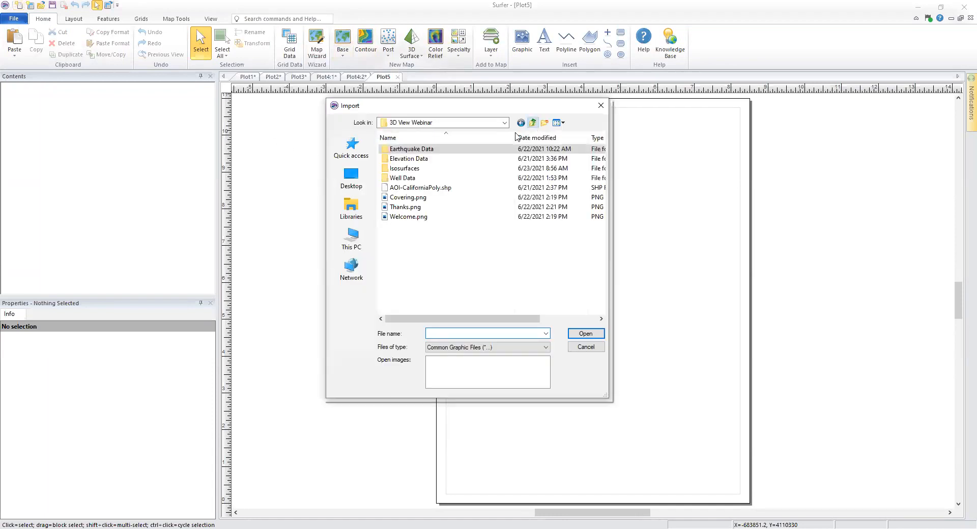
pyautogui.click(430, 173)
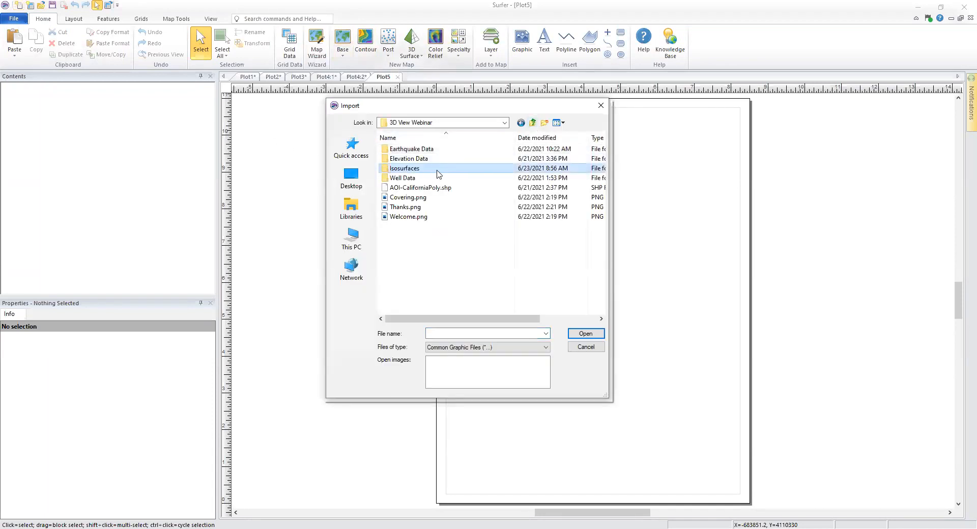
pyautogui.doubleClick(437, 171)
pyautogui.click(427, 179)
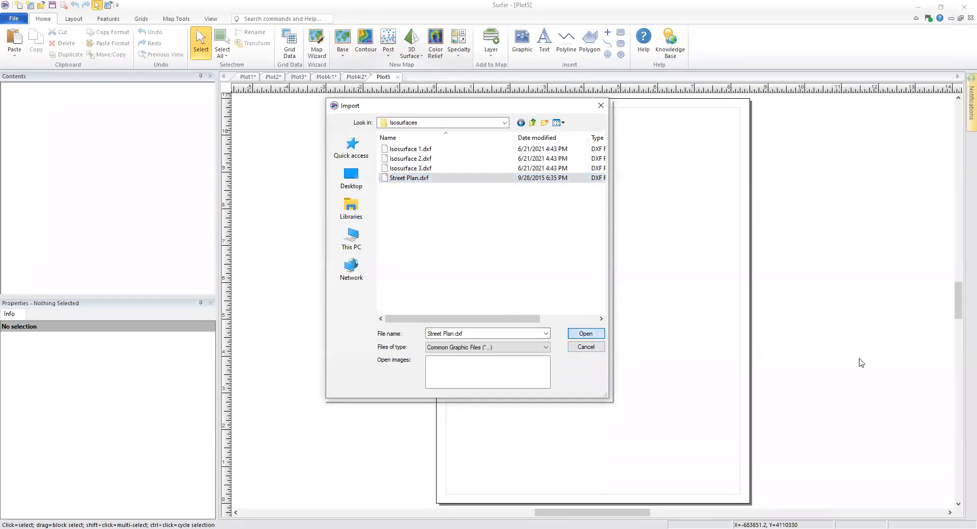
pyautogui.press('Return')
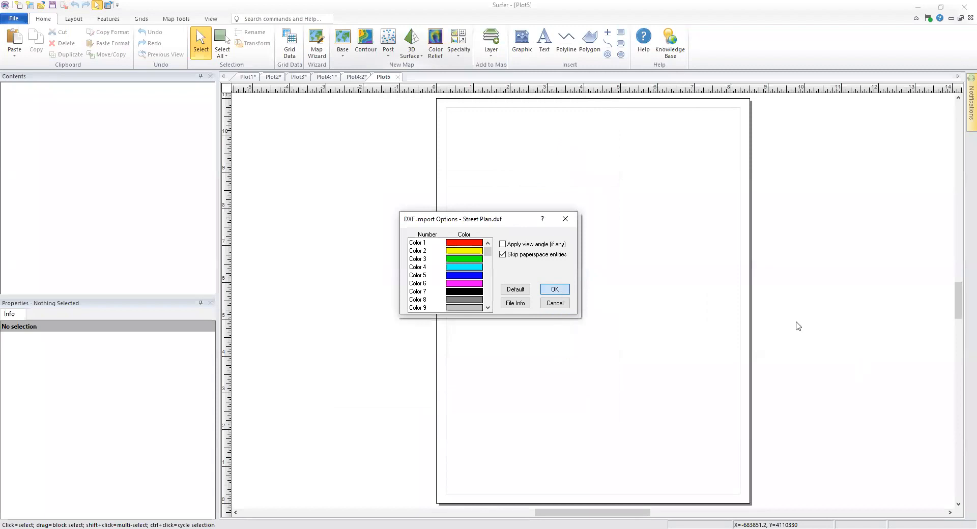
pyautogui.press('Return')
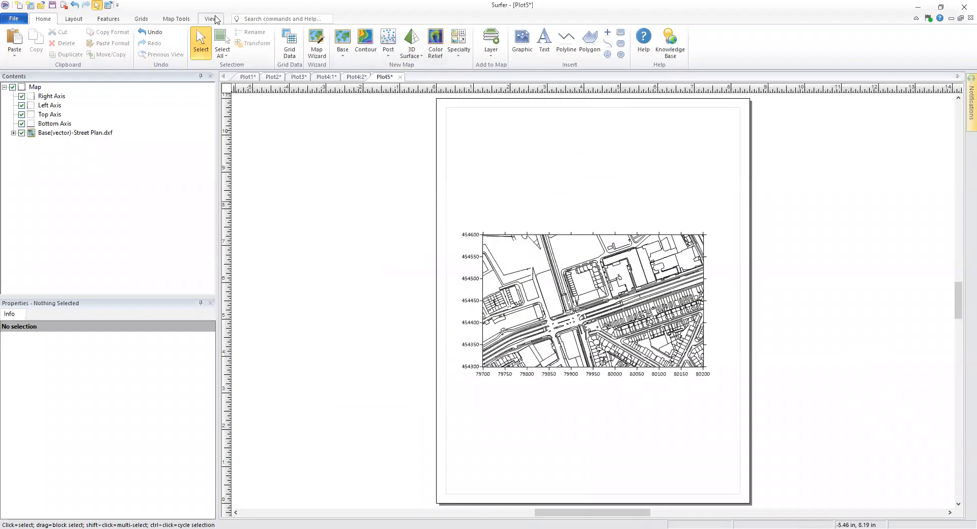
pyautogui.click(216, 19)
pyautogui.click(17, 45)
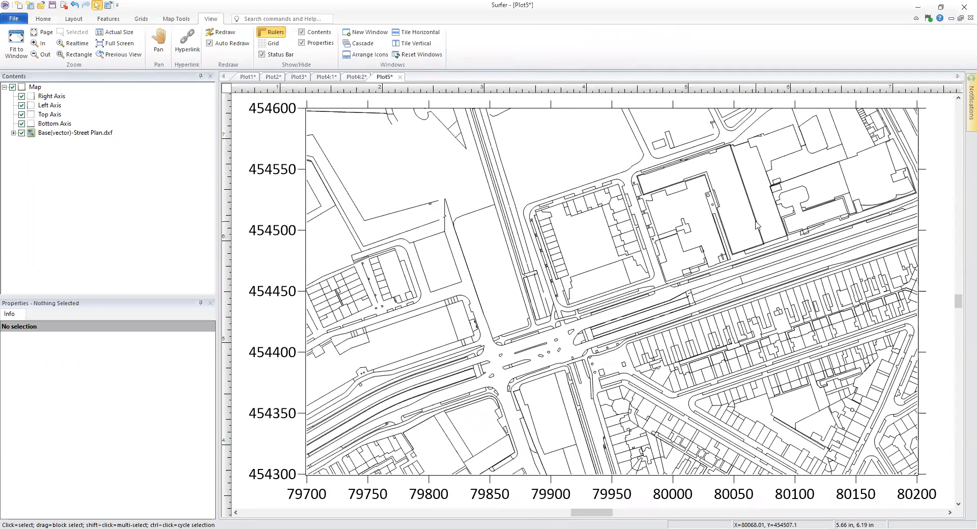
# Step: Inspect the ZLEVEL attribute of several individual polylines in the Street Plan base layer
pyautogui.click(14, 133)
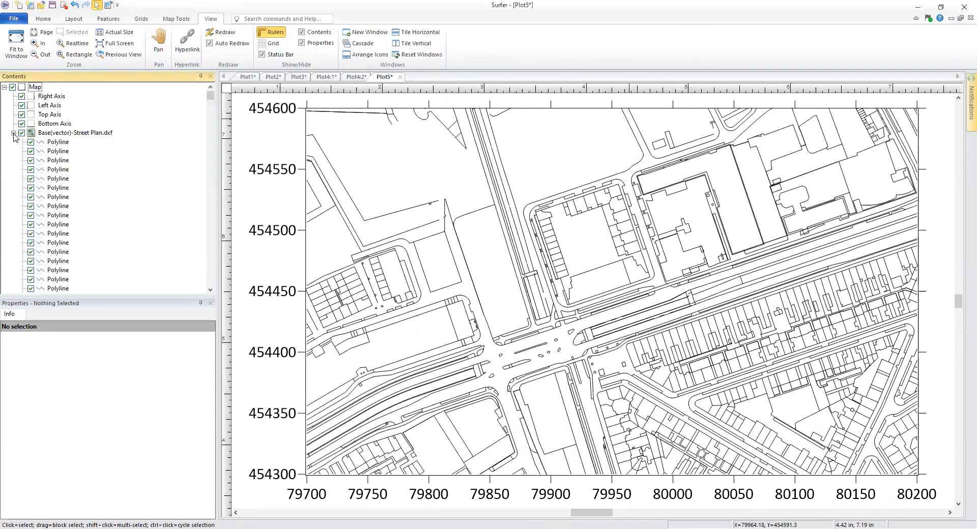
pyautogui.click(58, 143)
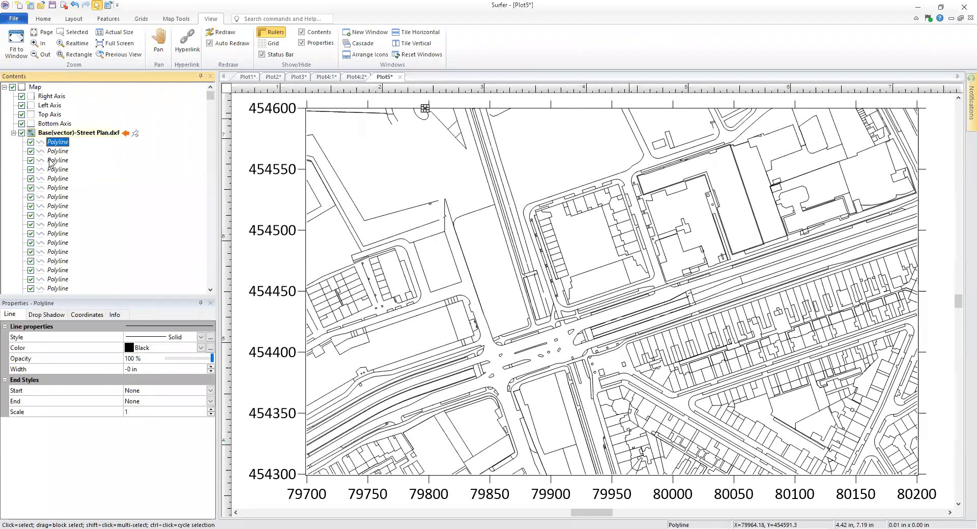
pyautogui.click(114, 315)
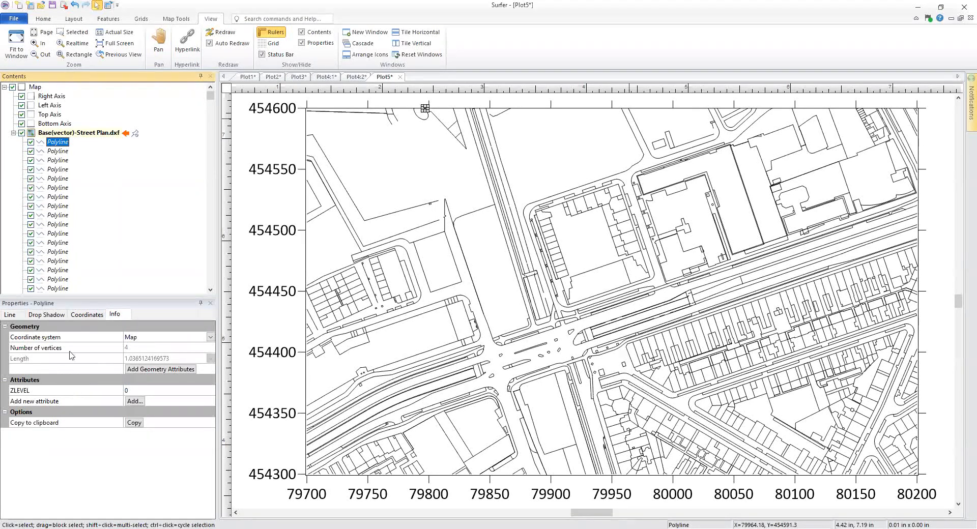
pyautogui.click(33, 392)
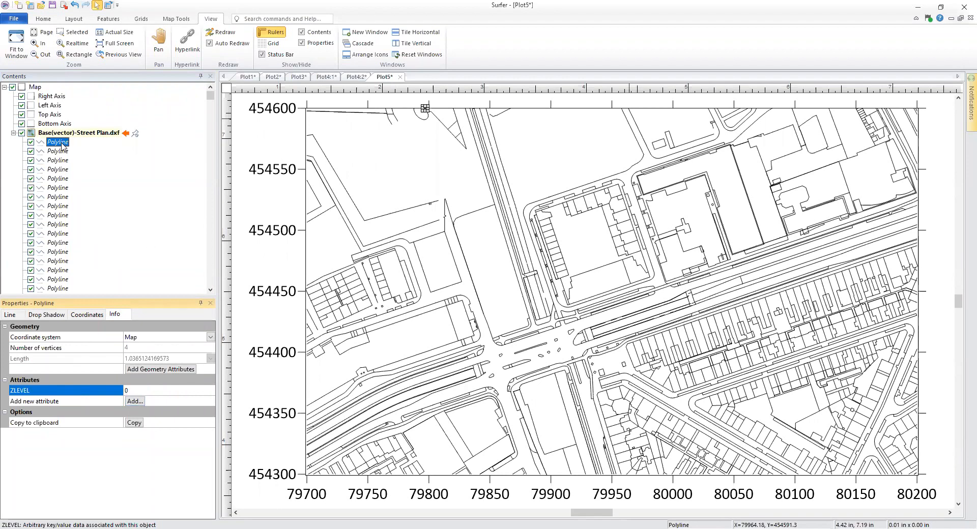
pyautogui.click(61, 152)
pyautogui.click(61, 161)
pyautogui.click(60, 170)
pyautogui.click(60, 178)
pyautogui.click(59, 188)
pyautogui.click(59, 215)
pyautogui.click(59, 235)
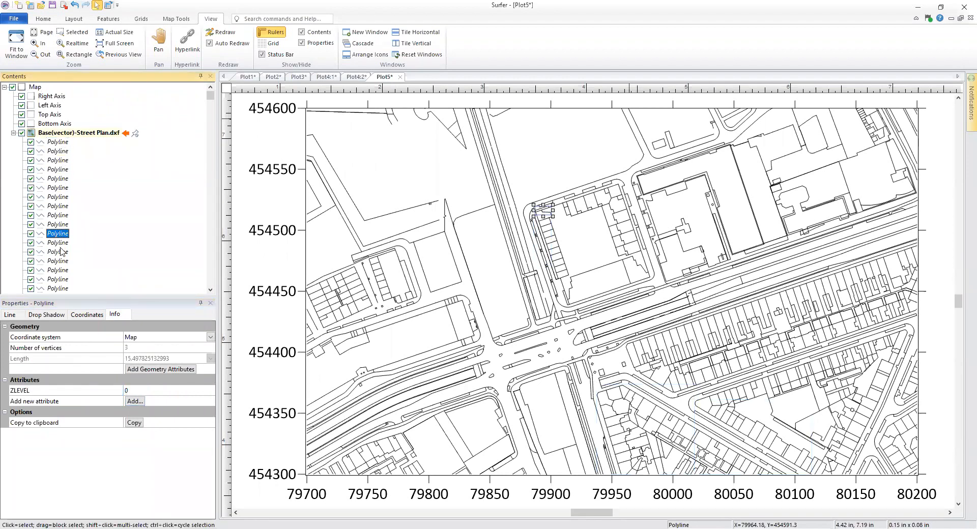
pyautogui.click(60, 261)
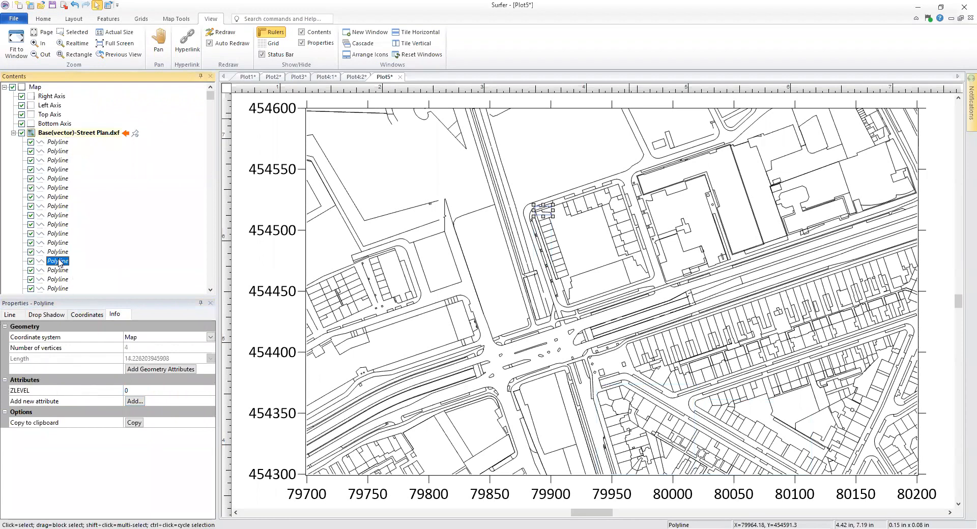
pyautogui.click(57, 279)
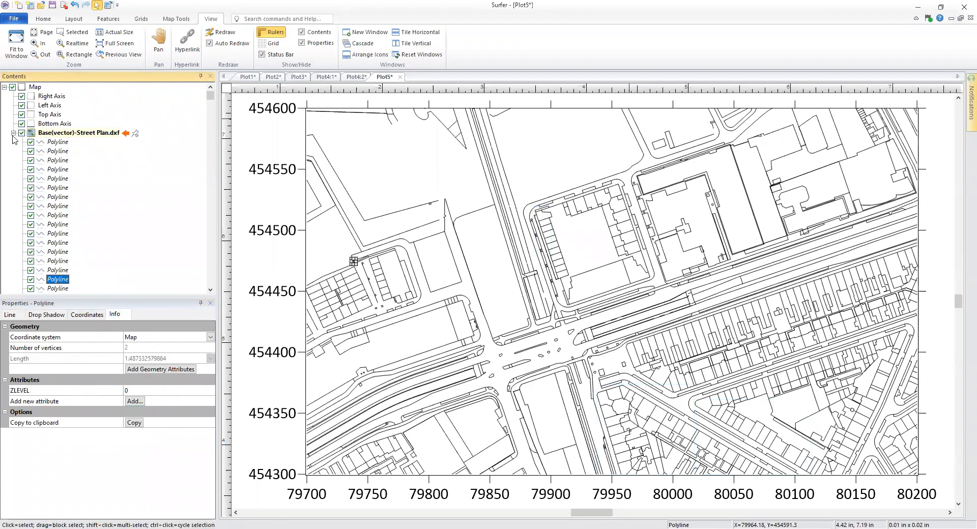
pyautogui.click(13, 133)
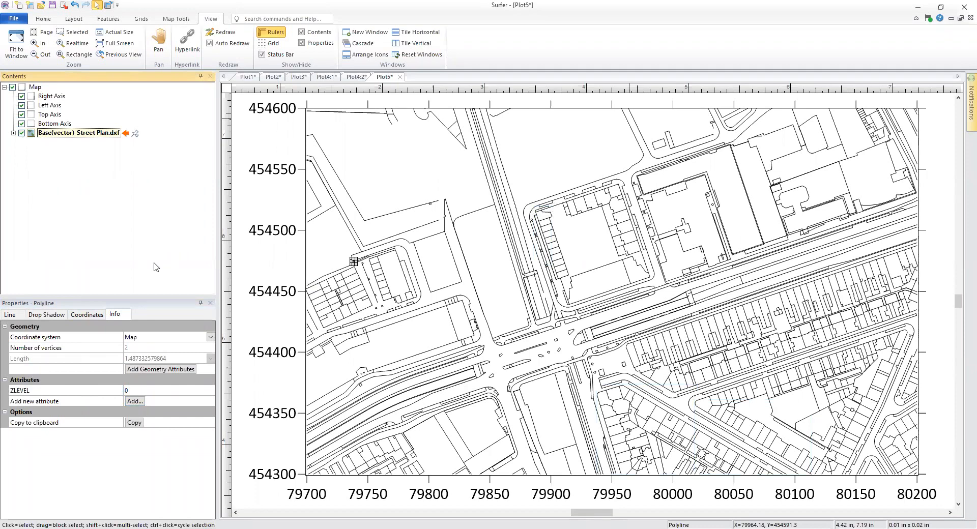
# Step: Open the Street Plan map in a 3D view and look at it edge-on along the Z axis
pyautogui.click(34, 89)
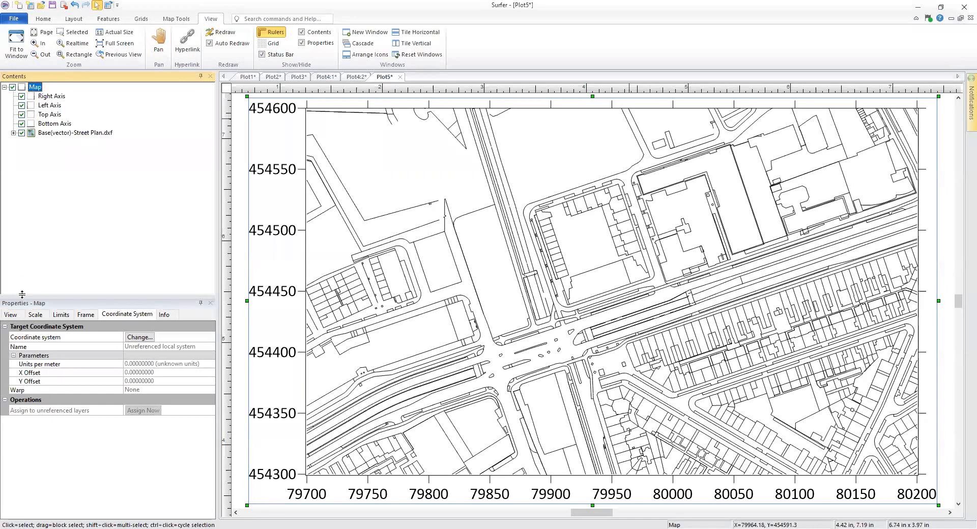
pyautogui.click(11, 315)
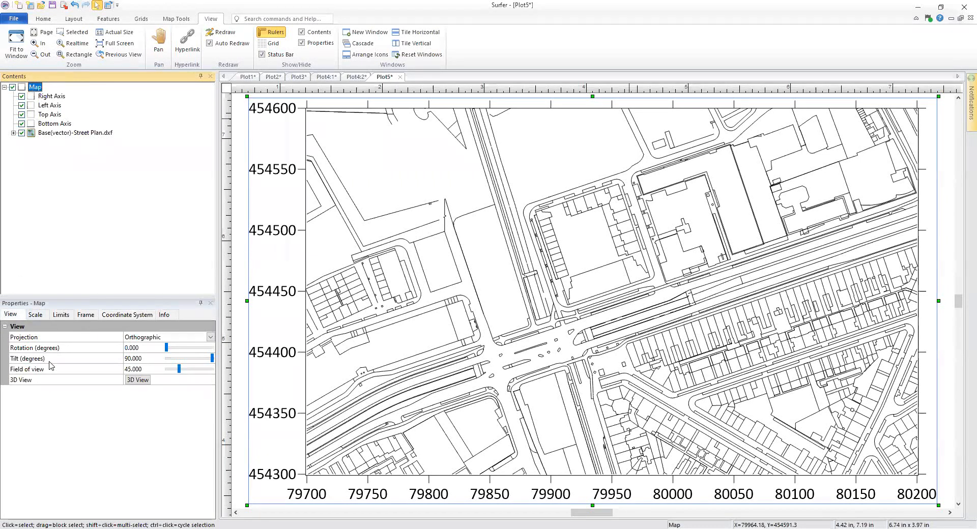
pyautogui.click(22, 381)
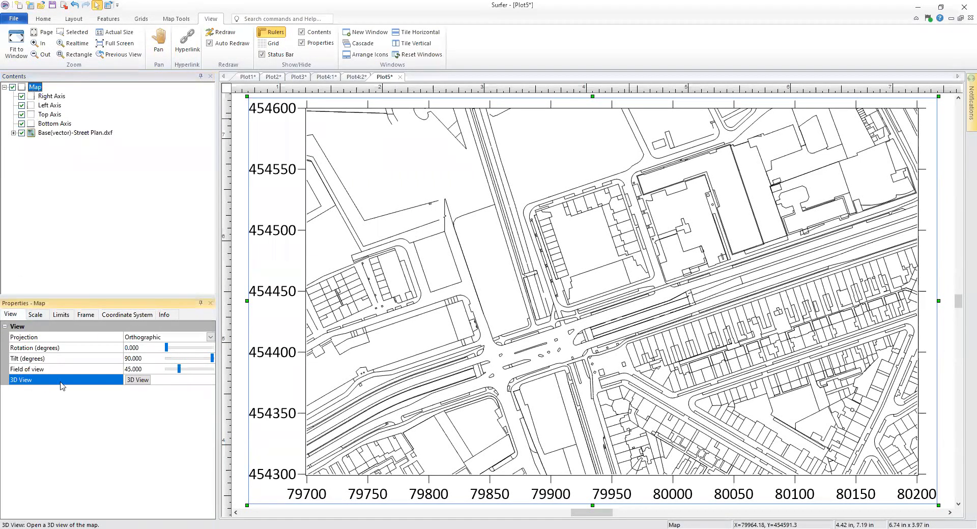
pyautogui.click(138, 379)
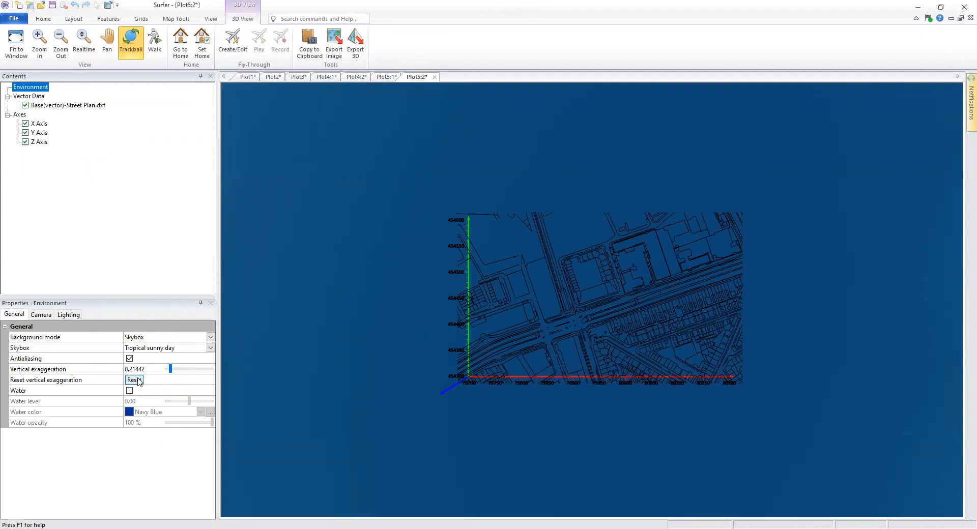
pyautogui.scroll(3, 644, 370)
pyautogui.scroll(5, 636, 377)
pyautogui.moveTo(607, 390); pyautogui.dragTo(757, 303)
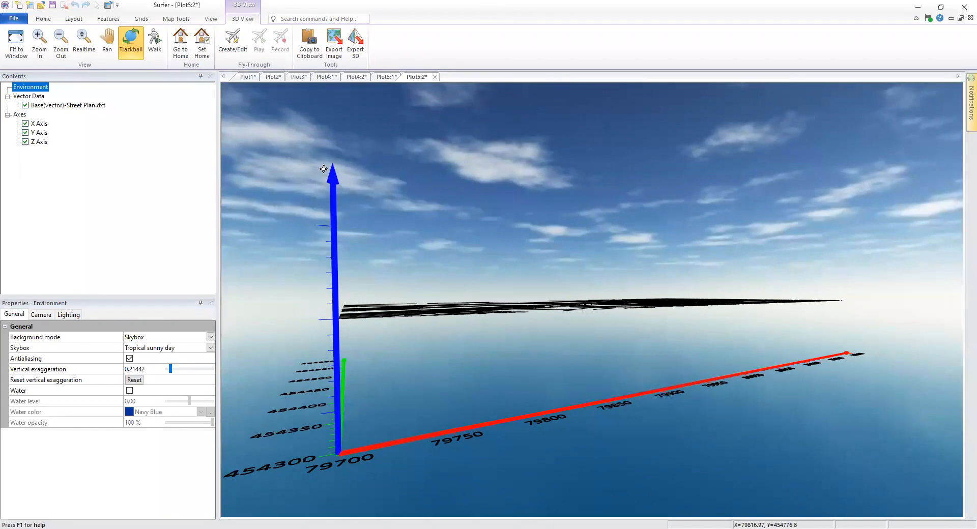
# Step: Show the labels on the Z axis of the Street Plan 3D view
pyautogui.click(40, 142)
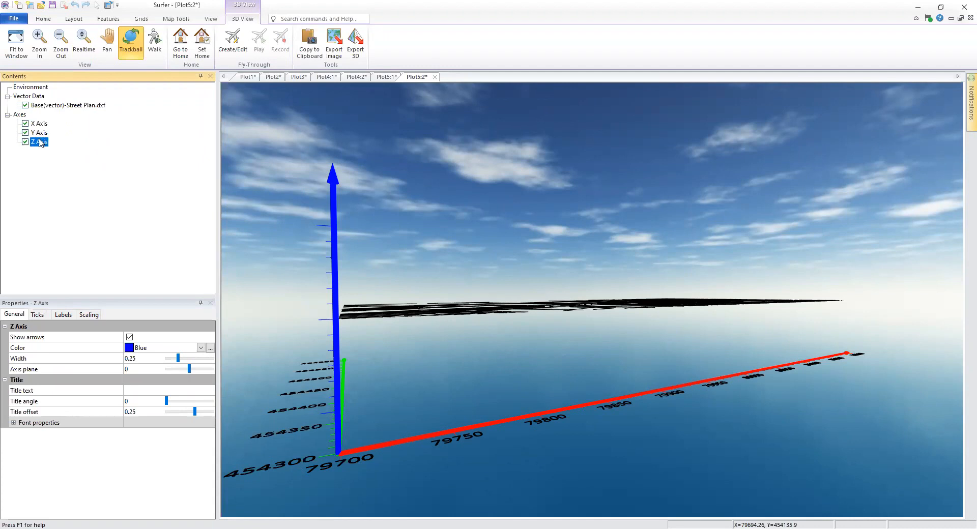
pyautogui.click(64, 316)
pyautogui.click(52, 338)
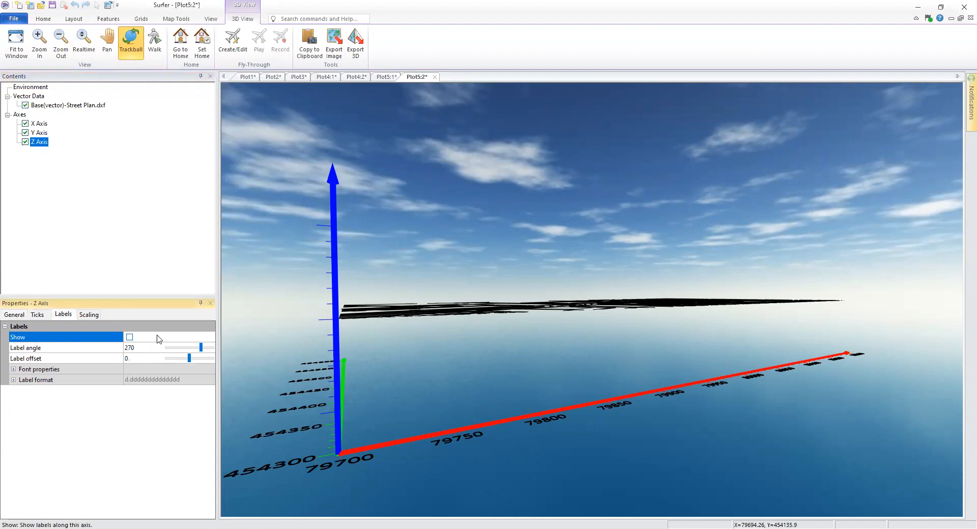
pyautogui.click(129, 337)
pyautogui.moveTo(589, 392); pyautogui.dragTo(598, 348)
pyautogui.moveTo(746, 348); pyautogui.dragTo(719, 355)
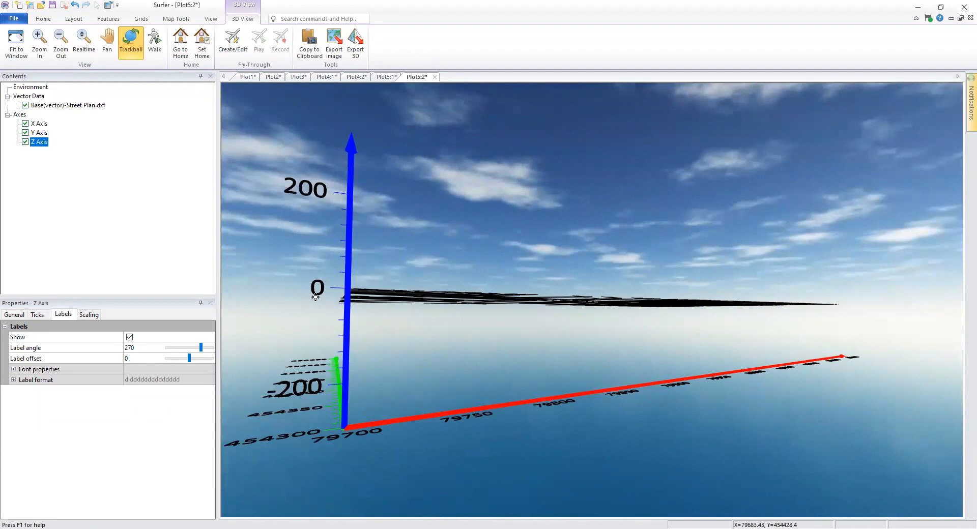
pyautogui.moveTo(473, 302); pyautogui.dragTo(482, 382)
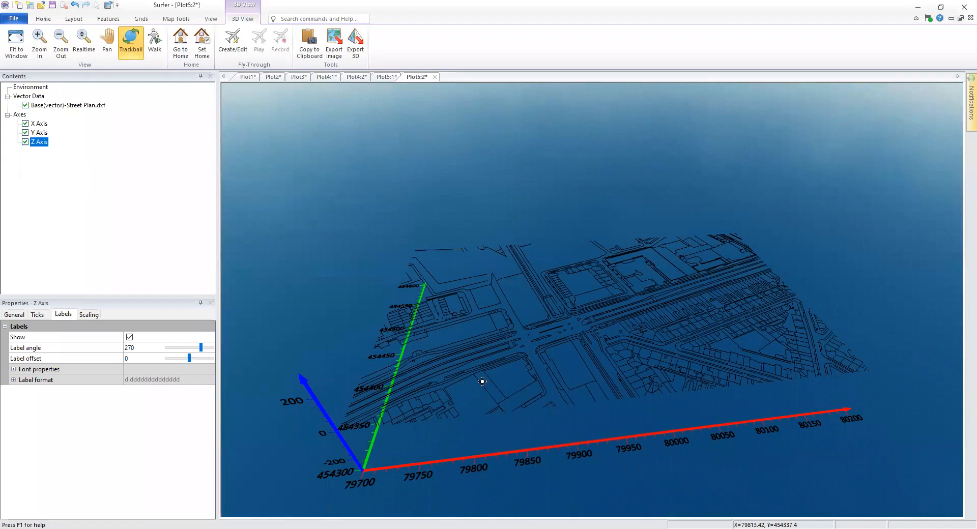
pyautogui.moveTo(462, 371); pyautogui.dragTo(423, 299)
pyautogui.moveTo(620, 397)
pyautogui.mouseDown()
pyautogui.moveTo(631, 407)
pyautogui.moveTo(620, 409)
pyautogui.mouseUp()
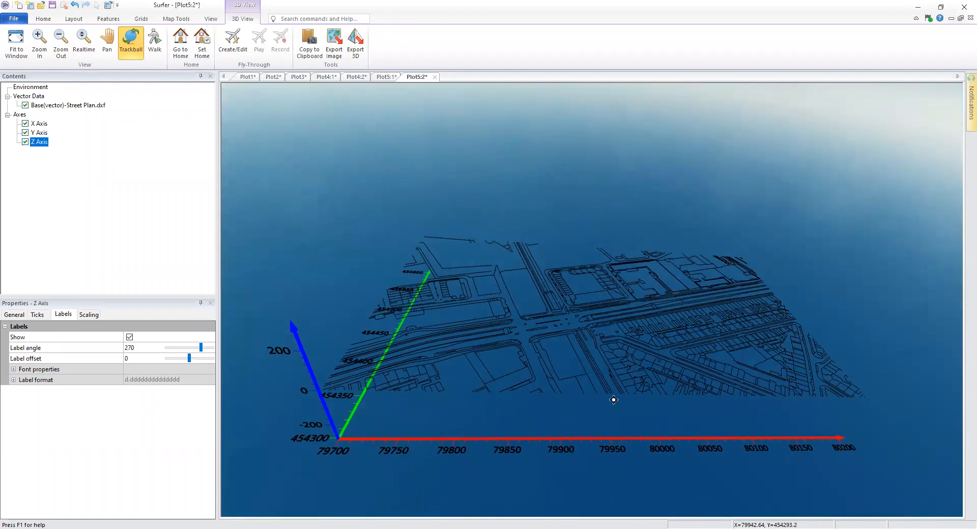
# Step: Return to the 2D Street Plan plot and add an empty base layer to the map
pyautogui.click(385, 78)
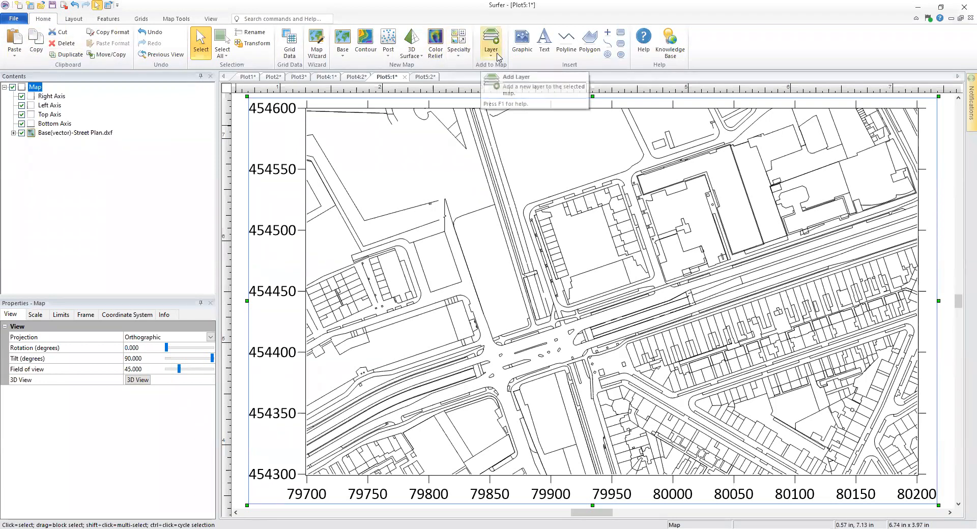
pyautogui.click(499, 57)
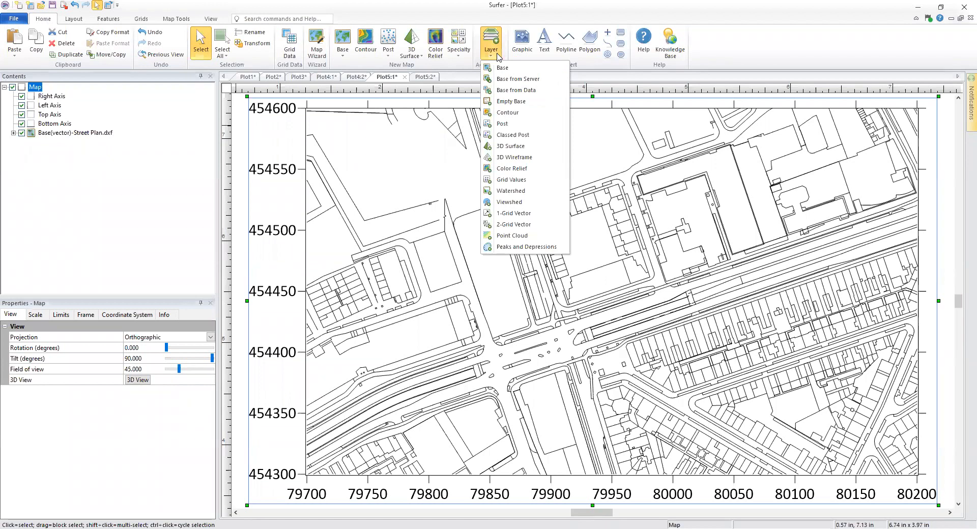
pyautogui.click(559, 102)
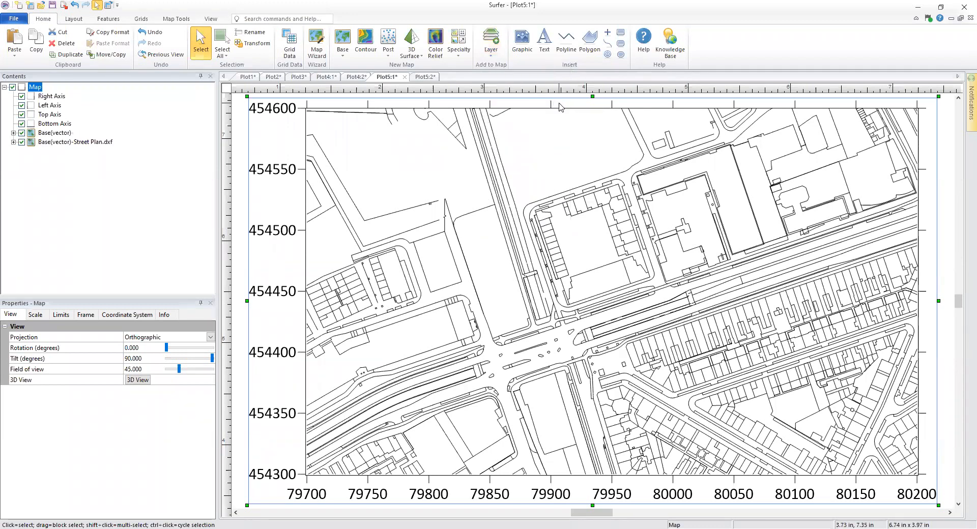
# Step: In the empty base layer, draw two roughly parallel polylines along the main road across the full width of the map
pyautogui.click(56, 133)
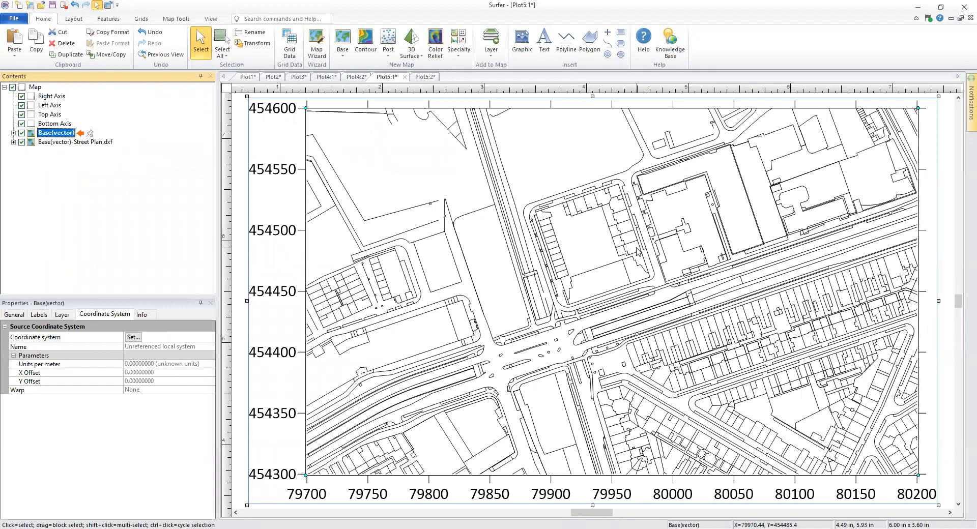
pyautogui.scroll(-1, 637, 250)
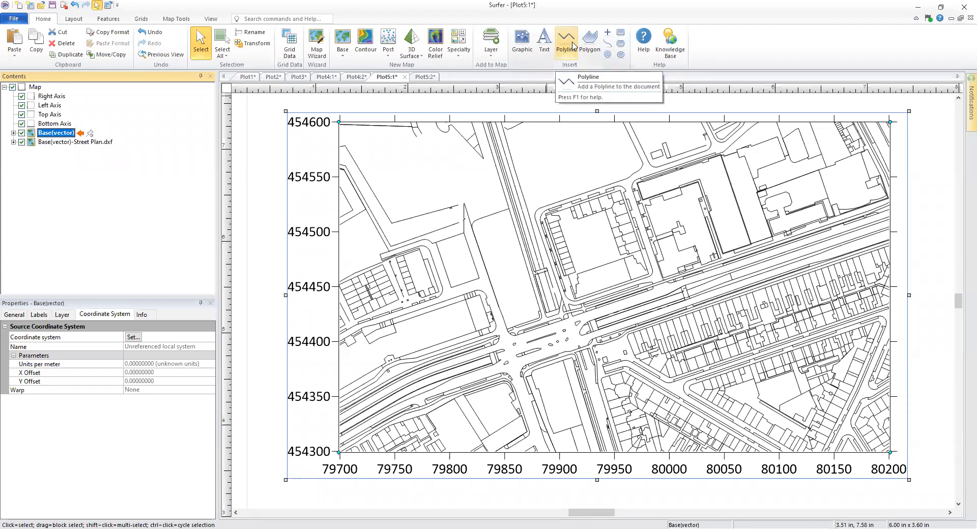
pyautogui.click(107, 19)
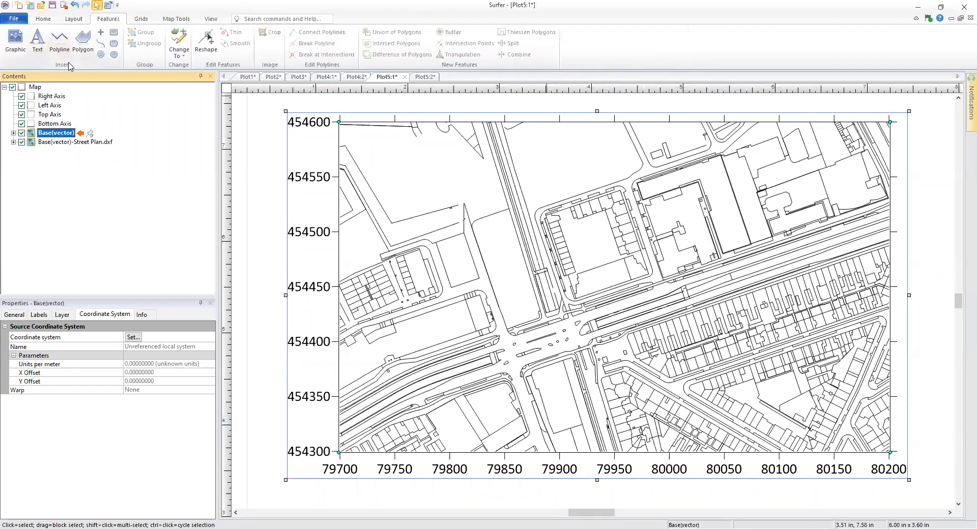
pyautogui.click(55, 35)
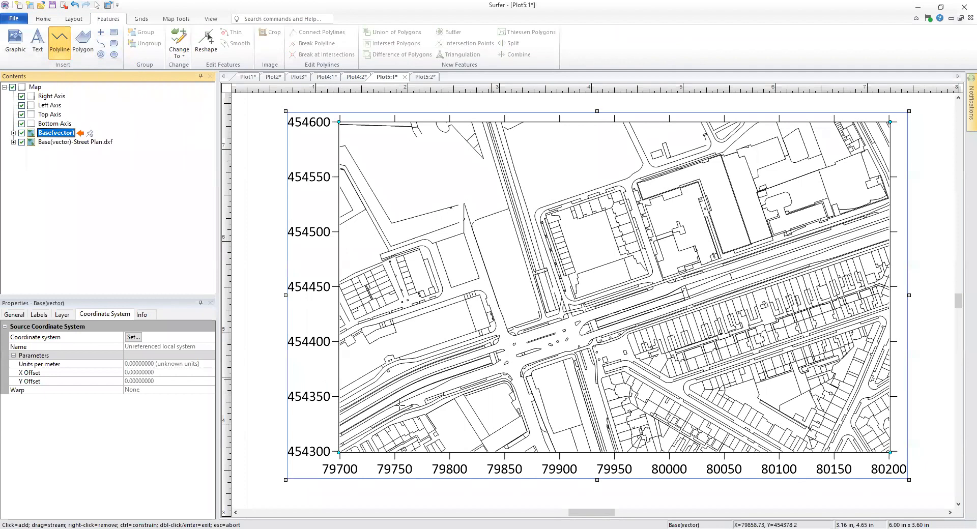
pyautogui.moveTo(338, 407)
pyautogui.mouseDown()
pyautogui.moveTo(425, 365)
pyautogui.moveTo(890, 215)
pyautogui.mouseUp()
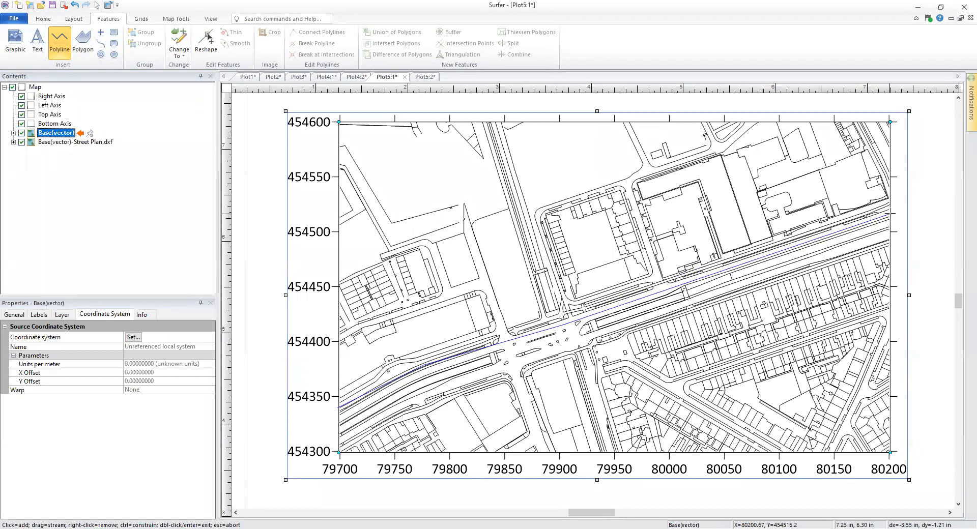
pyautogui.doubleClick(890, 214)
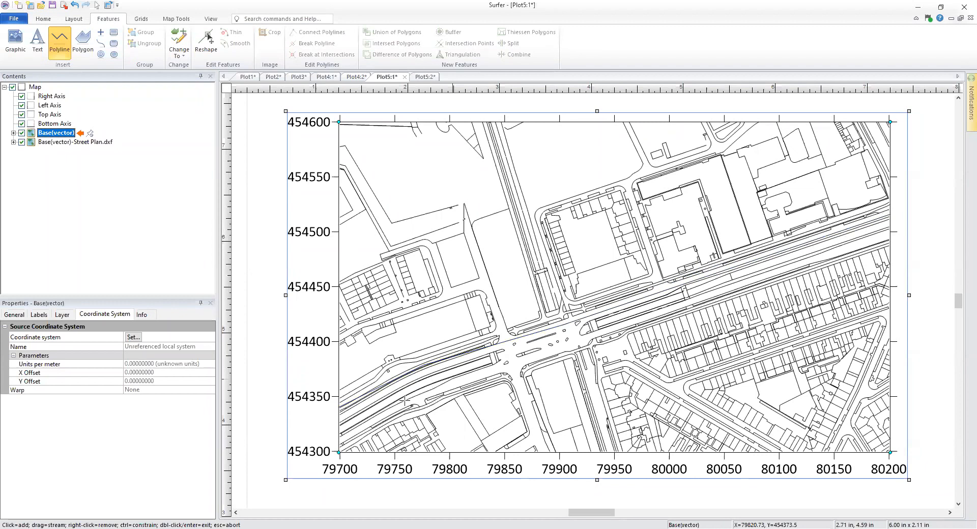
pyautogui.moveTo(372, 405)
pyautogui.mouseDown()
pyautogui.moveTo(435, 367)
pyautogui.moveTo(613, 322)
pyautogui.moveTo(892, 220)
pyautogui.mouseUp()
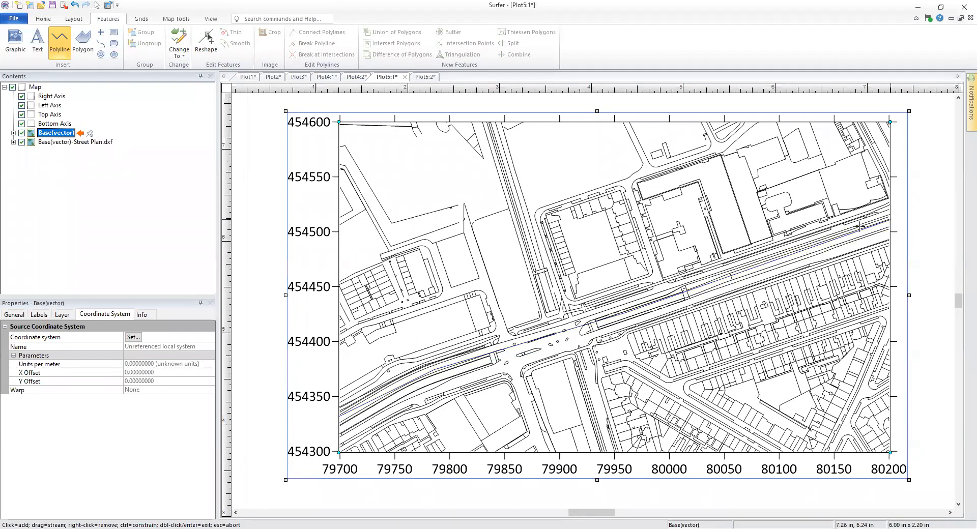
pyautogui.press('Return')
# Step: Draw a straight polyline along the crossing road from the map's upper edge to its lower edge and finish drawing
pyautogui.click(489, 123)
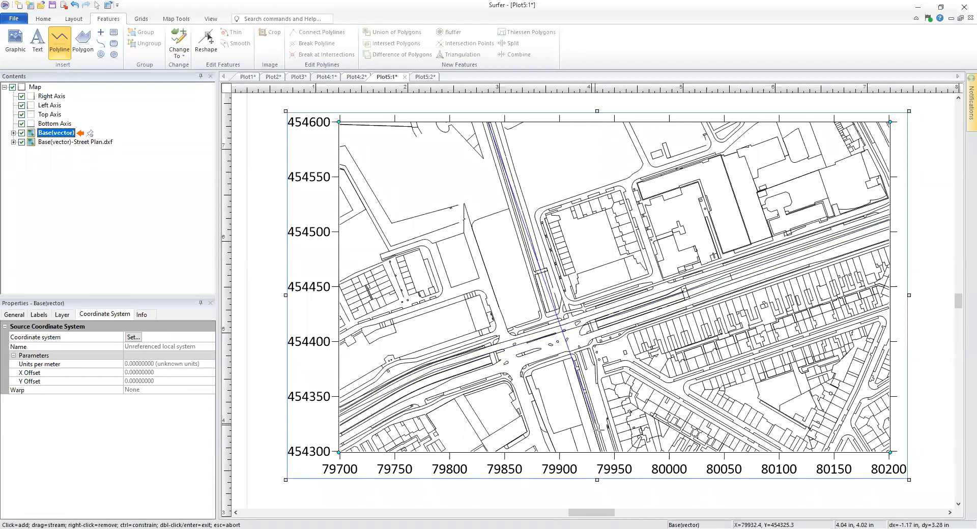
pyautogui.doubleClick(612, 454)
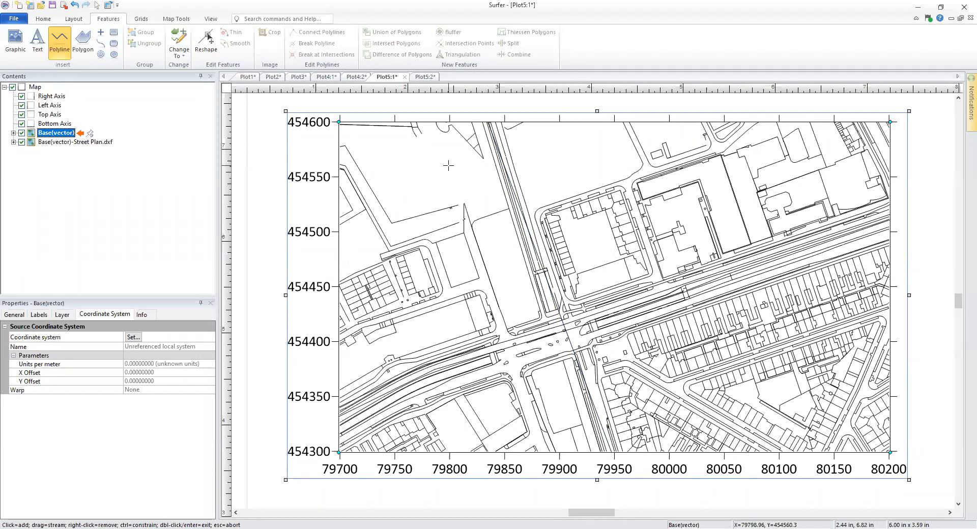
pyautogui.press('Escape')
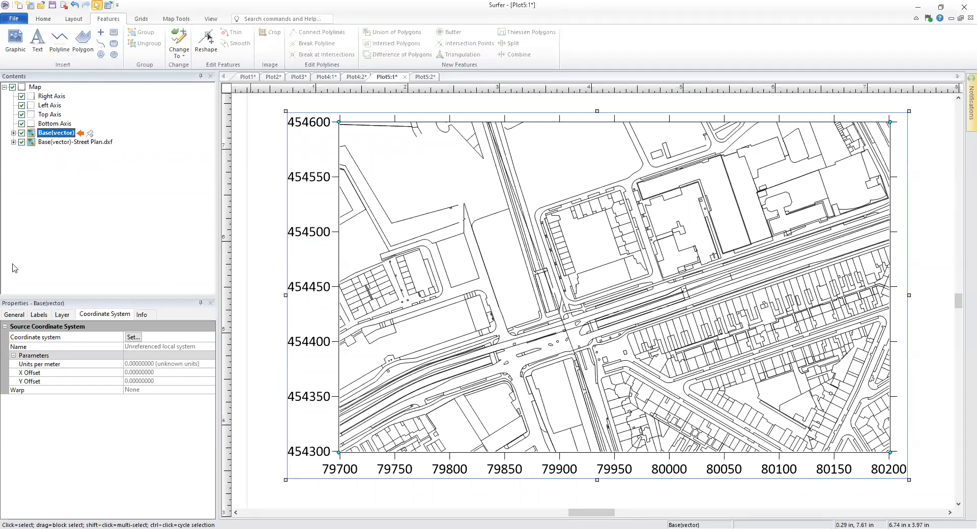
# Step: Set the new base layer's line color to Blue and the line width to 0.04 in
pyautogui.click(14, 315)
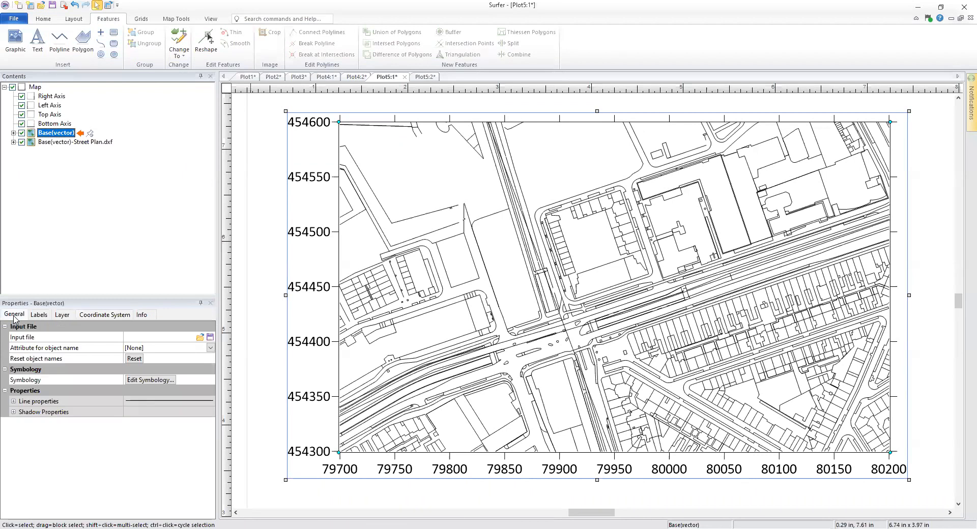
pyautogui.click(13, 401)
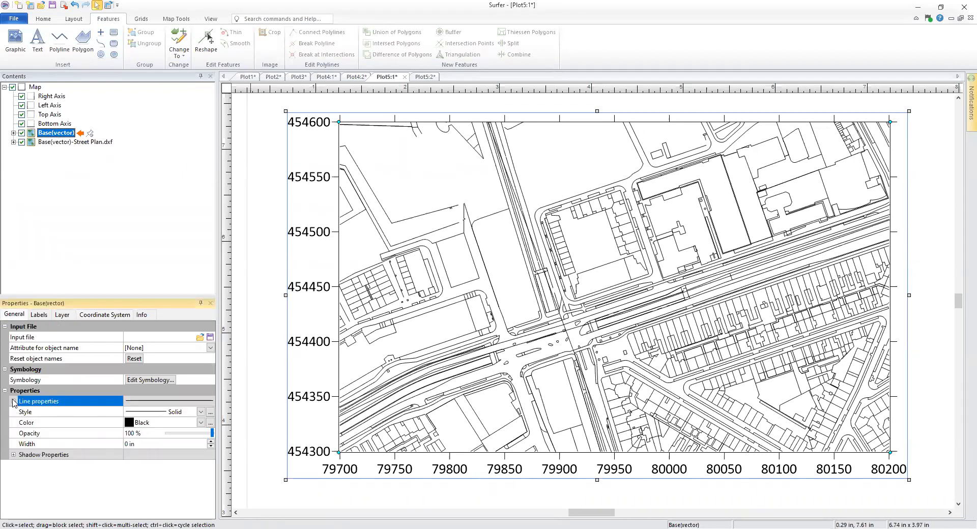
pyautogui.click(129, 425)
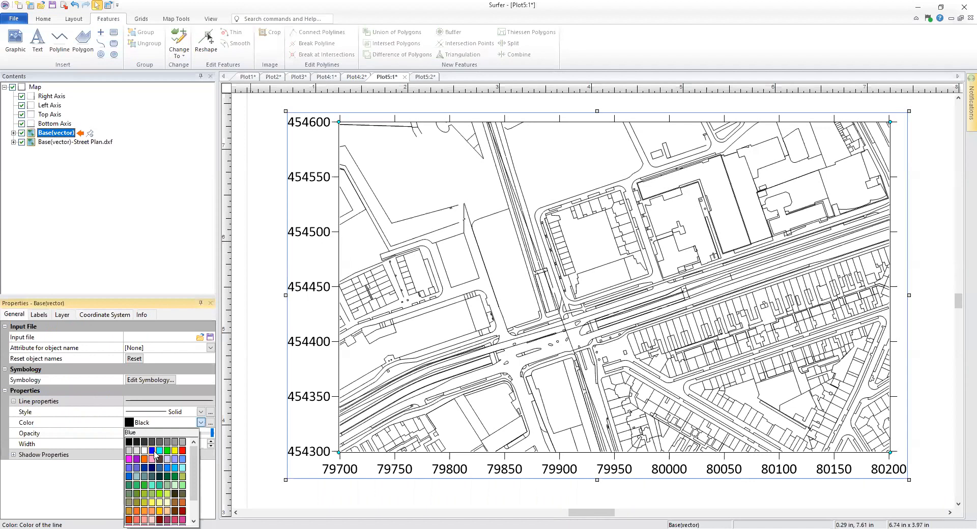
pyautogui.click(152, 450)
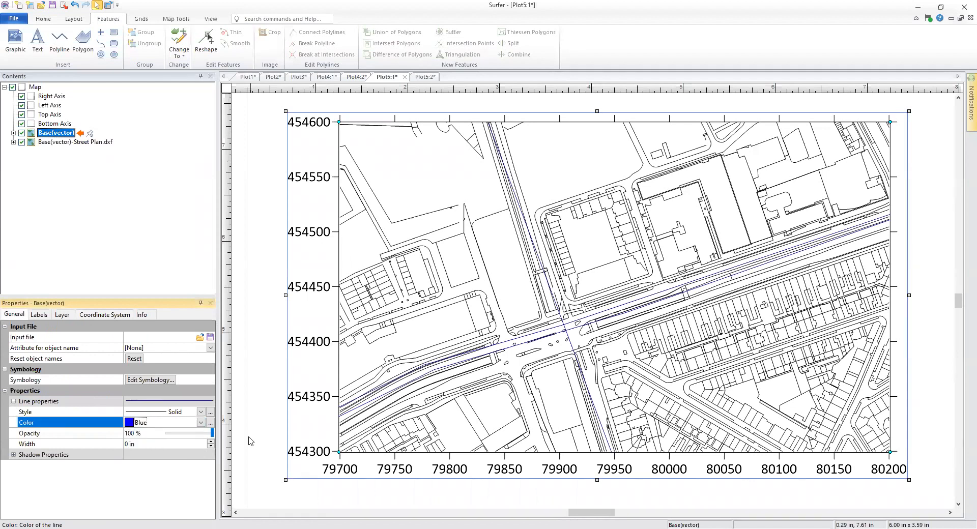
pyautogui.click(212, 442)
pyautogui.click(211, 442)
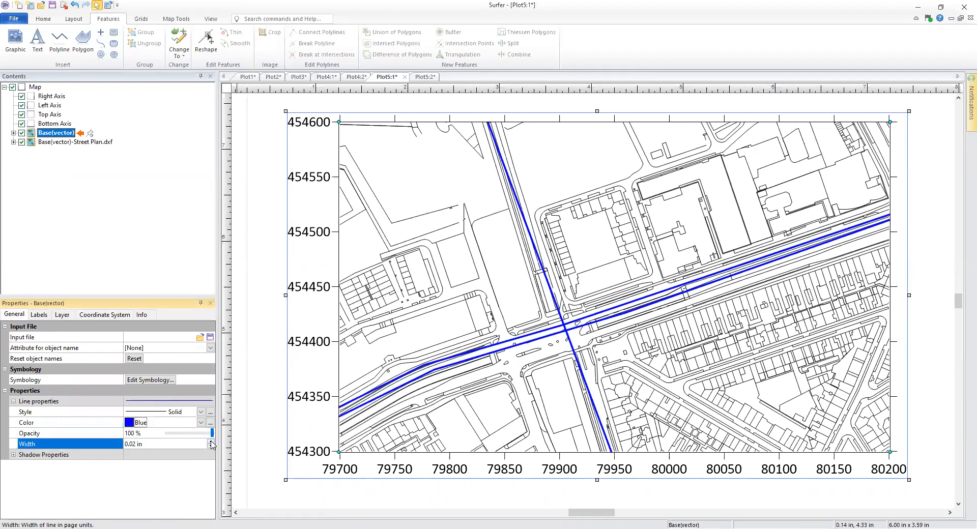
pyautogui.click(211, 442)
pyautogui.click(211, 442)
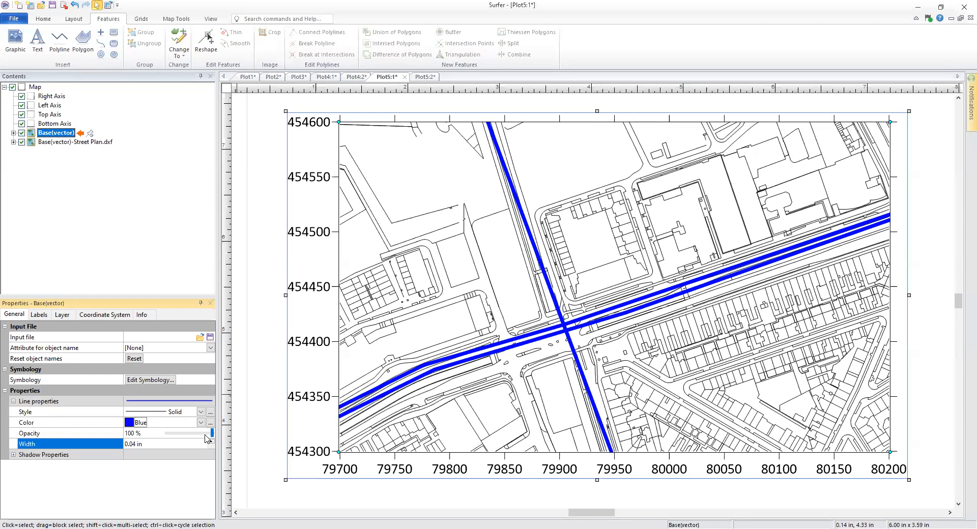
# Step: Check the coordinates of the drawn polylines and convert the one along the crossing road to a 3D polyline
pyautogui.click(13, 133)
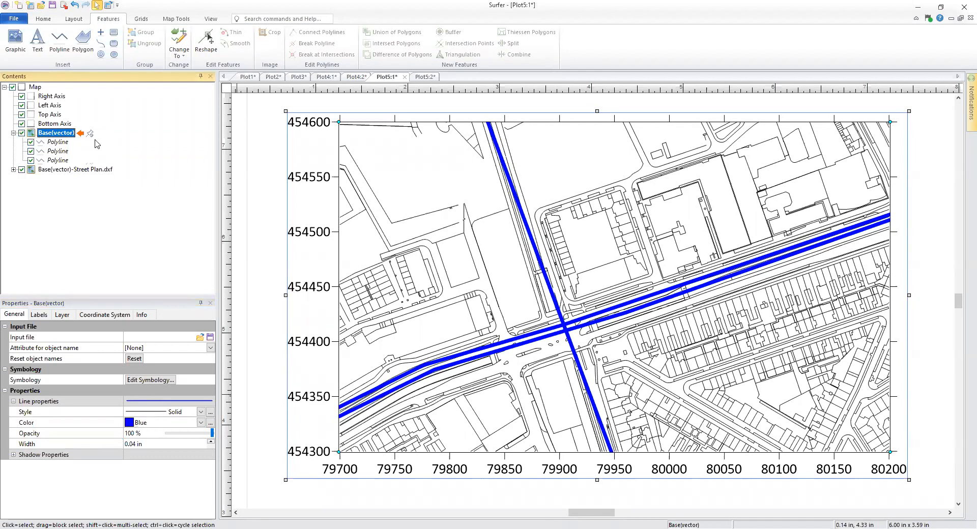
pyautogui.click(63, 144)
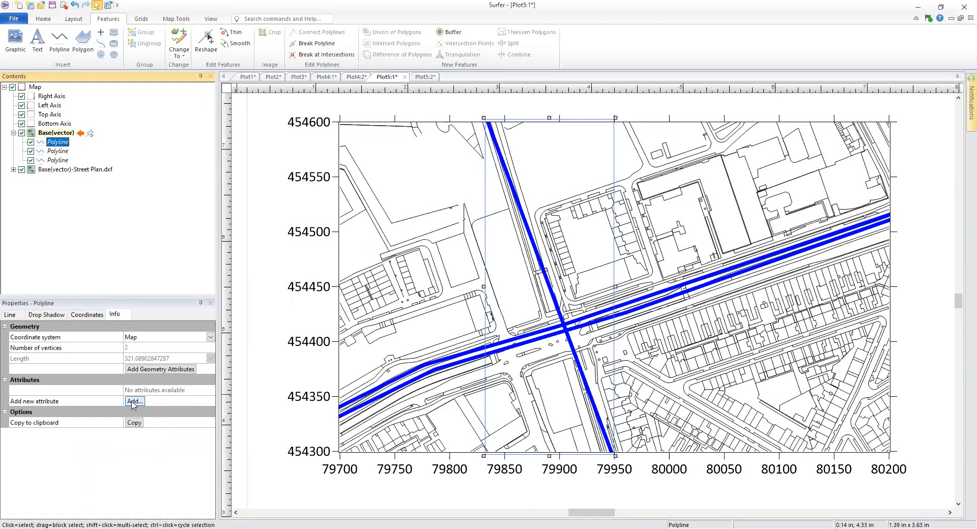
pyautogui.click(84, 315)
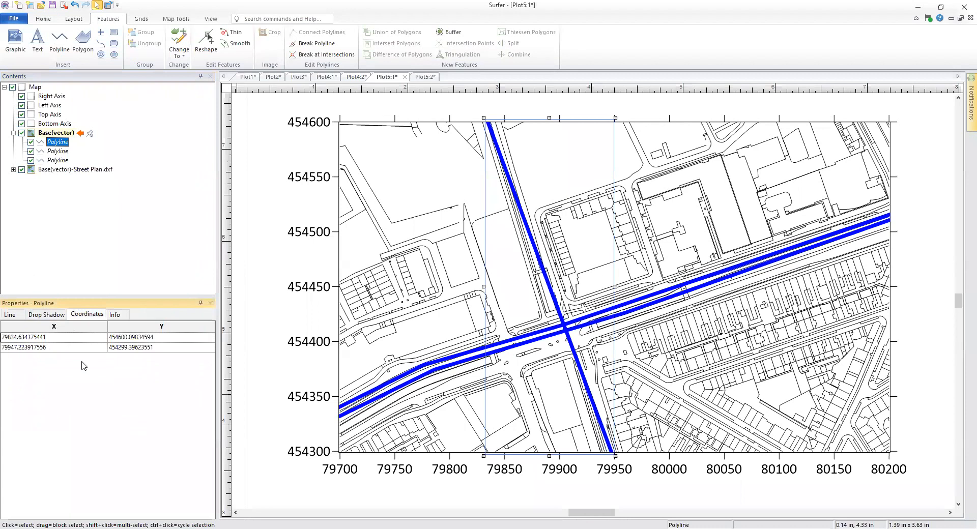
pyautogui.click(53, 151)
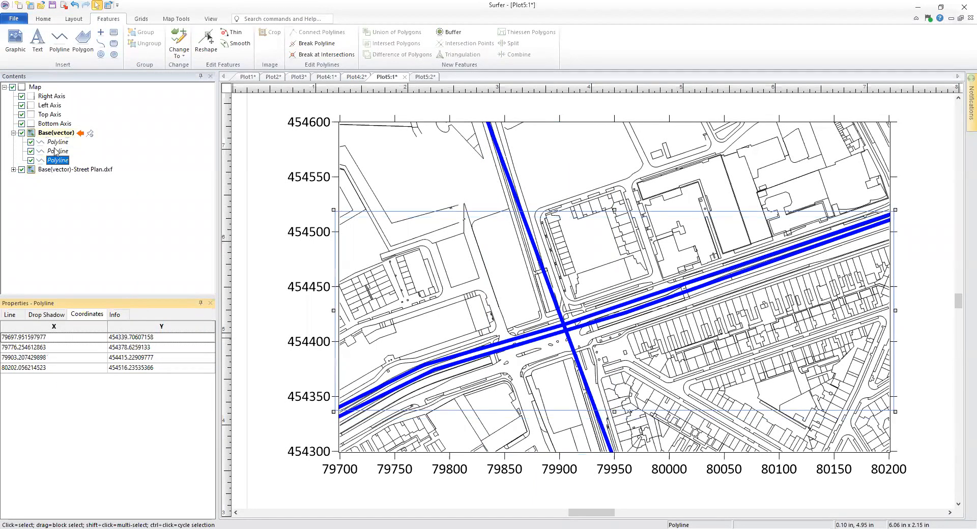
pyautogui.click(54, 143)
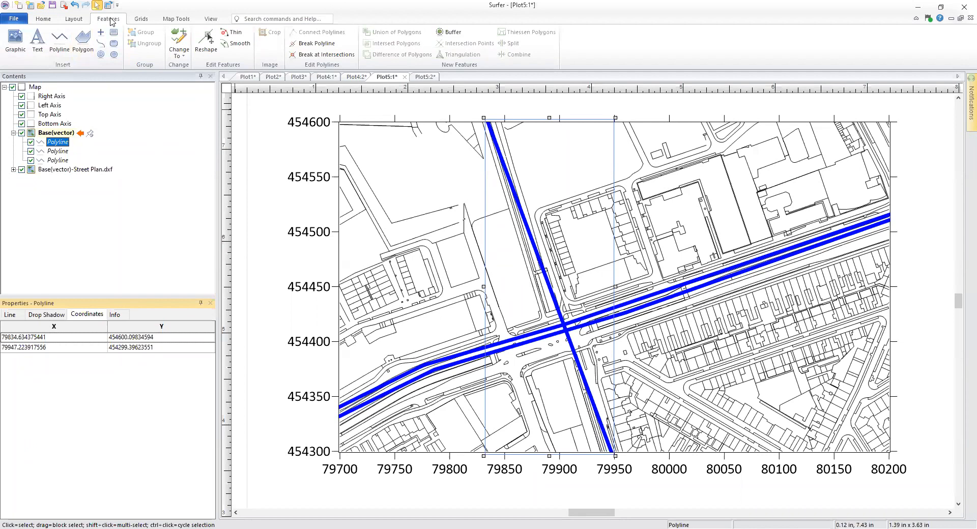
pyautogui.click(182, 54)
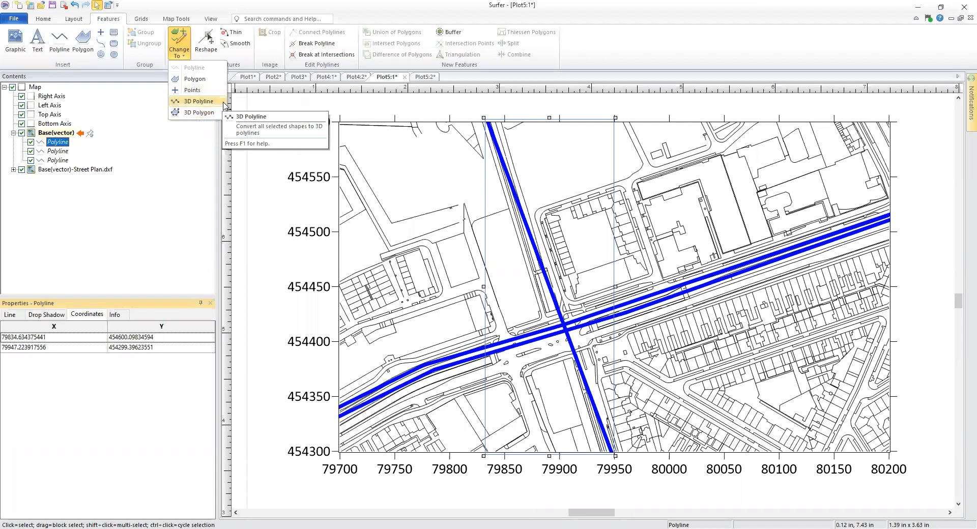
pyautogui.click(224, 103)
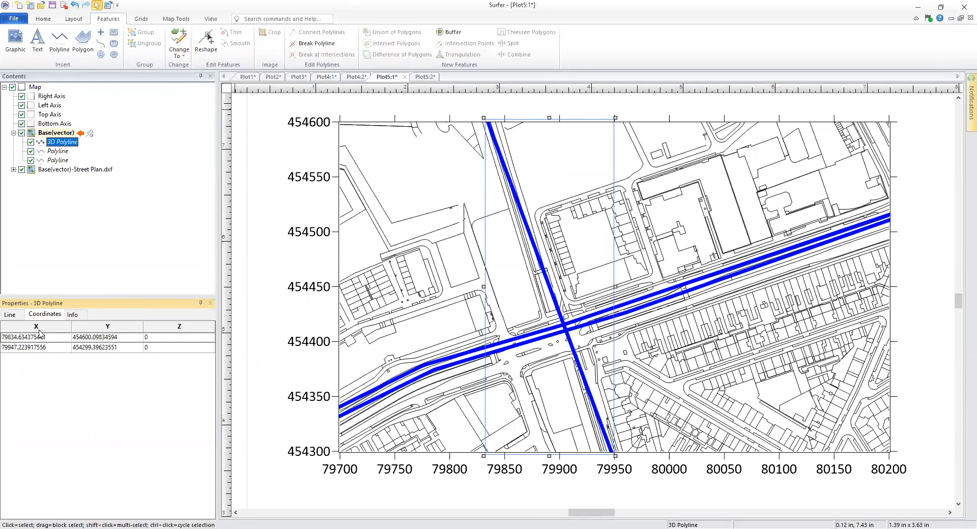
# Step: Set the Z coordinate of both vertices of the crossing-road 3D polyline to -10
pyautogui.click(174, 338)
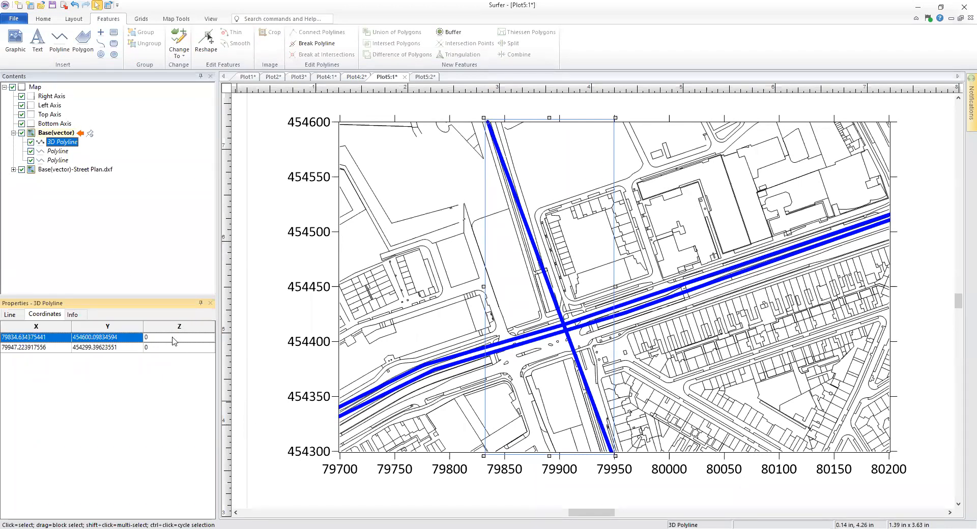
pyautogui.write('-1')
pyautogui.click(186, 350)
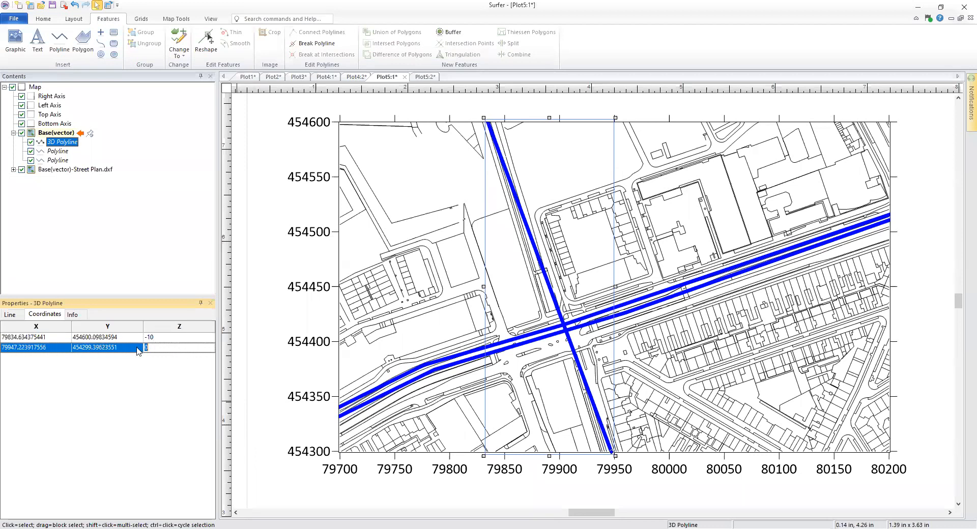
pyautogui.write('-10')
pyautogui.click(176, 151)
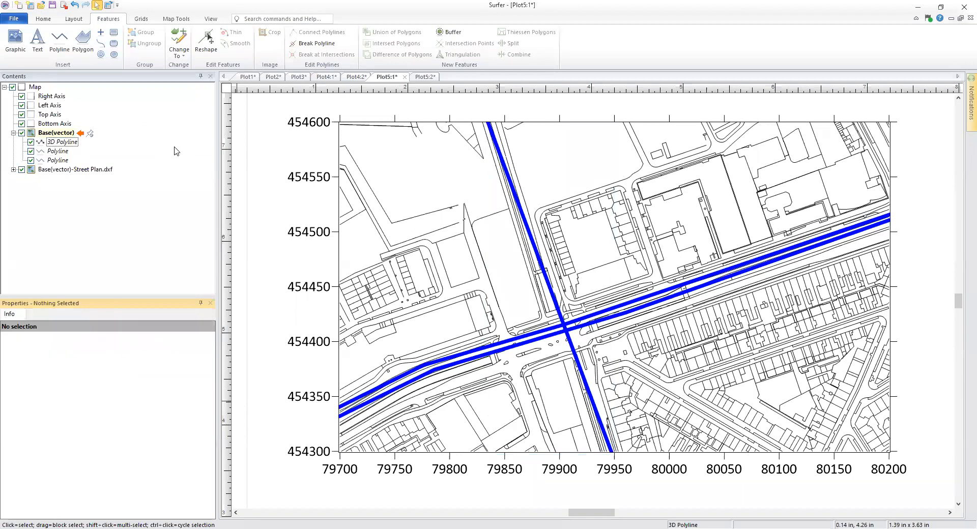
# Step: Convert the two remaining main-road polylines to 3D polylines together
pyautogui.click(58, 151)
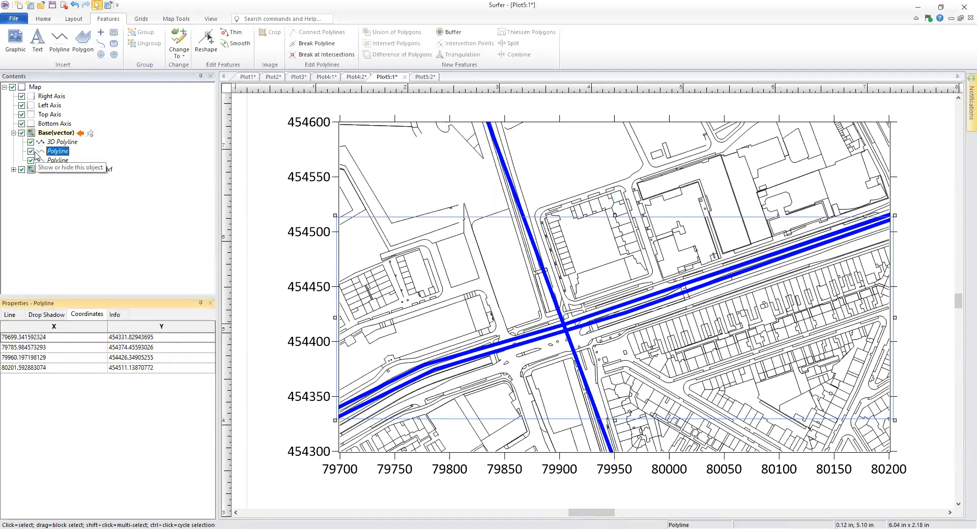
pyautogui.keyDown('shift'); pyautogui.click(63, 162); pyautogui.keyUp('shift')
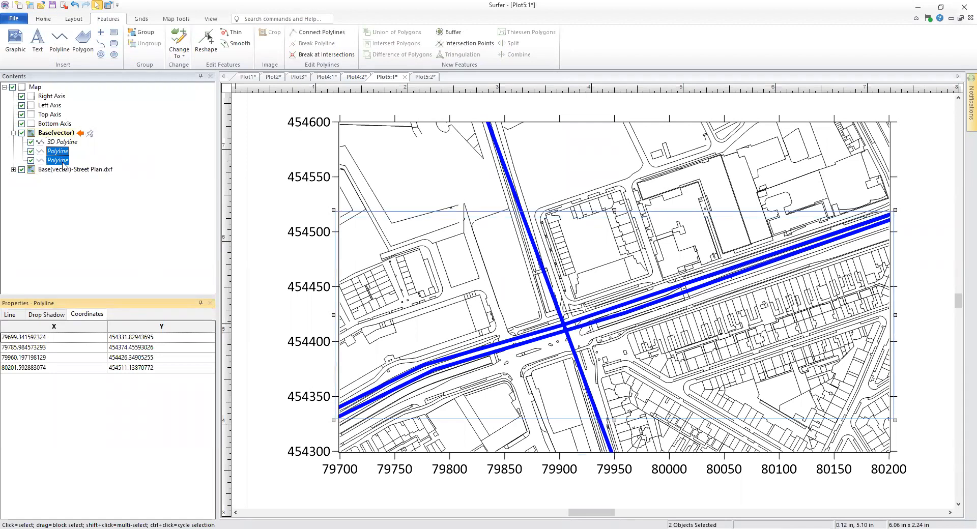
pyautogui.click(185, 56)
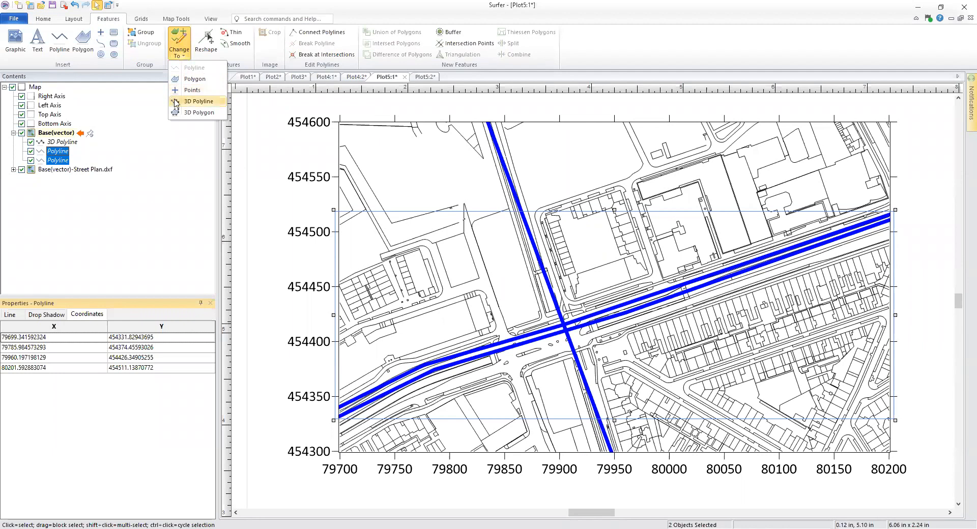
pyautogui.click(206, 102)
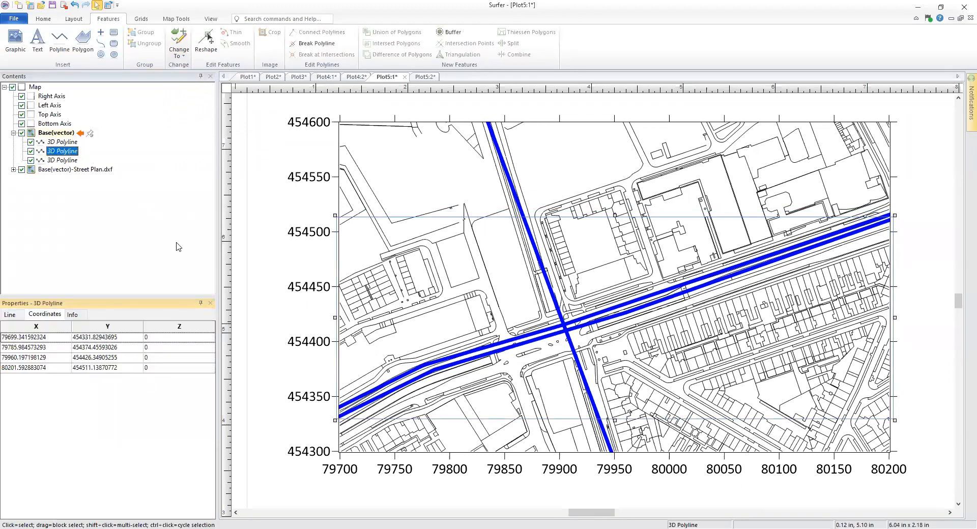
# Step: Set the Z coordinate of all four vertices of the southern main-road 3D polyline to -10
pyautogui.click(160, 339)
pyautogui.write('-1')
pyautogui.click(170, 352)
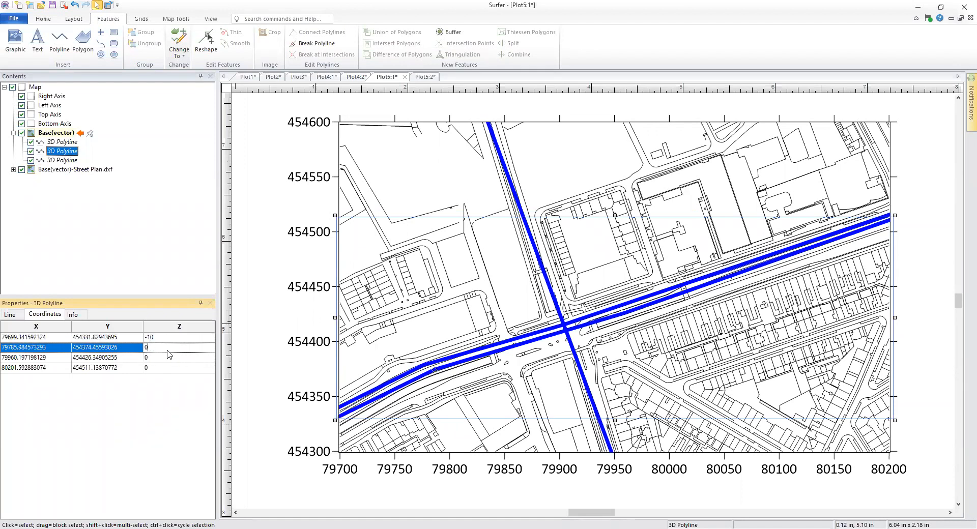
pyautogui.write('-10')
pyautogui.click(167, 358)
pyautogui.write('-')
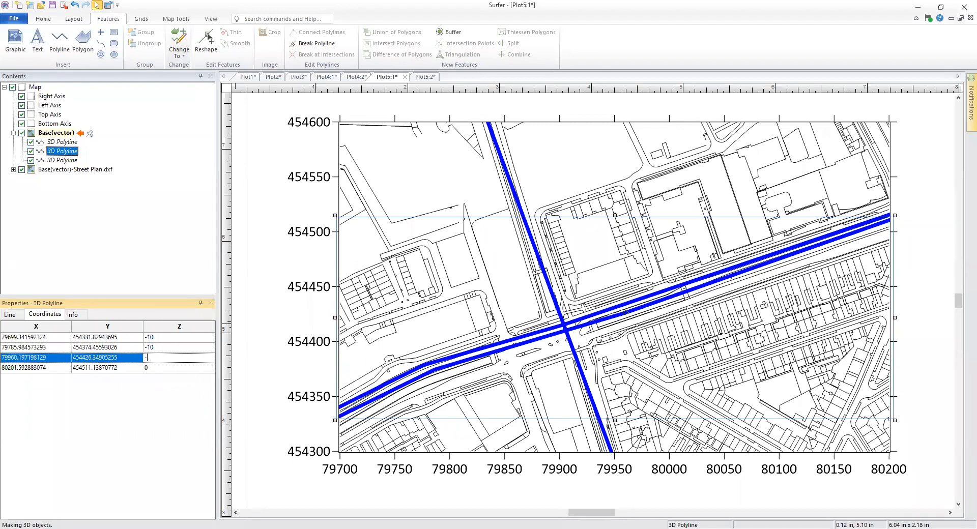
pyautogui.write('10')
pyautogui.click(158, 367)
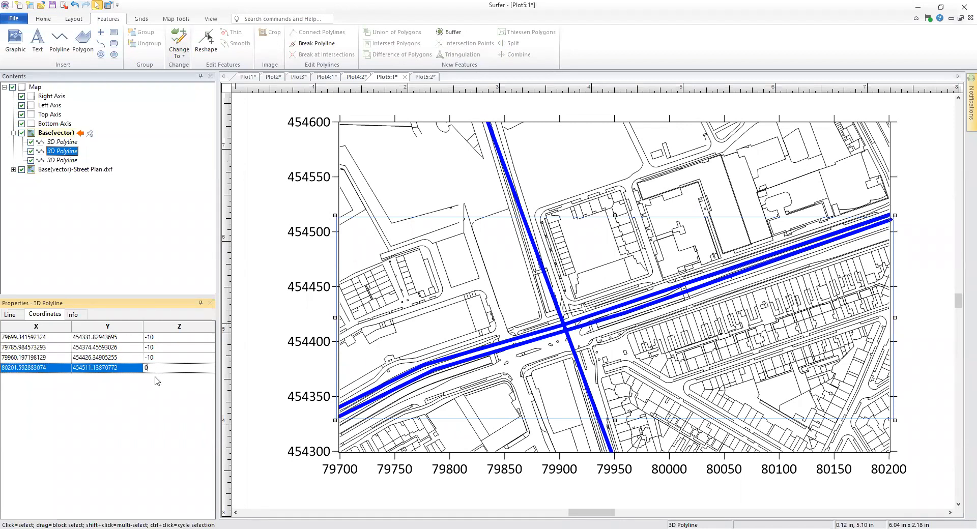
pyautogui.write('-4')
# Step: Set the Z coordinate of all four vertices of the northern main-road 3D polyline to -10
pyautogui.click(72, 161)
pyautogui.click(167, 338)
pyautogui.moveTo(166, 336); pyautogui.dragTo(132, 337)
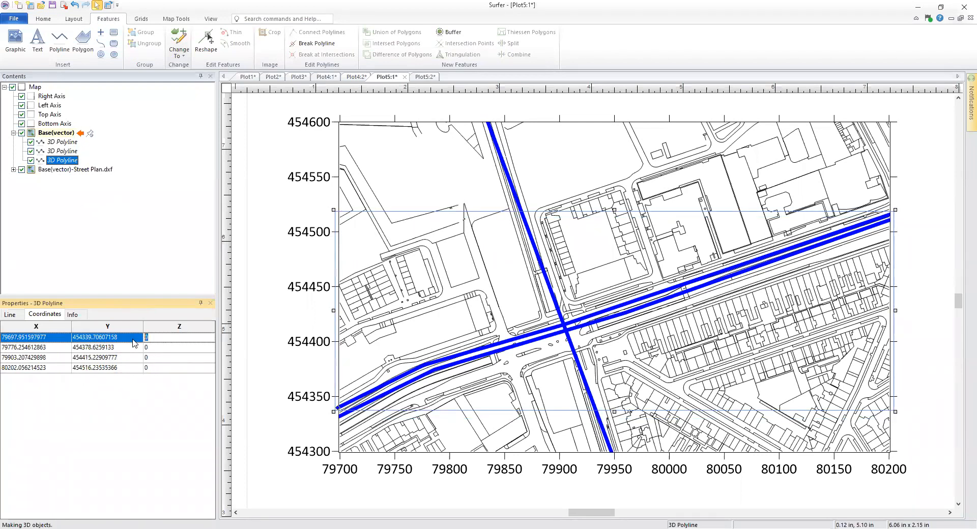
pyautogui.write('-10')
pyautogui.press('Return')
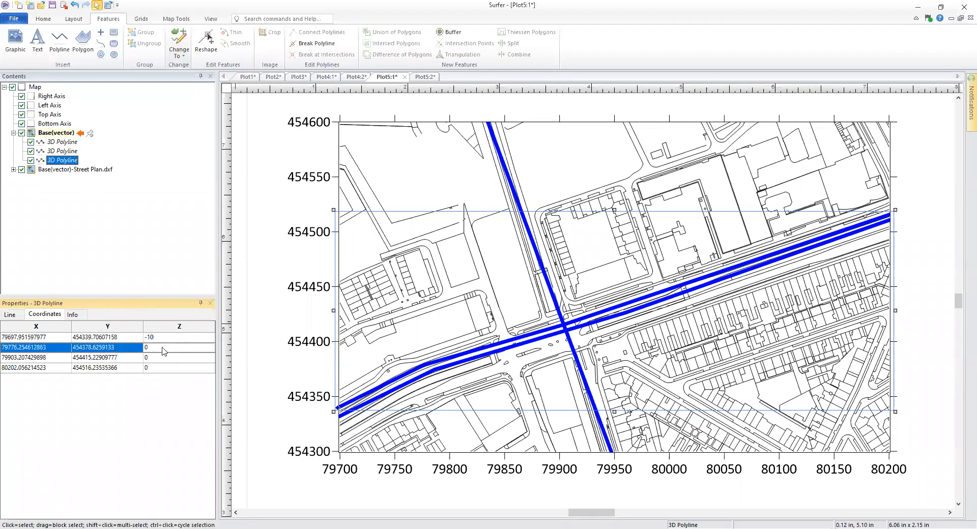
pyautogui.write('-10')
pyautogui.press('Return')
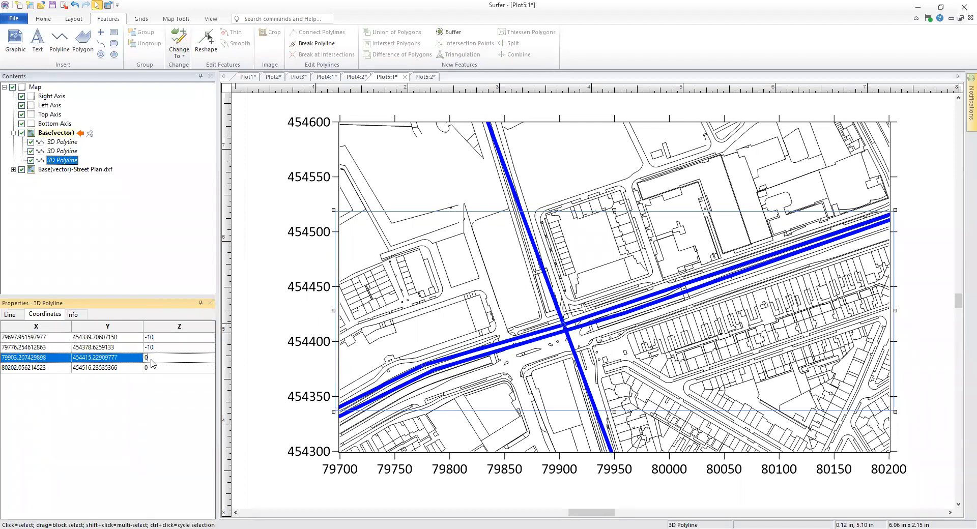
pyautogui.write('-10')
pyautogui.press('Return')
pyautogui.write('-10')
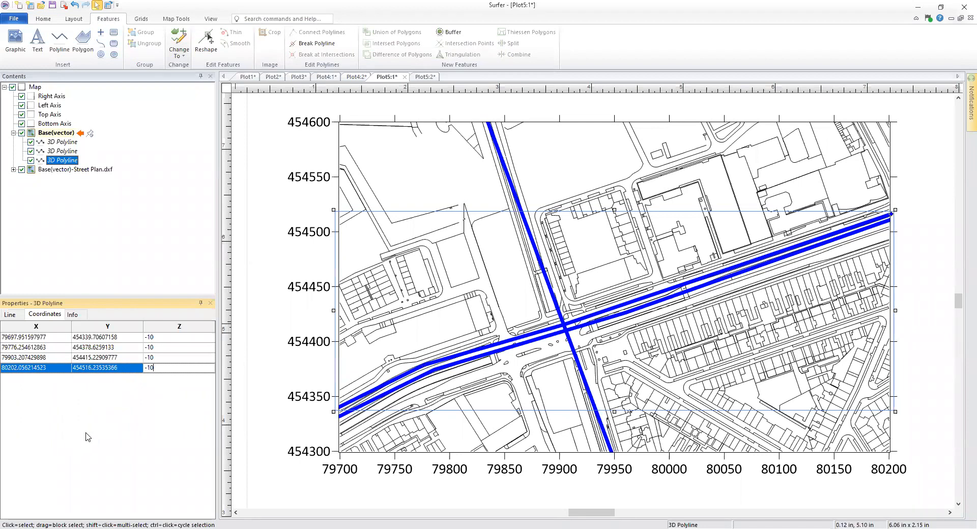
pyautogui.press('Return')
# Step: Draw a four-sided polygon about 0.49 by 0.42 in over the road intersection in the Base(vector) layer holding the 3D polylines
pyautogui.click(54, 134)
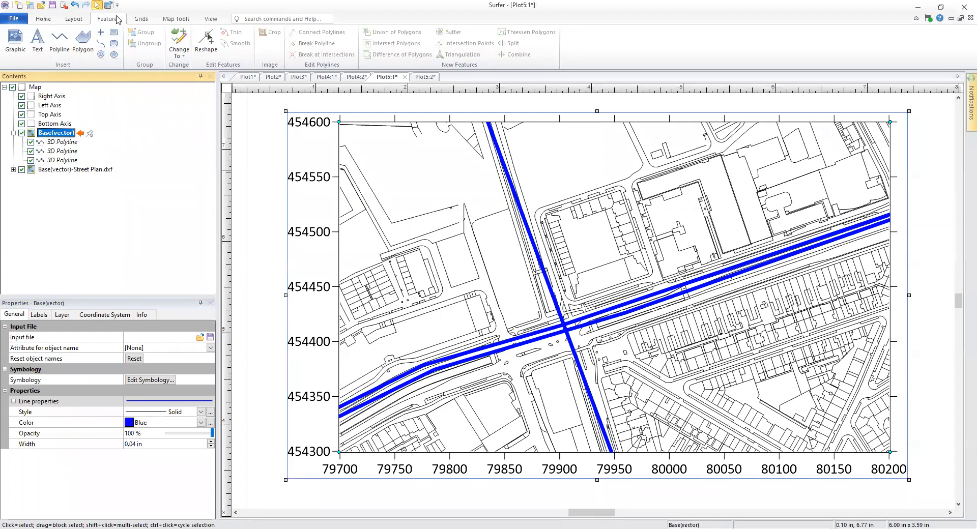
pyautogui.click(82, 51)
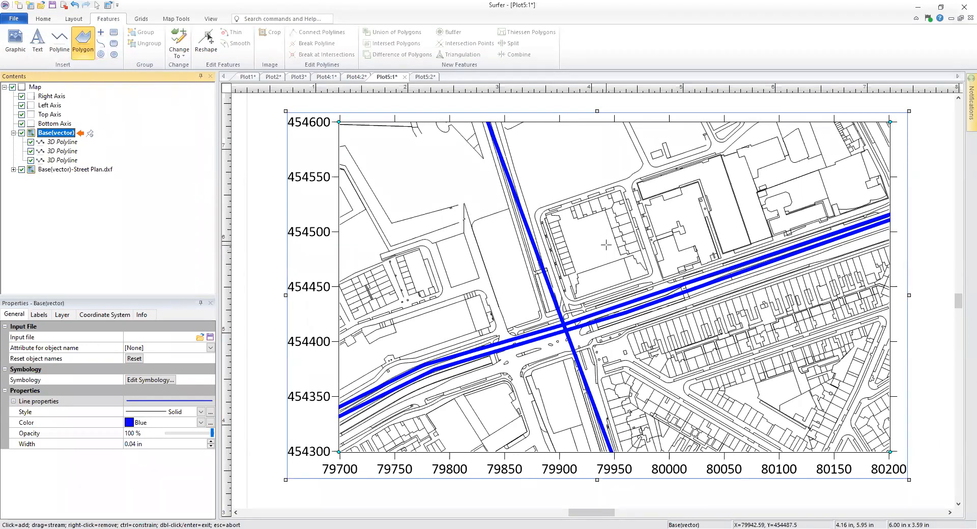
pyautogui.click(549, 328)
pyautogui.click(555, 342)
pyautogui.click(590, 328)
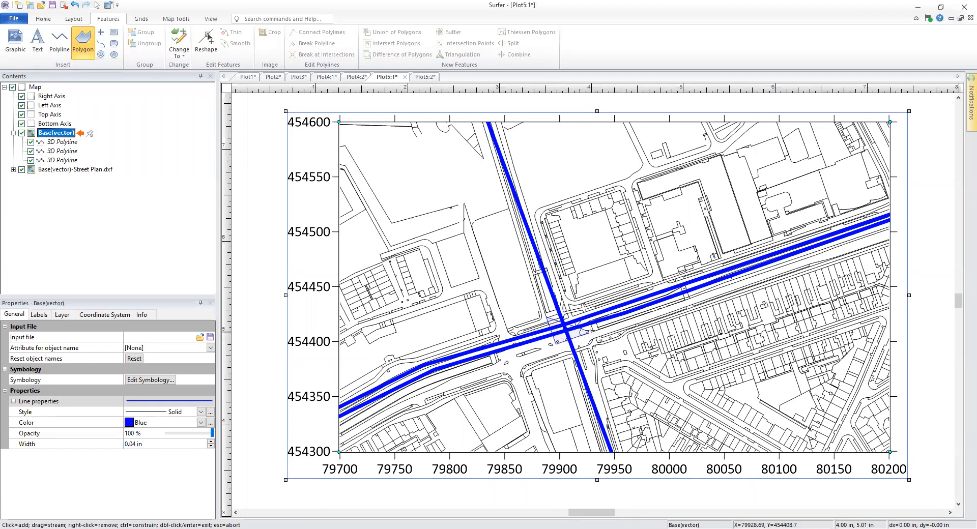
pyautogui.doubleClick(581, 305)
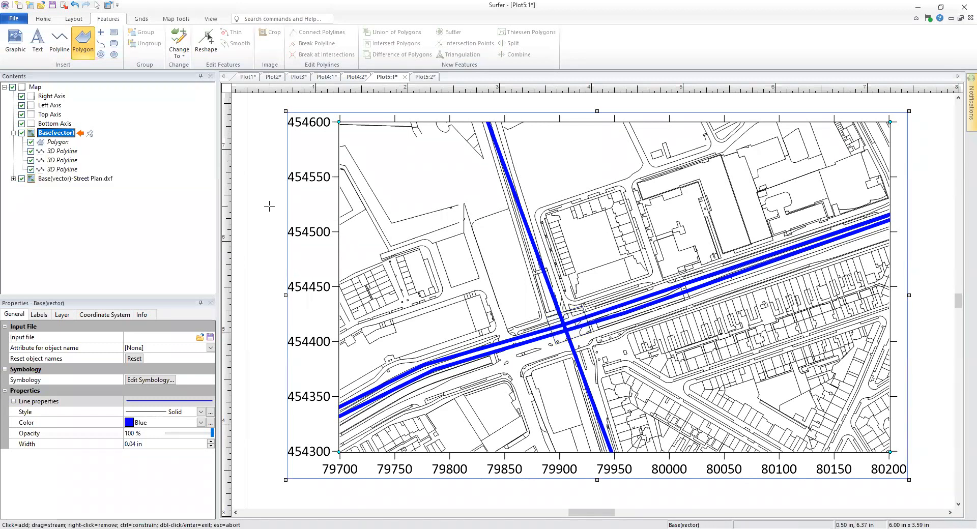
pyautogui.press('Escape')
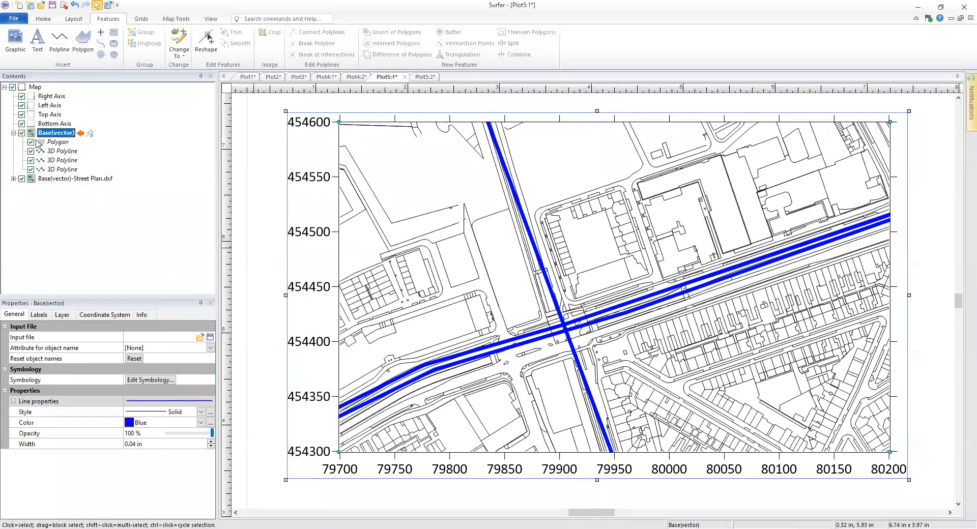
# Step: Give the intersection polygon a Solid fill pattern with Blue as the foreground color
pyautogui.click(58, 143)
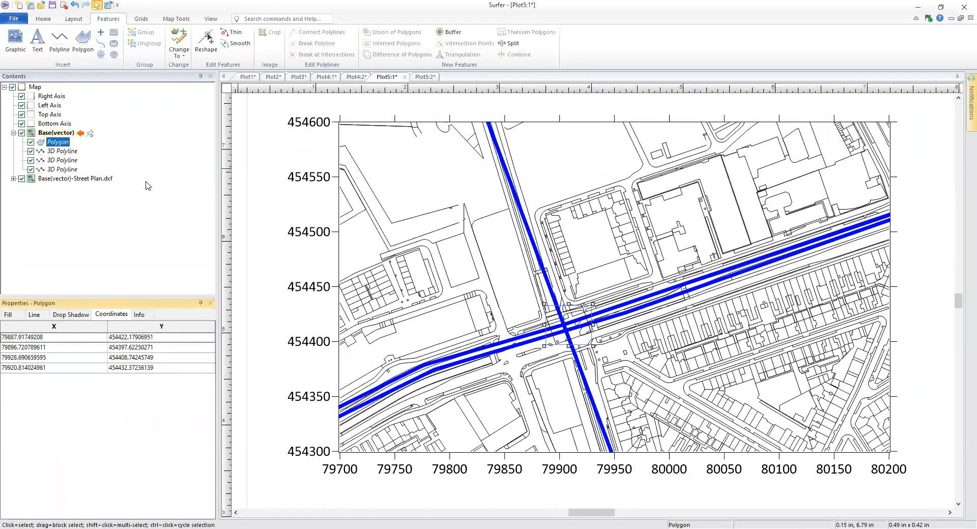
pyautogui.click(9, 314)
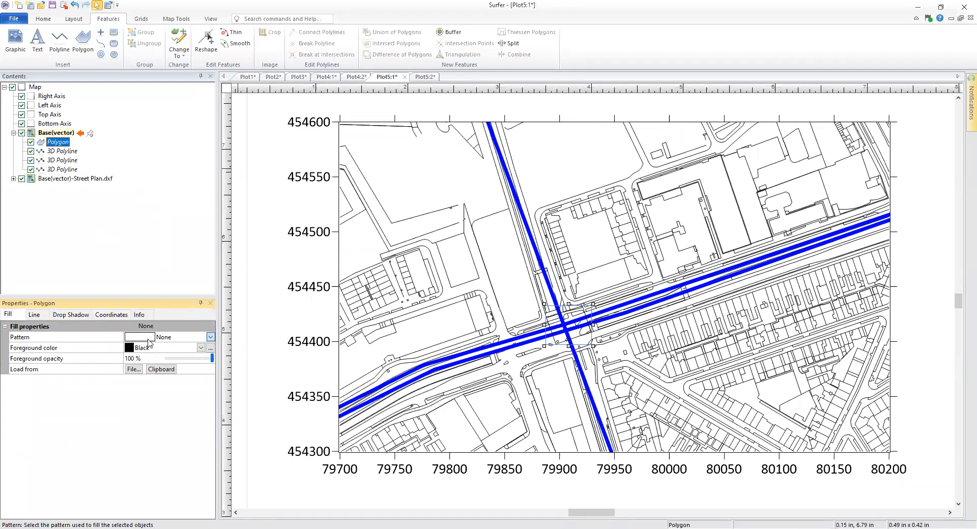
pyautogui.click(129, 348)
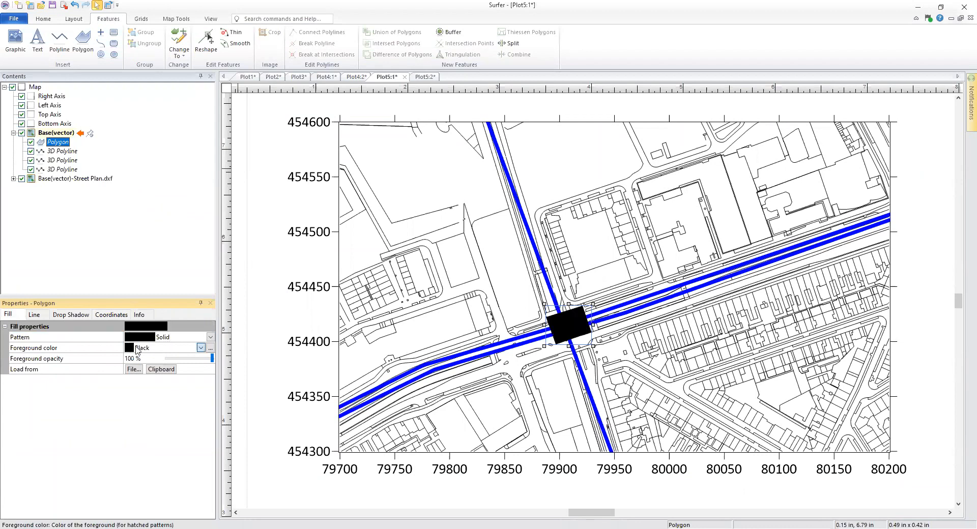
pyautogui.click(129, 347)
pyautogui.click(151, 376)
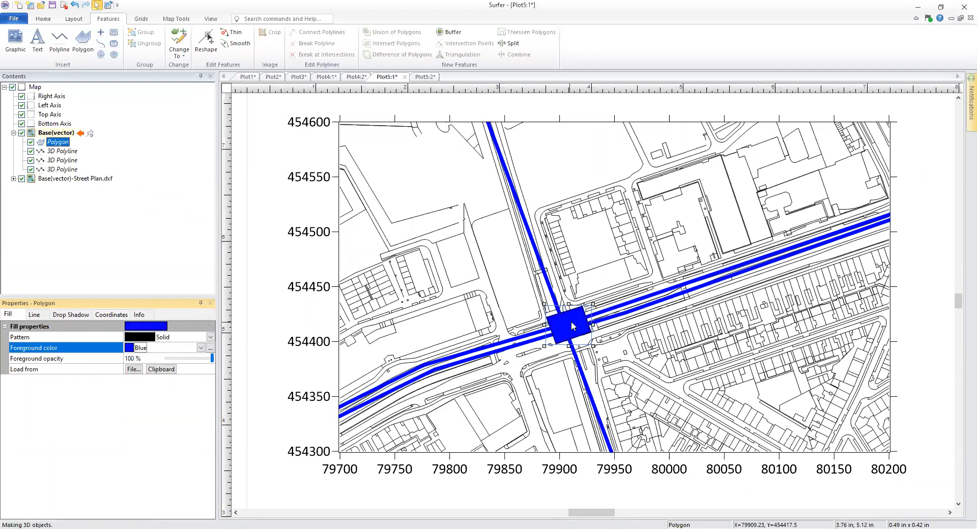
# Step: Convert the intersection polygon to a 3D polygon and set the Z coordinate of its four vertices to -10
pyautogui.click(185, 55)
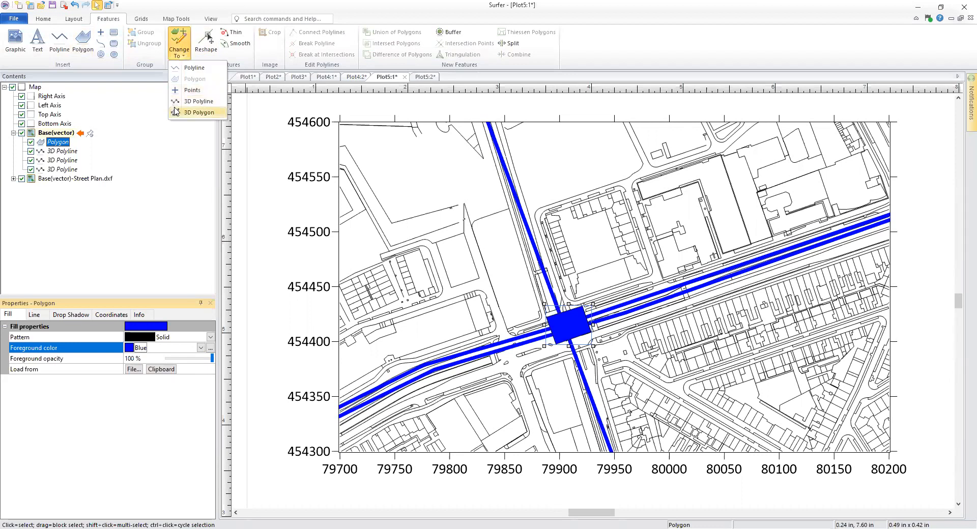
pyautogui.click(199, 113)
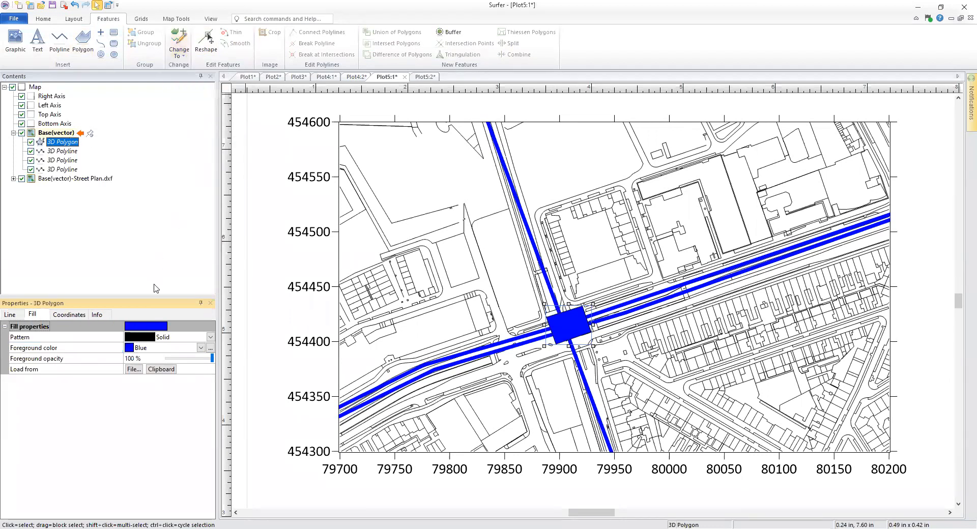
pyautogui.click(74, 315)
pyautogui.click(151, 338)
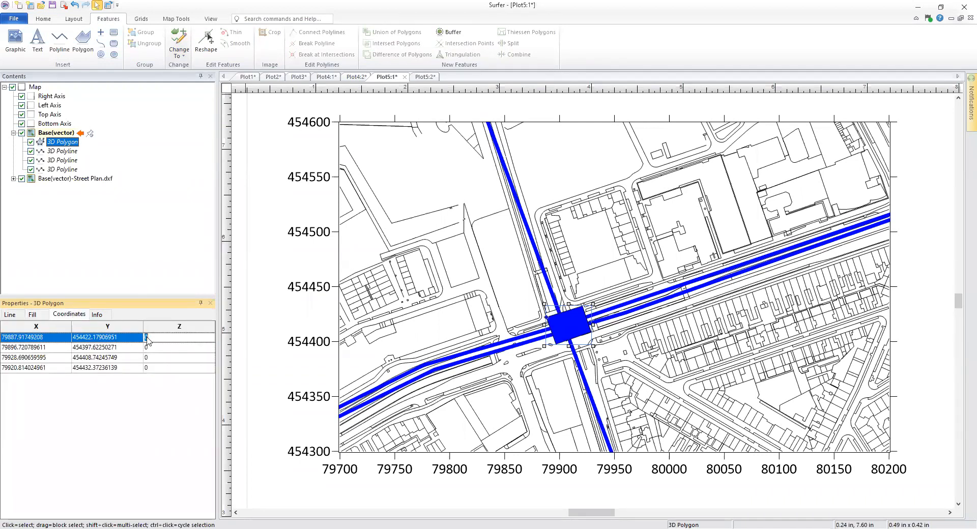
pyautogui.write('-')
pyautogui.click(154, 348)
pyautogui.write('-')
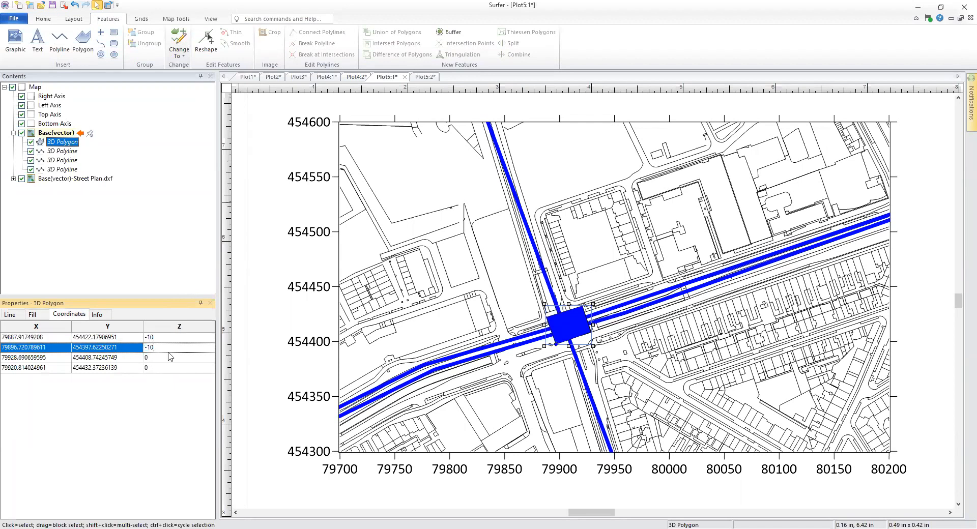
pyautogui.press('Return')
pyautogui.write('-10')
pyautogui.press('Return')
pyautogui.write('-')
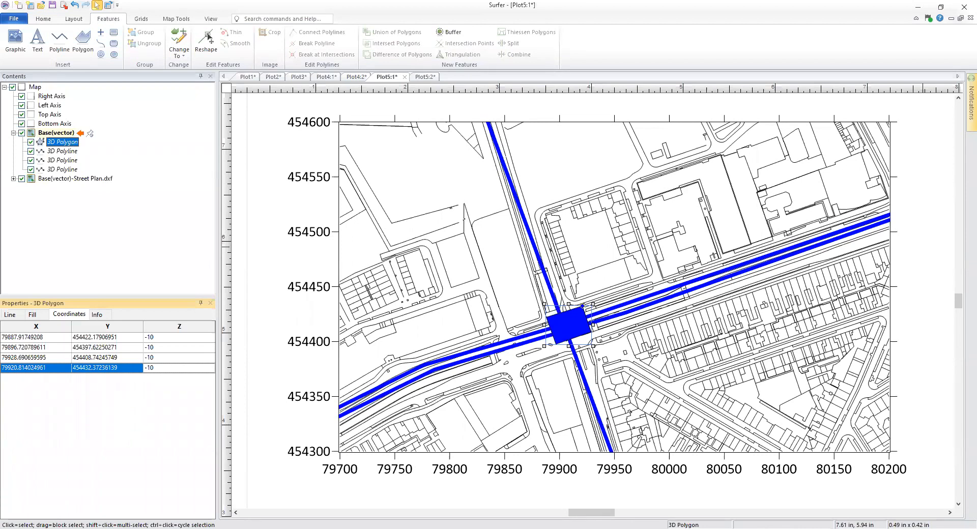
# Step: Examine the underground polylines and polygon beneath the street plan in the 3D view from the side, below and above
pyautogui.click(430, 79)
pyautogui.moveTo(594, 423); pyautogui.dragTo(580, 341)
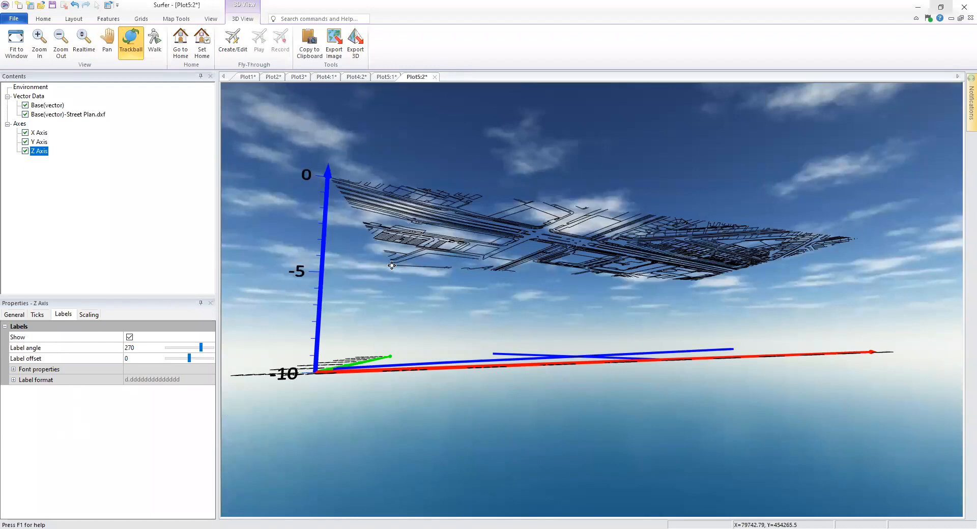
pyautogui.moveTo(442, 260); pyautogui.dragTo(312, 166)
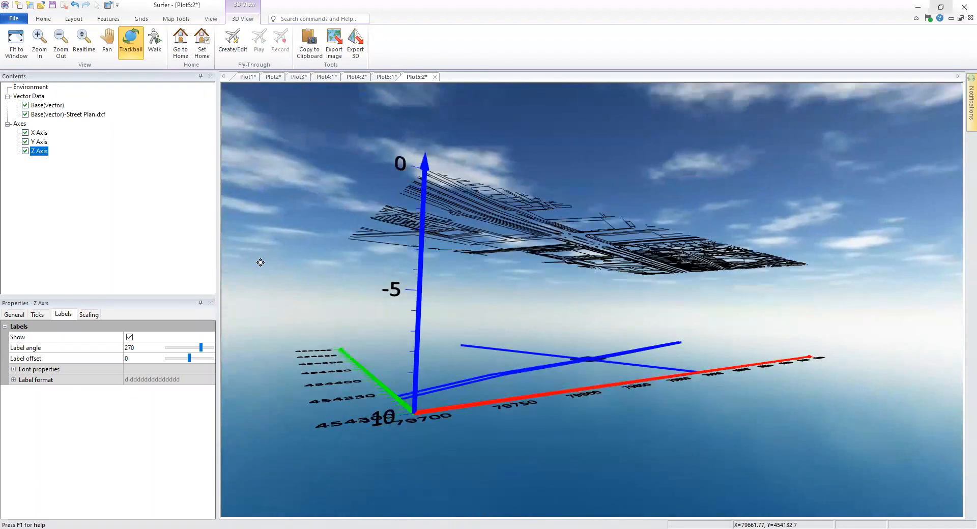
pyautogui.moveTo(731, 326); pyautogui.dragTo(428, 410)
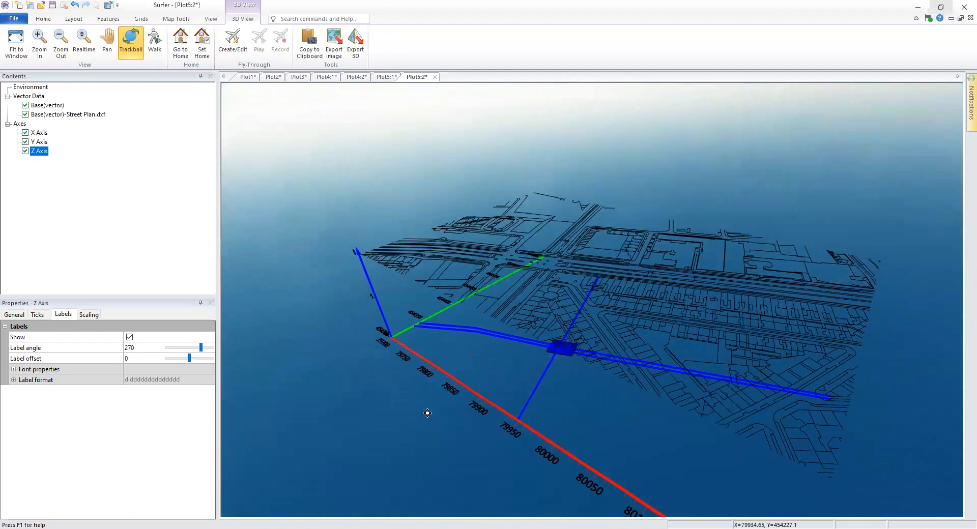
pyautogui.moveTo(669, 413); pyautogui.dragTo(568, 463)
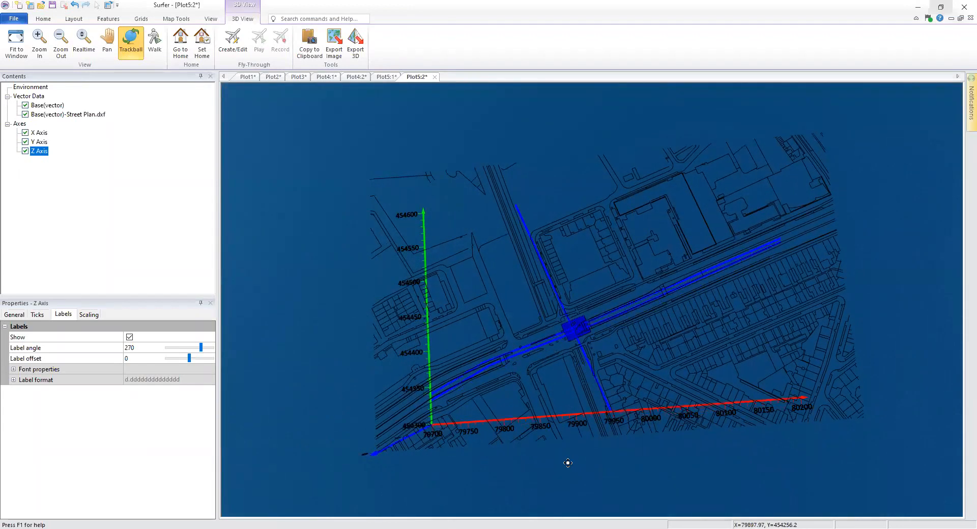
pyautogui.moveTo(482, 461); pyautogui.dragTo(600, 178)
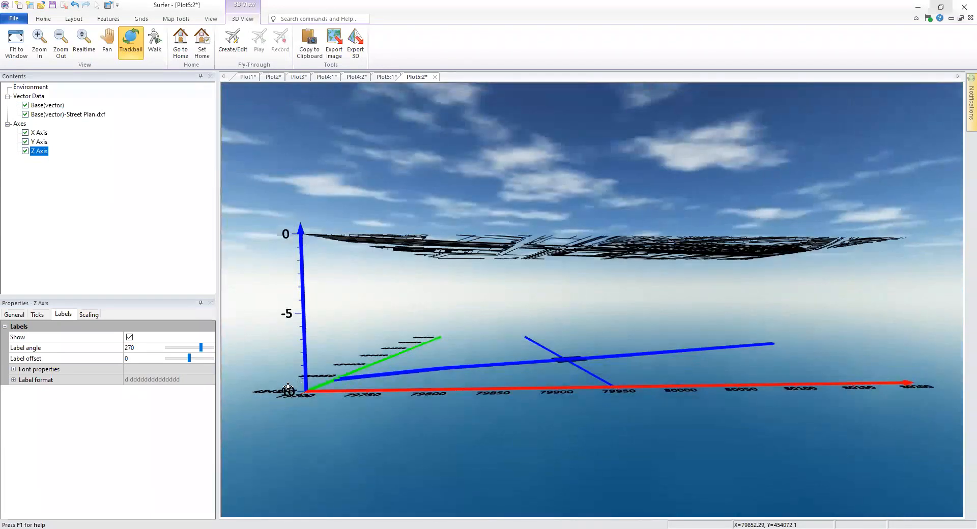
pyautogui.moveTo(616, 372); pyautogui.dragTo(626, 387)
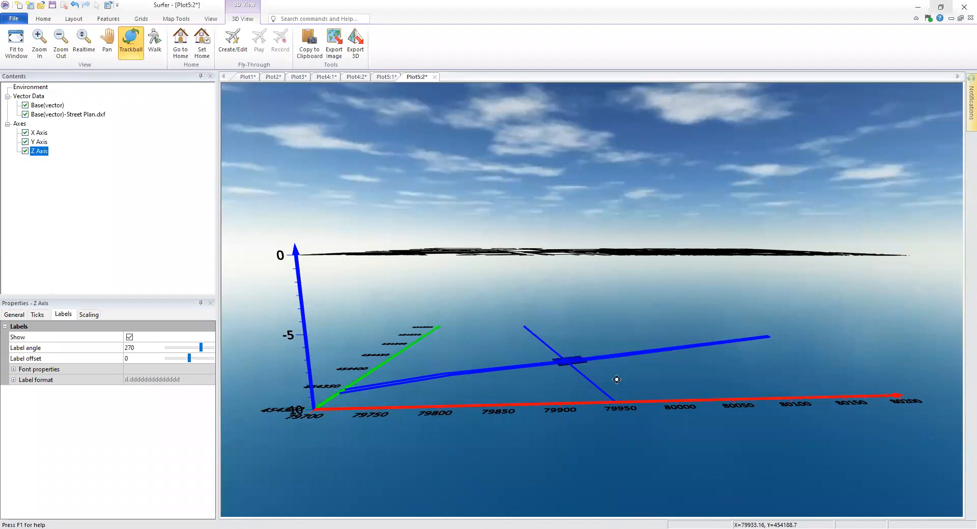
pyautogui.moveTo(701, 384); pyautogui.dragTo(604, 410)
pyautogui.moveTo(666, 369); pyautogui.dragTo(645, 393)
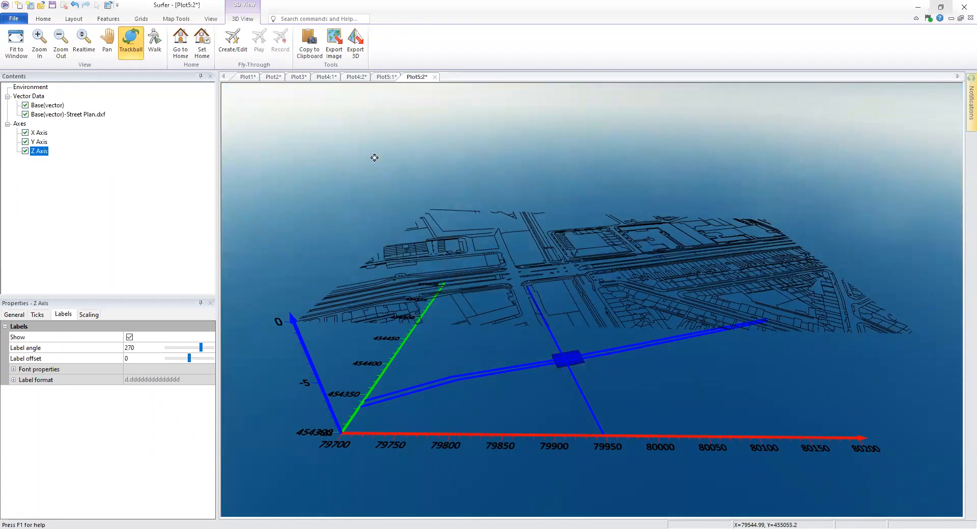
# Step: Add Soil Contamination.dat to the street plan map as a base layer, with X from Column A and Y from Column B, keeping the map limits
pyautogui.click(379, 80)
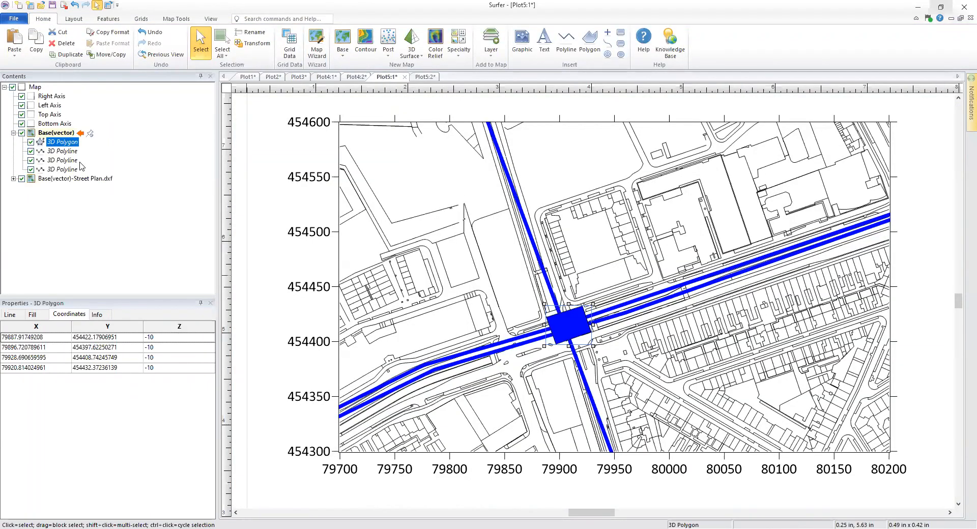
pyautogui.click(34, 88)
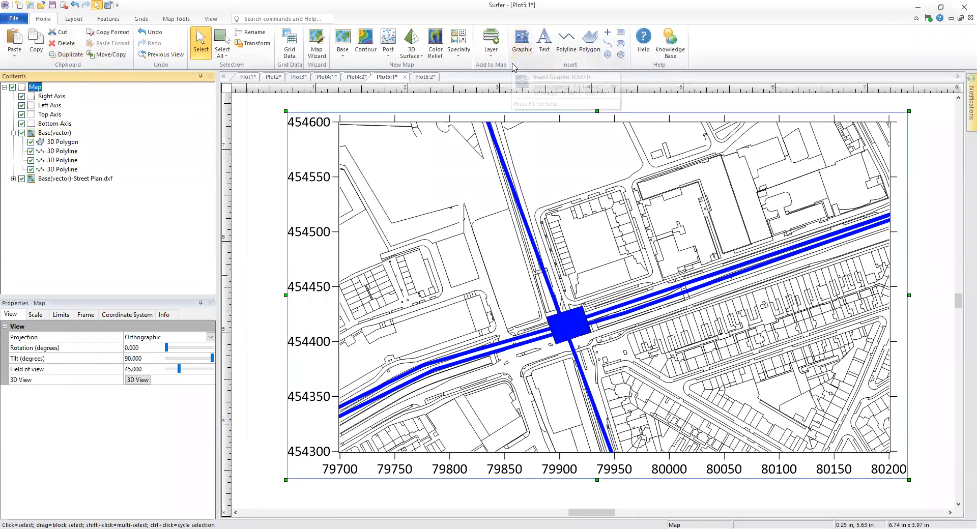
pyautogui.click(496, 60)
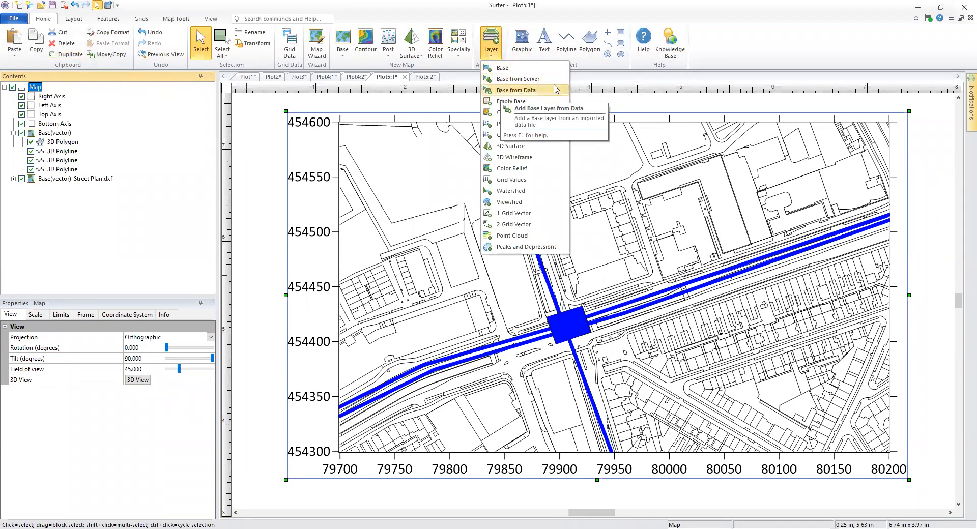
pyautogui.click(543, 92)
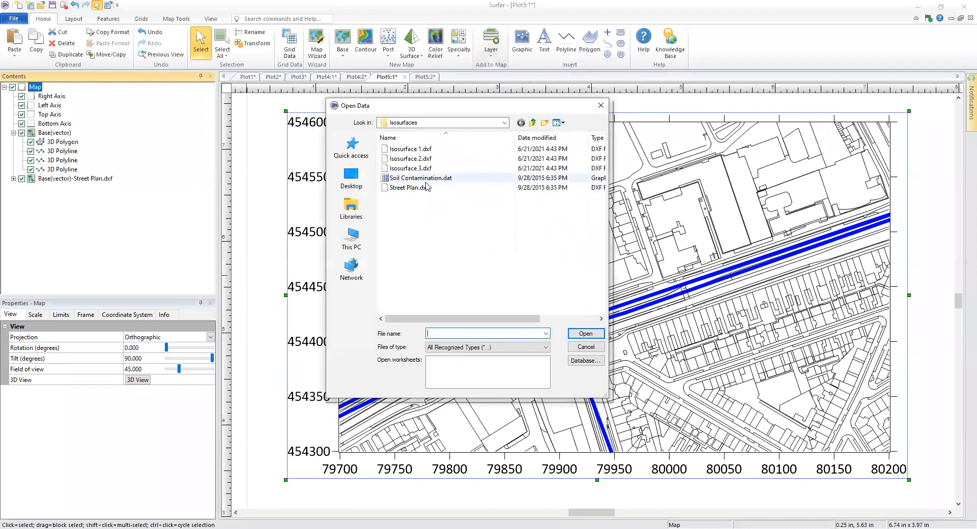
pyautogui.click(398, 178)
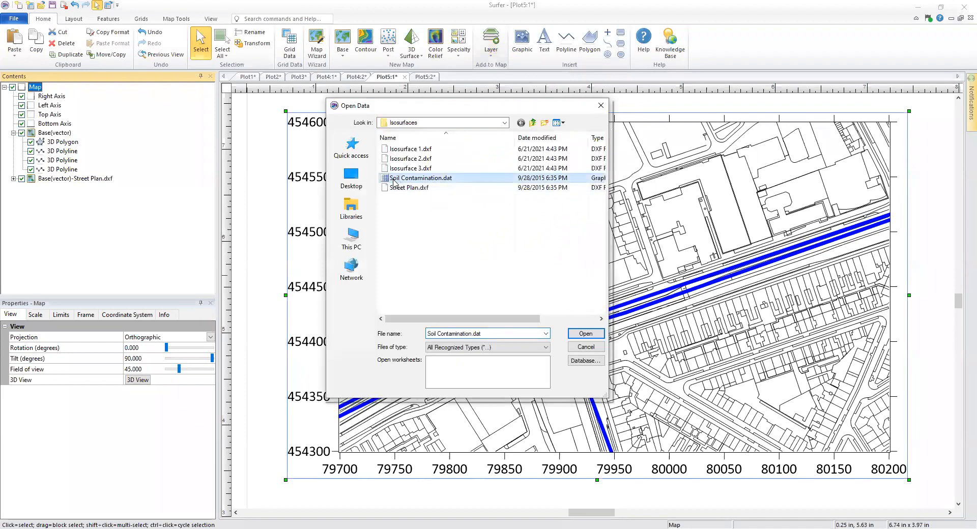
pyautogui.click(585, 334)
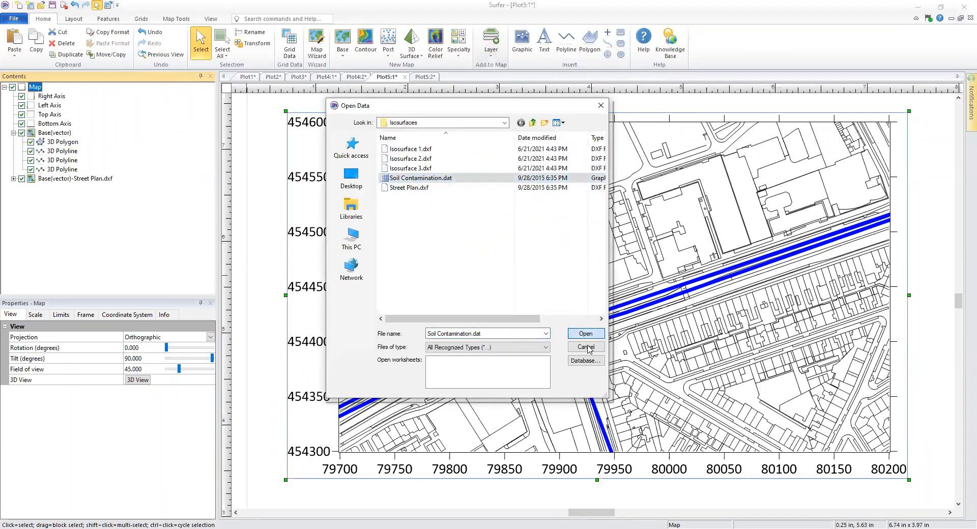
pyautogui.moveTo(515, 211); pyautogui.dragTo(445, 166)
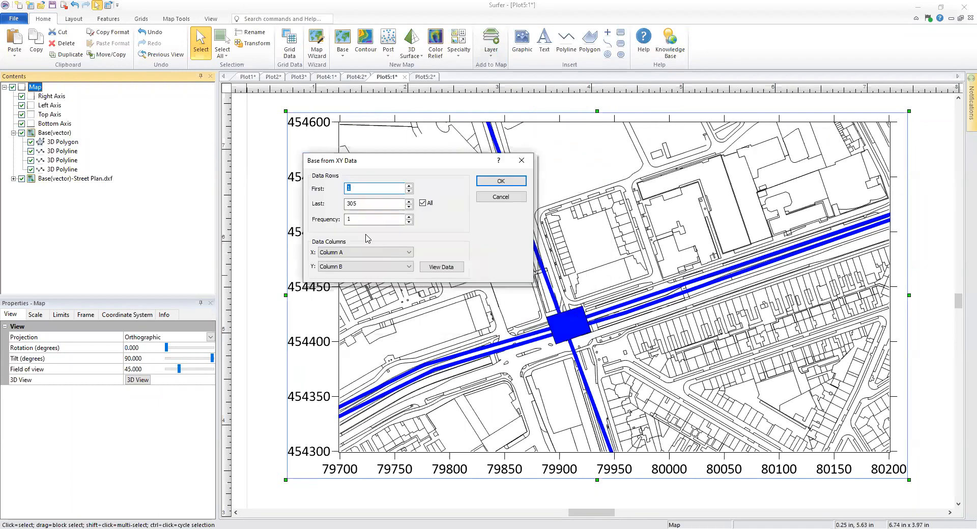
pyautogui.click(517, 183)
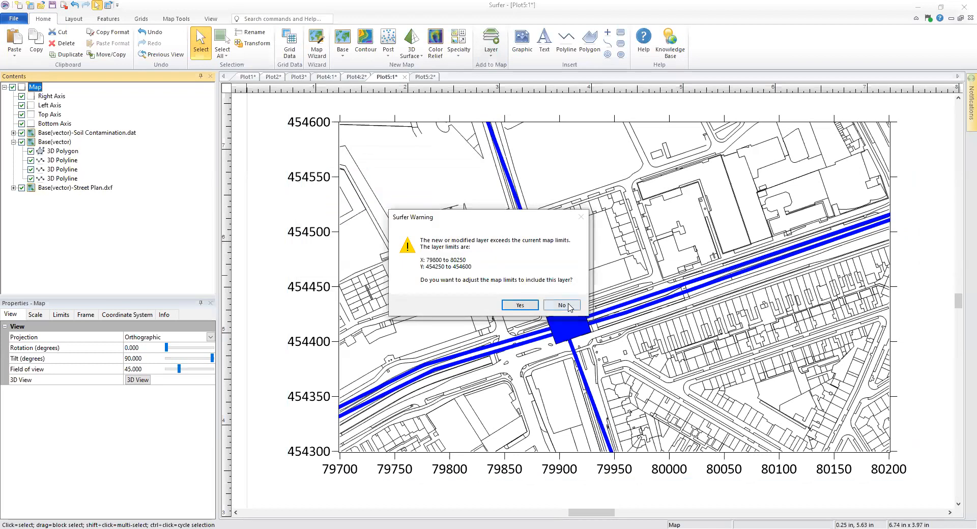
pyautogui.click(562, 305)
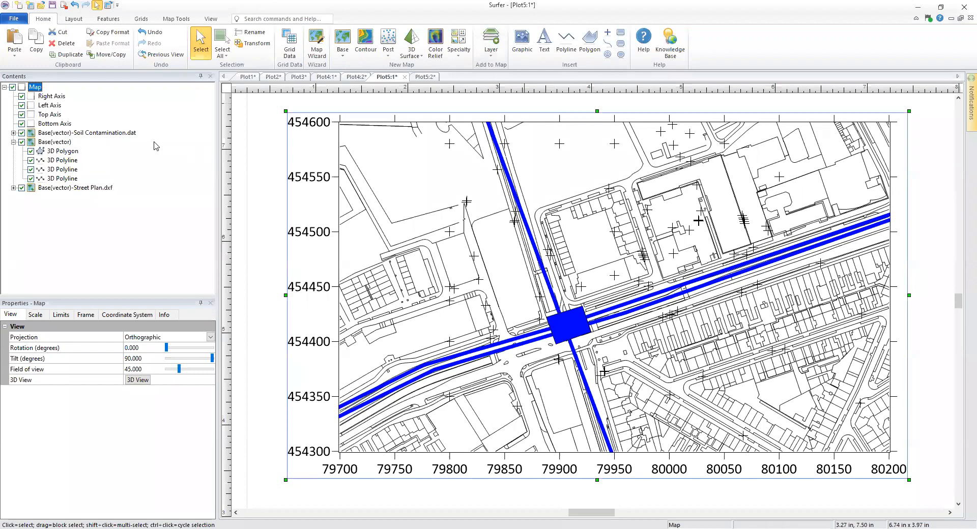
# Step: Change the Soil Contamination layer's symbol to the filled circle (Symbol 12) with a Yellow fill color
pyautogui.click(122, 133)
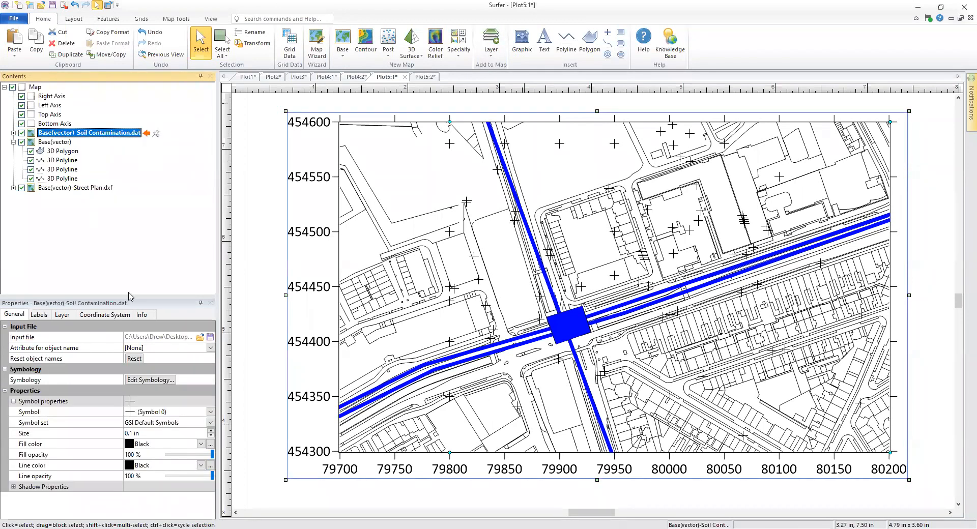
pyautogui.click(135, 416)
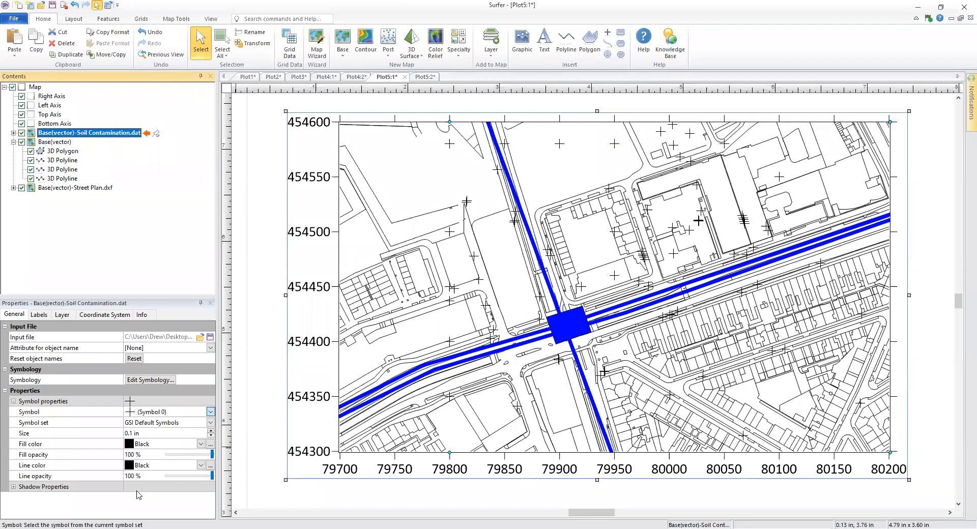
pyautogui.click(133, 439)
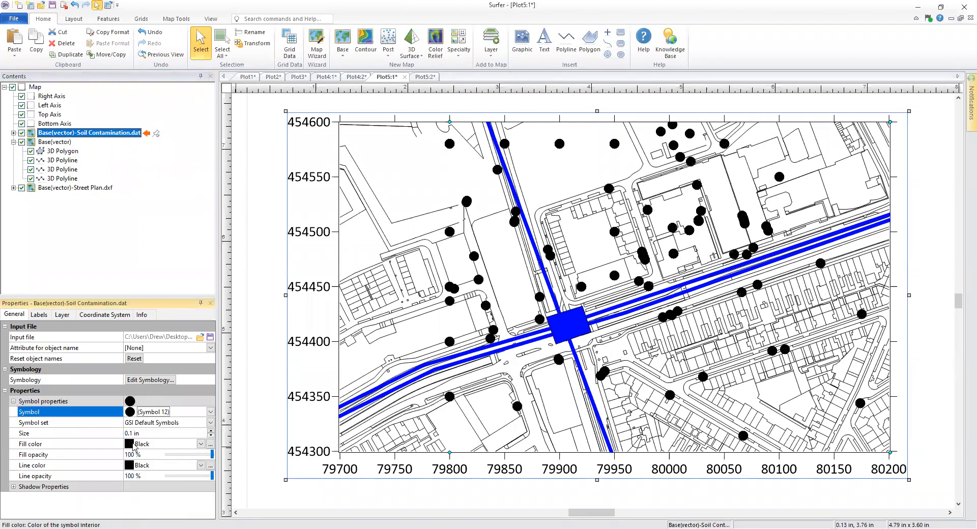
pyautogui.click(143, 444)
pyautogui.click(176, 458)
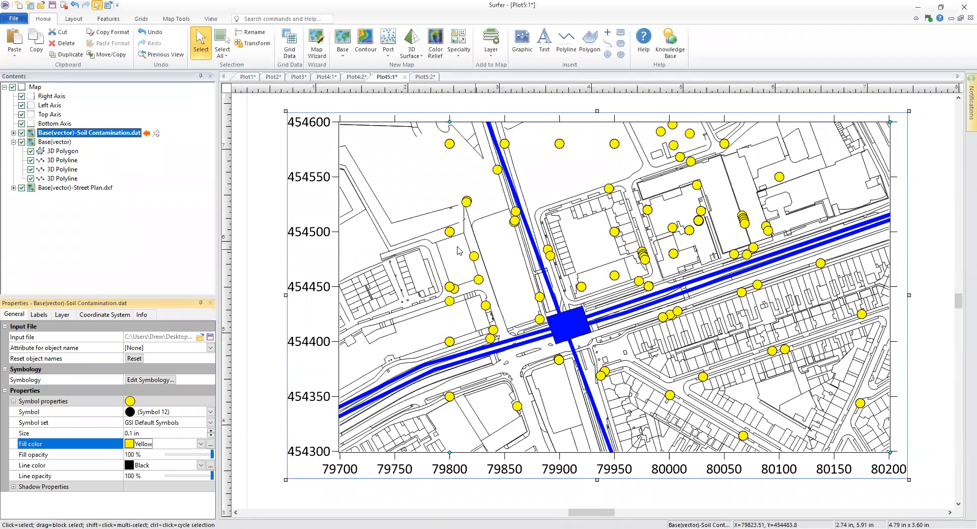
# Step: In the 3D view, set the Soil Contamination layer's Z coordinates to Column C and examine the points beneath the street plan
pyautogui.click(426, 77)
pyautogui.moveTo(610, 423); pyautogui.dragTo(712, 399)
pyautogui.moveTo(608, 342); pyautogui.dragTo(540, 381)
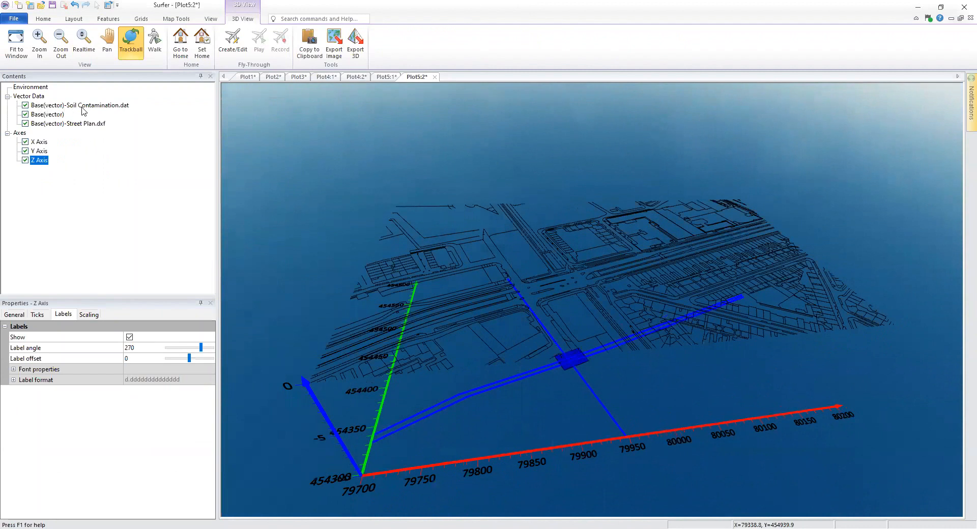
pyautogui.click(114, 106)
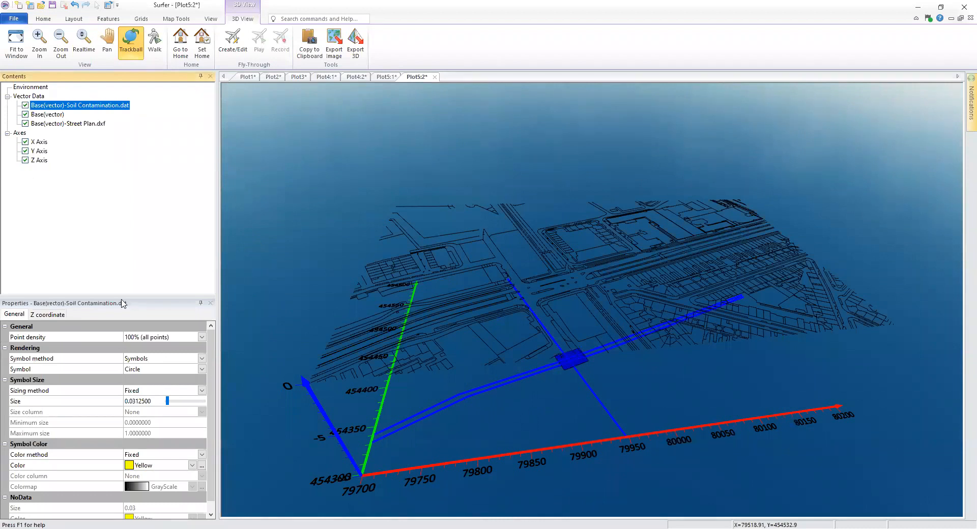
pyautogui.click(53, 321)
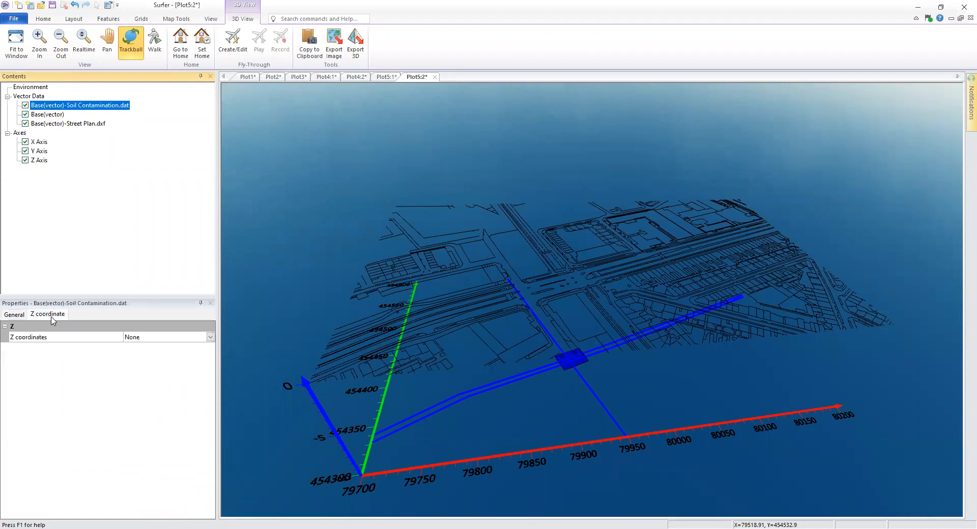
pyautogui.click(37, 336)
pyautogui.click(147, 336)
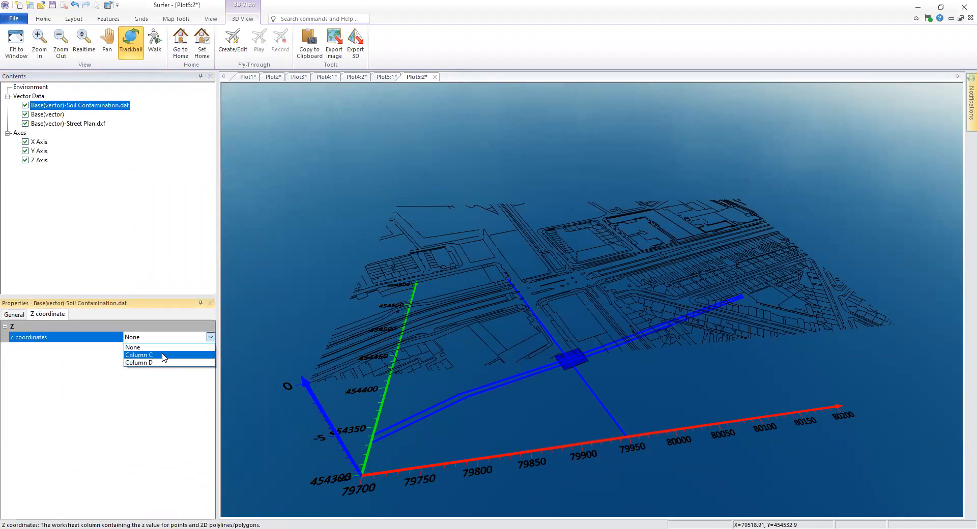
pyautogui.click(164, 357)
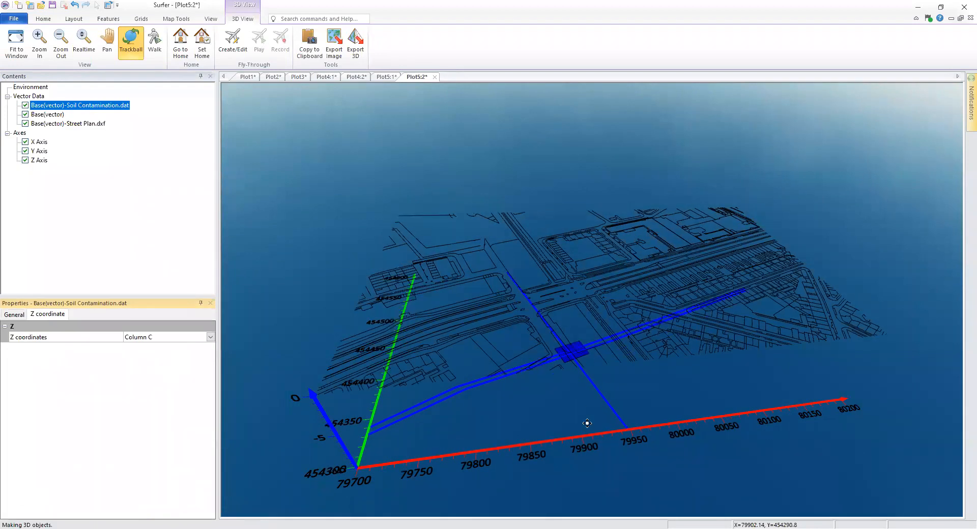
pyautogui.moveTo(576, 413); pyautogui.dragTo(431, 327)
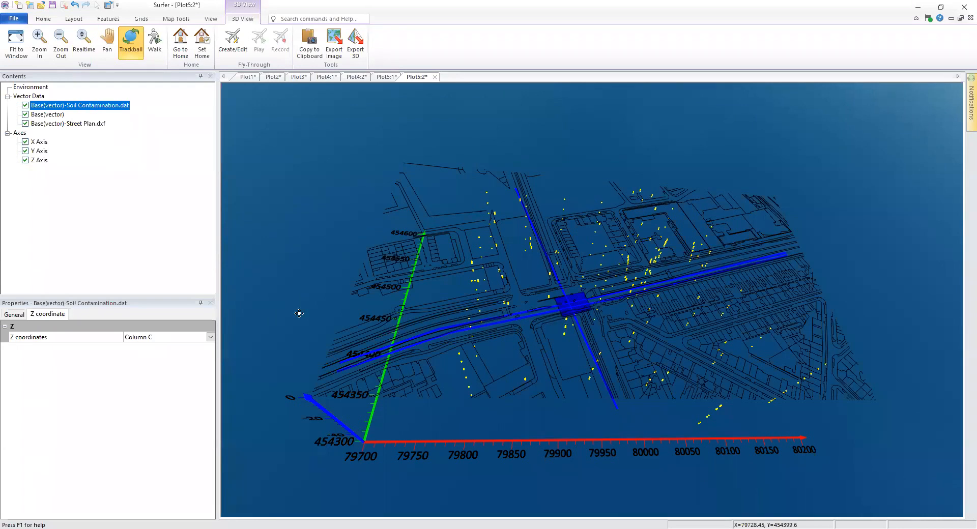
pyautogui.moveTo(489, 312); pyautogui.dragTo(476, 314)
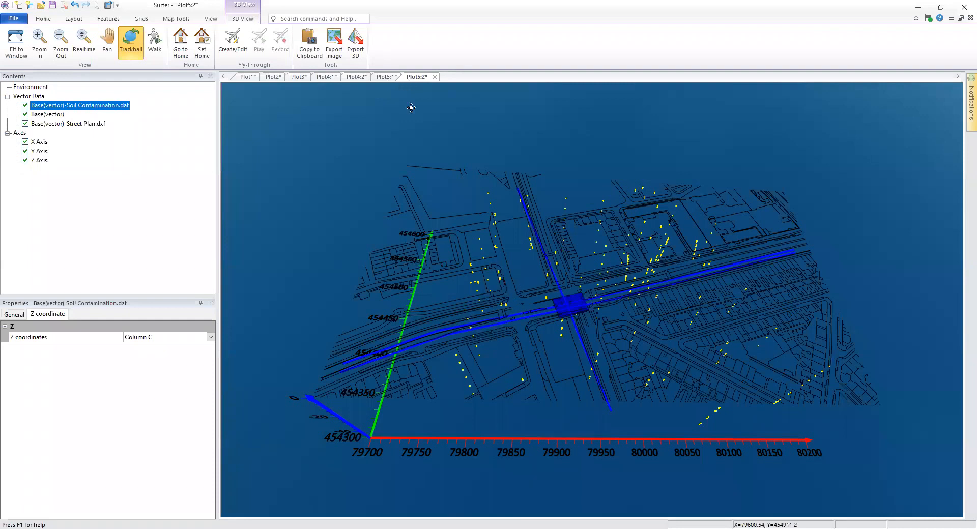
pyautogui.moveTo(606, 295); pyautogui.dragTo(562, 285)
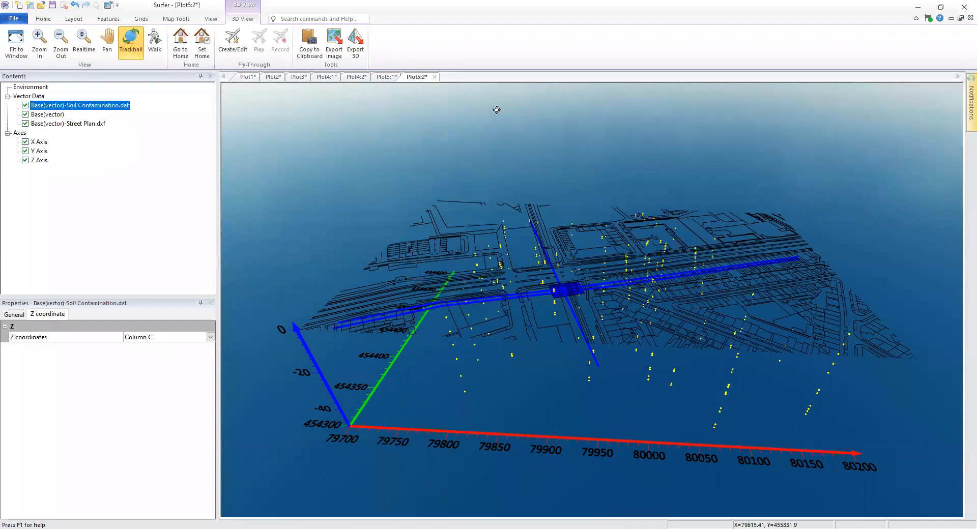
# Step: Add Isosurface 1.dxf, Isosurface 2.dxf and Isosurface 3.dxf to the street plan map as base layers with the default import options
pyautogui.click(386, 79)
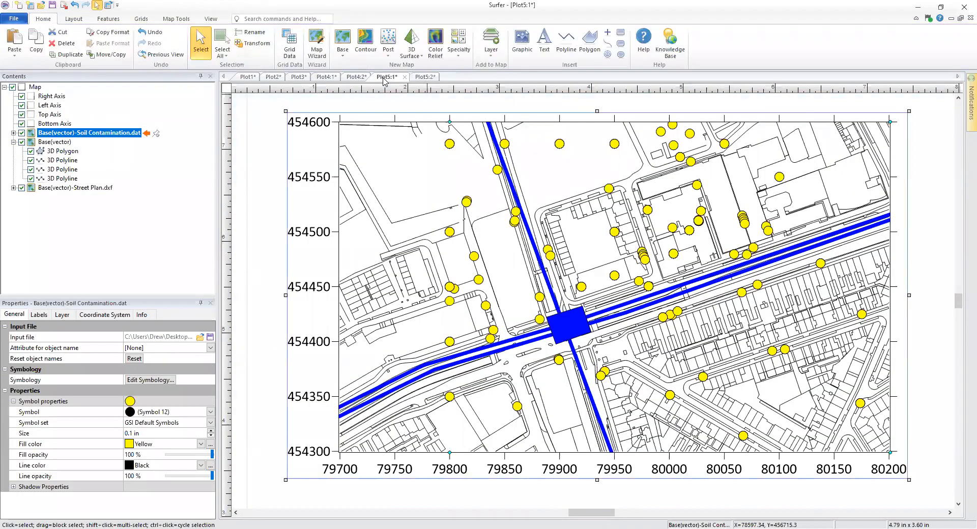
pyautogui.click(35, 88)
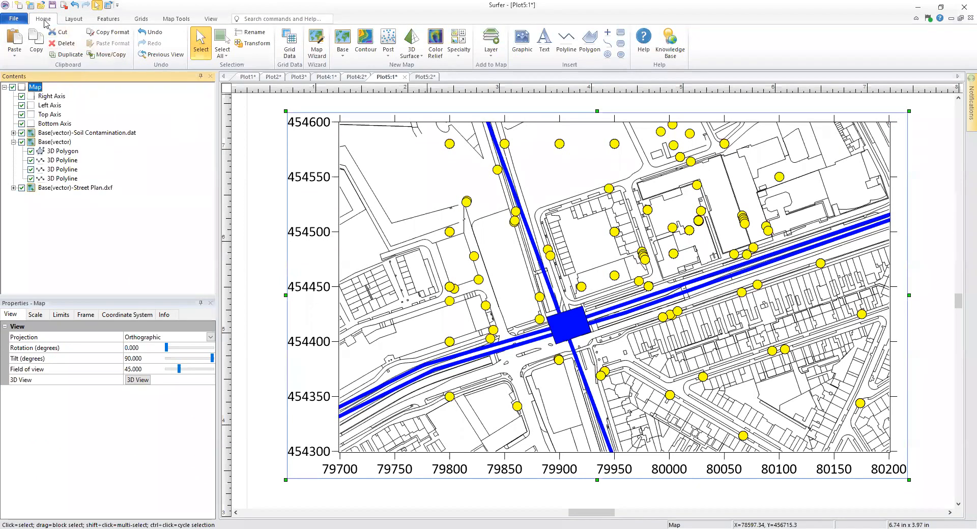
pyautogui.click(493, 55)
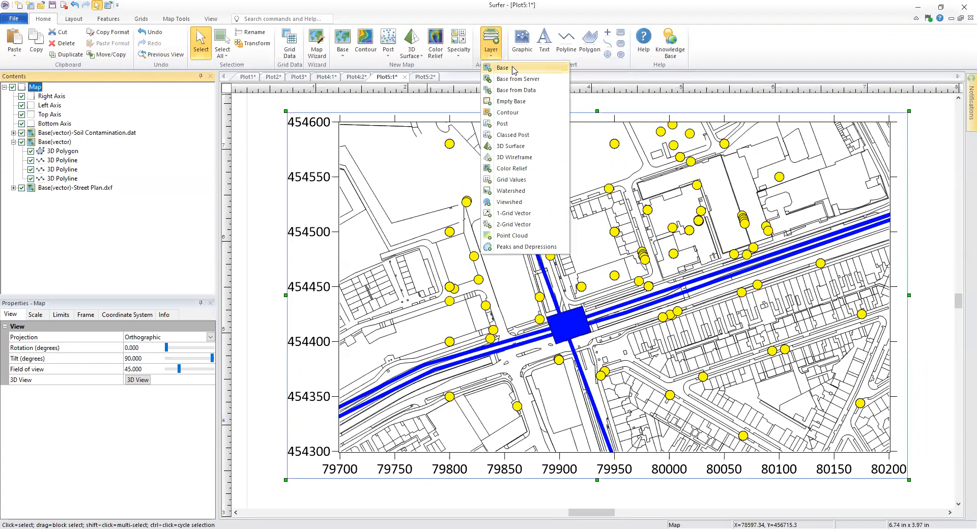
pyautogui.click(553, 71)
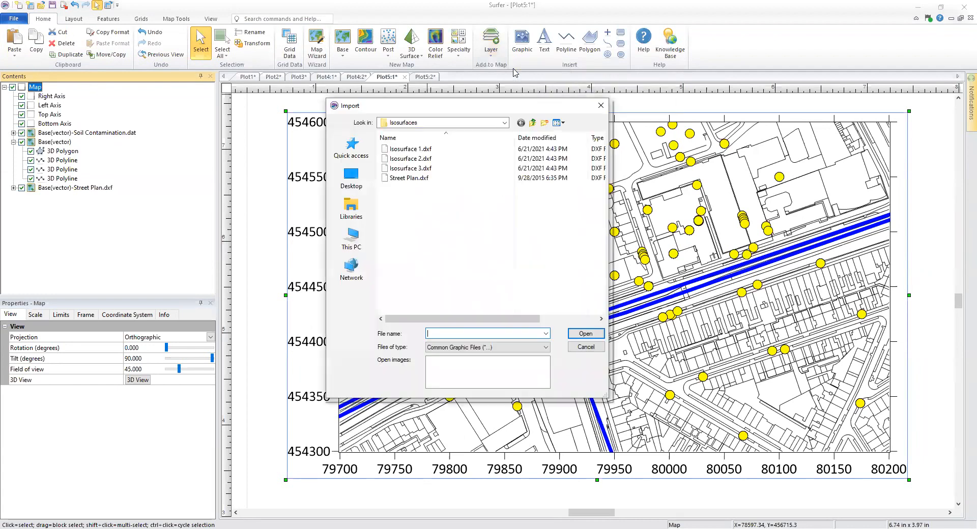
pyautogui.click(423, 150)
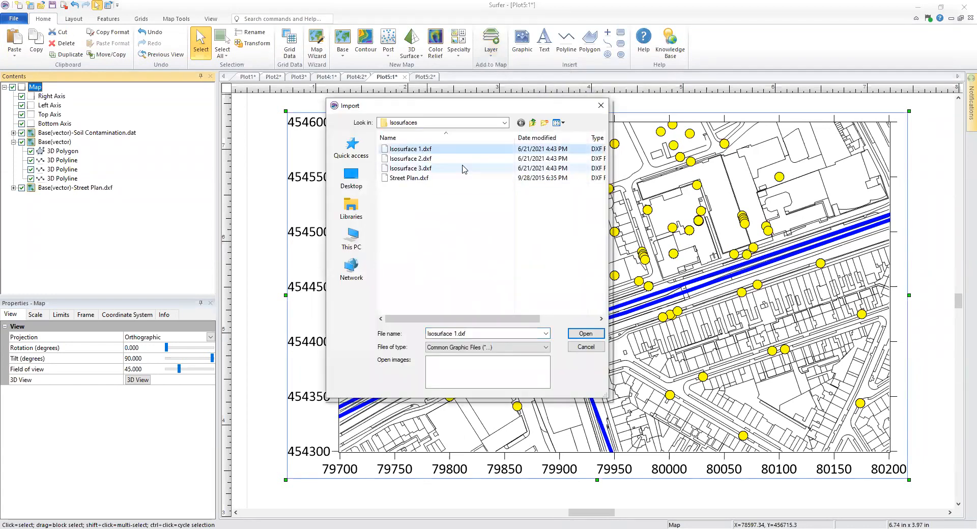
pyautogui.keyDown('shift'); pyautogui.click(442, 168); pyautogui.keyUp('shift')
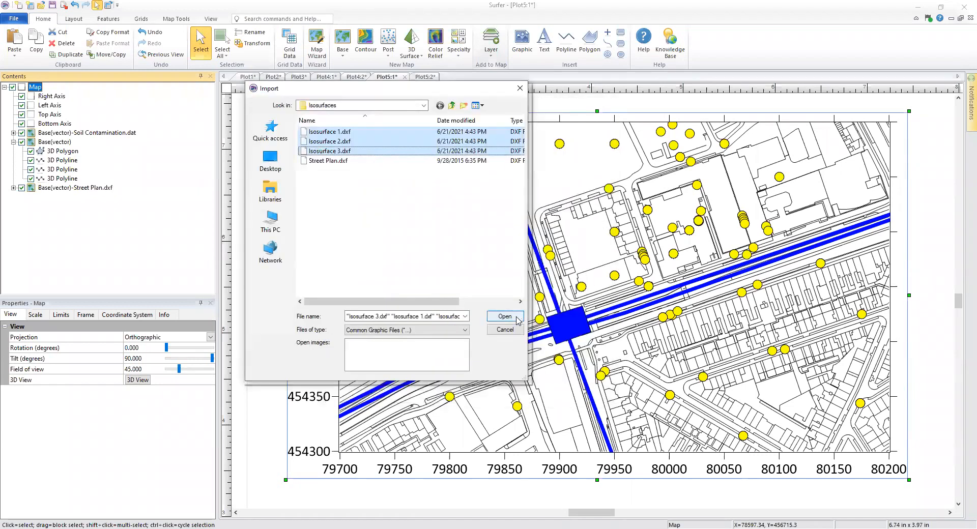
pyautogui.click(517, 319)
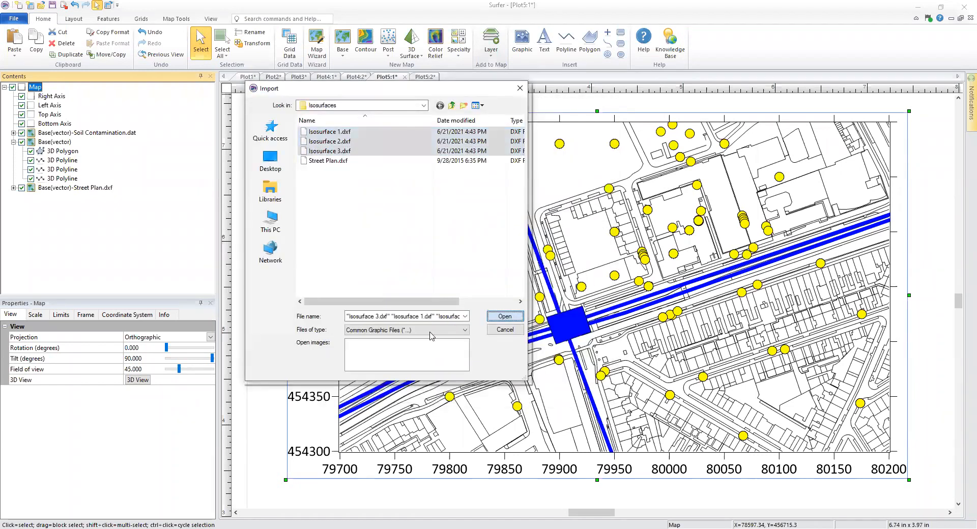
pyautogui.click(564, 288)
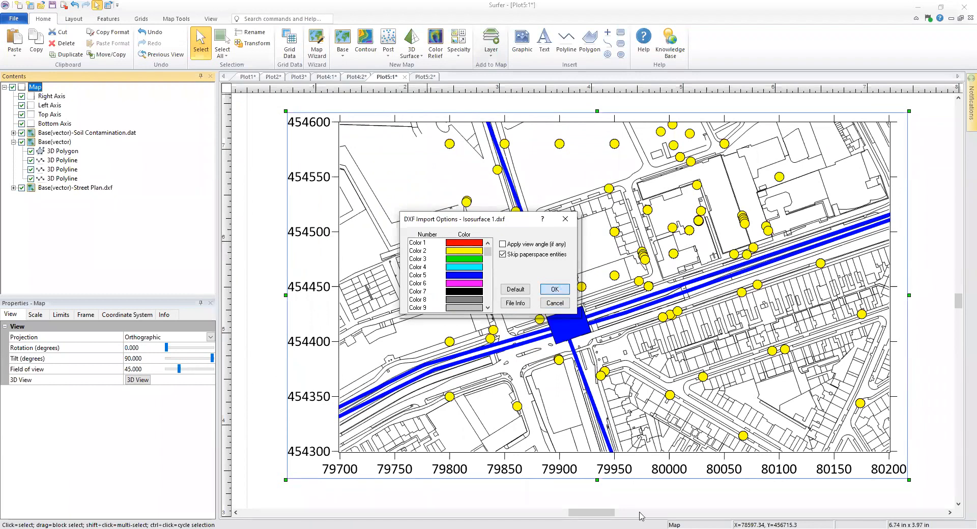
pyautogui.press('Return')
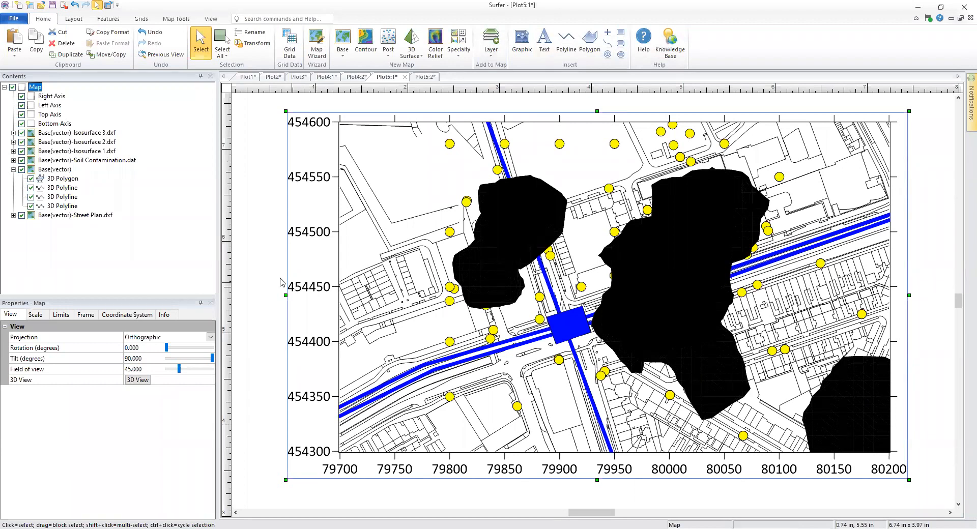
# Step: Hide the isosurface layers to compare them on the map, showing Isosurface 2 again, and expand all three to inspect their 3D polymeshes
pyautogui.click(21, 142)
pyautogui.click(21, 151)
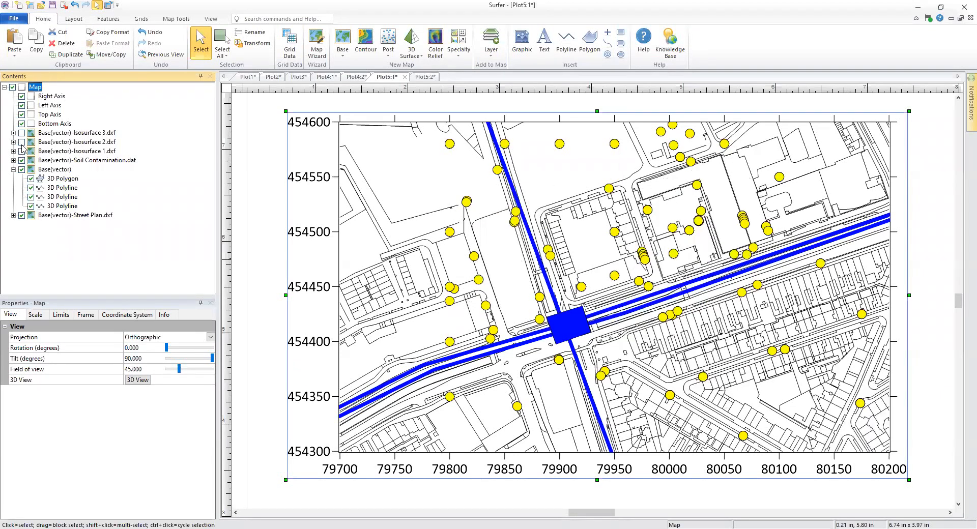
pyautogui.click(21, 143)
pyautogui.click(13, 133)
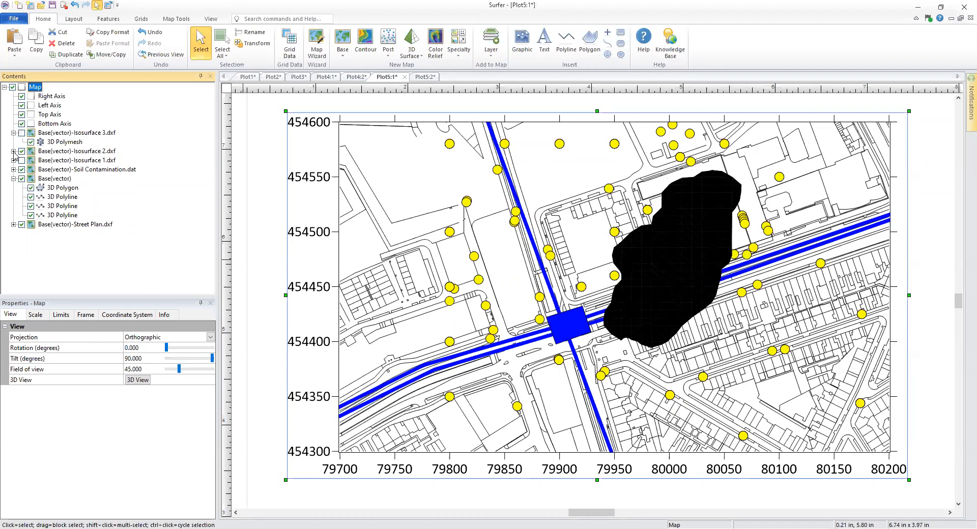
pyautogui.click(13, 151)
pyautogui.click(13, 170)
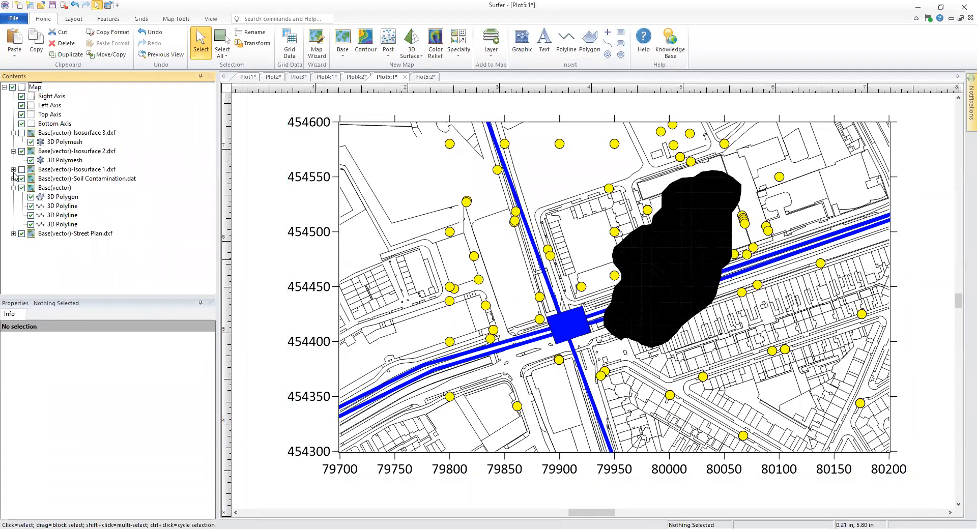
pyautogui.click(13, 170)
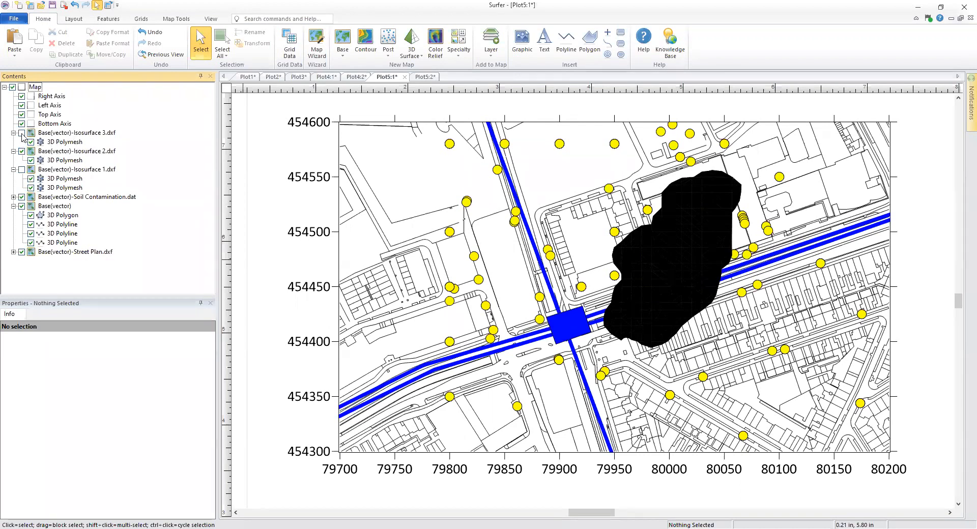
# Step: Make all three isosurface layers visible on the map and view the attributes of Isosurface 3's 3D polymesh
pyautogui.click(22, 151)
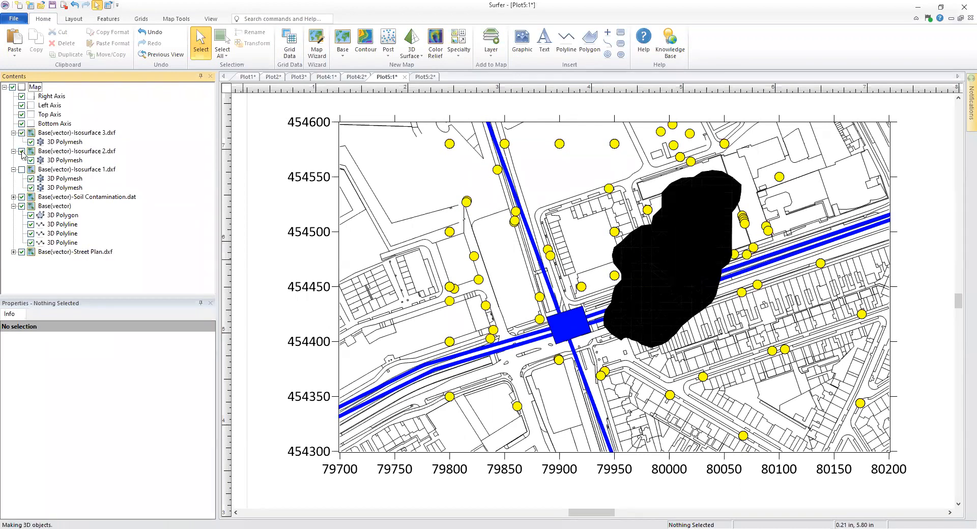
pyautogui.click(21, 170)
pyautogui.click(22, 170)
pyautogui.click(22, 170)
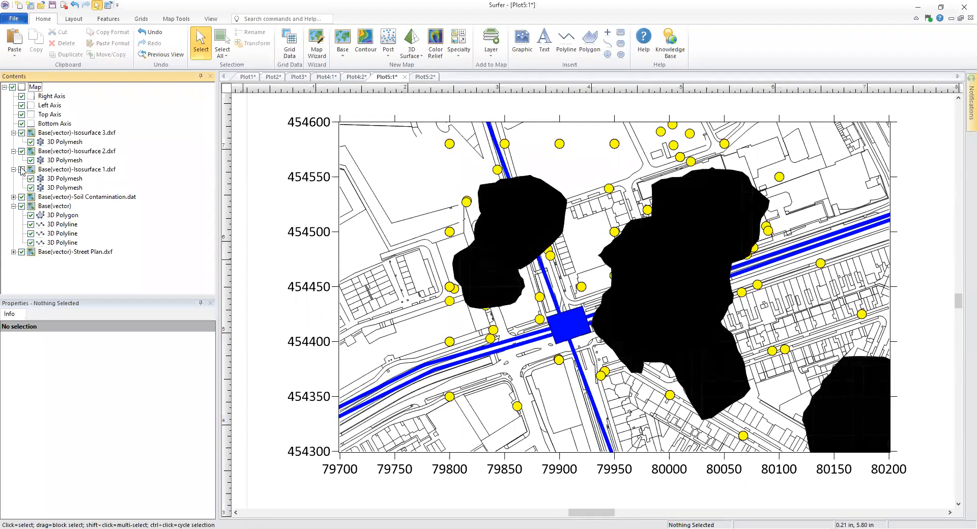
pyautogui.click(55, 142)
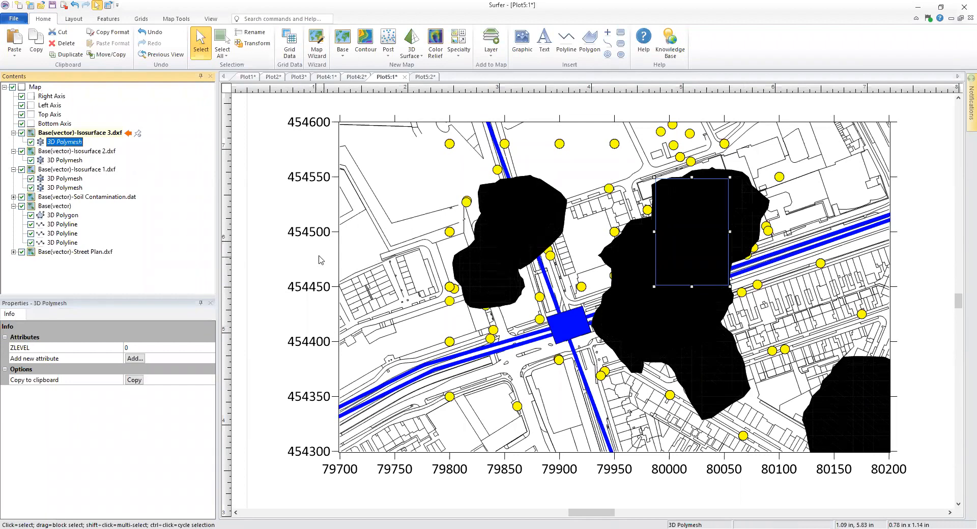
# Step: In the 3D view, hide Isosurface 1 and Isosurface 2 one after the other to examine the nested polymeshes inside
pyautogui.click(423, 77)
pyautogui.moveTo(580, 330); pyautogui.dragTo(709, 439)
pyautogui.moveTo(572, 440); pyautogui.dragTo(571, 407)
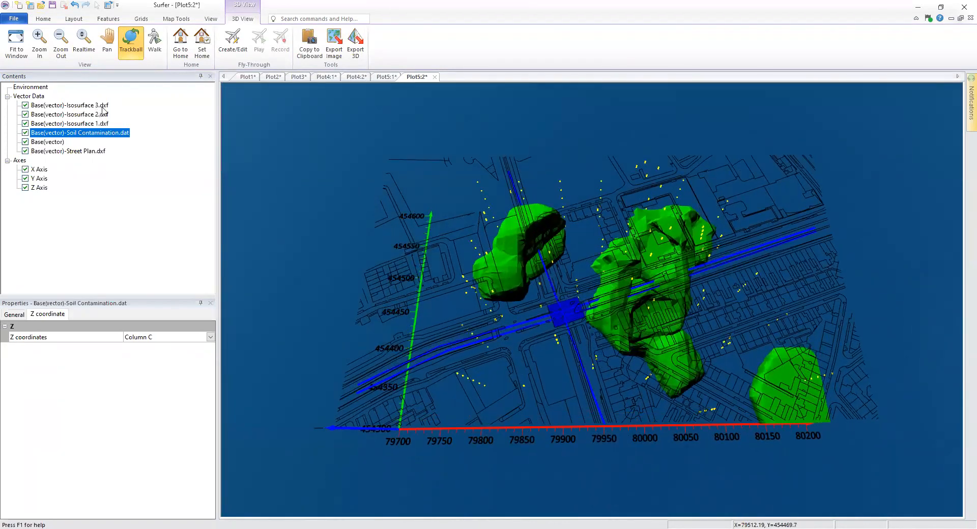
pyautogui.click(25, 124)
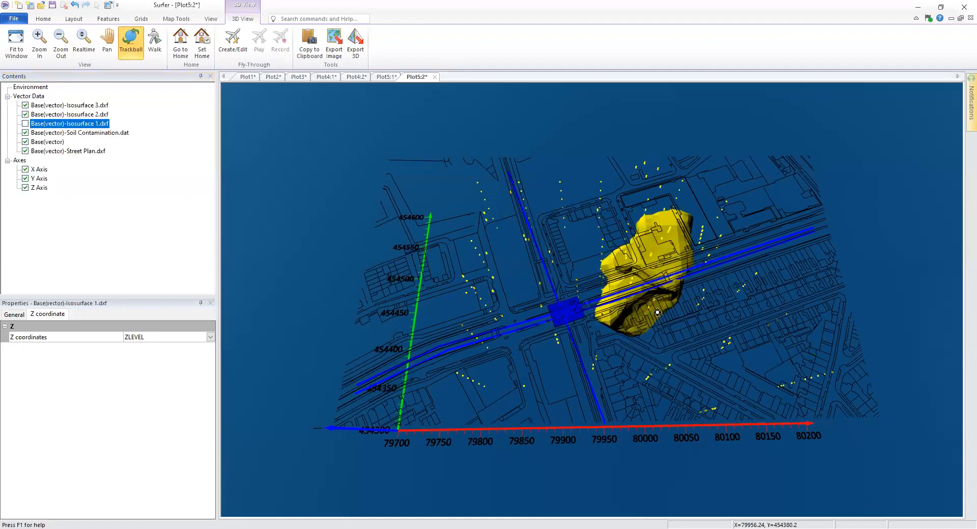
pyautogui.click(25, 115)
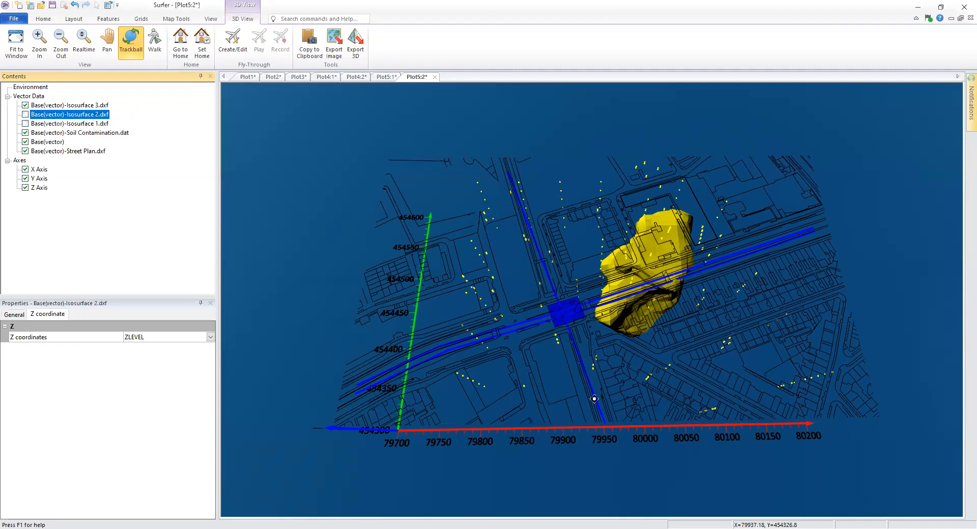
pyautogui.moveTo(608, 363); pyautogui.dragTo(619, 468)
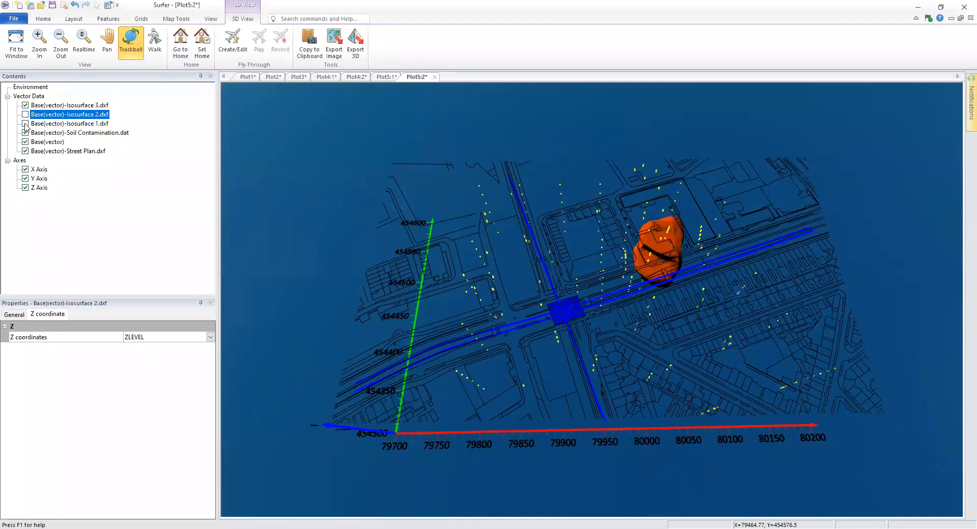
# Step: Show Isosurface 1 and Isosurface 2 again in the 3D view and examine the polymeshes beneath the street plan from several angles
pyautogui.click(25, 124)
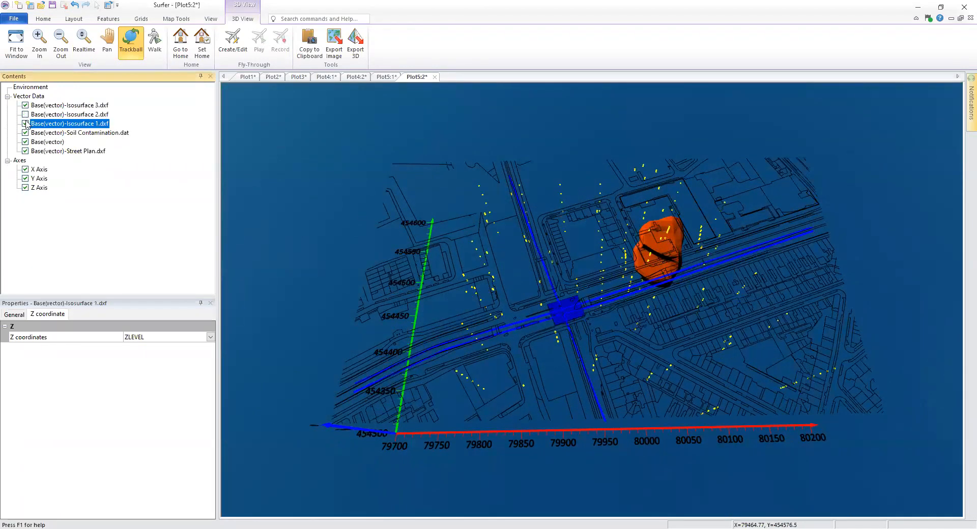
pyautogui.click(25, 114)
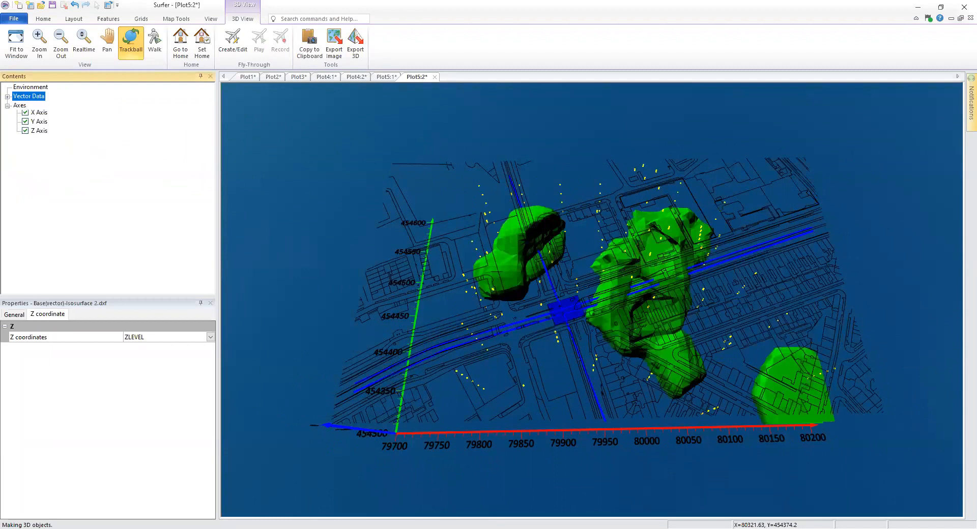
pyautogui.moveTo(601, 357)
pyautogui.mouseDown()
pyautogui.moveTo(589, 333)
pyautogui.moveTo(612, 346)
pyautogui.mouseUp()
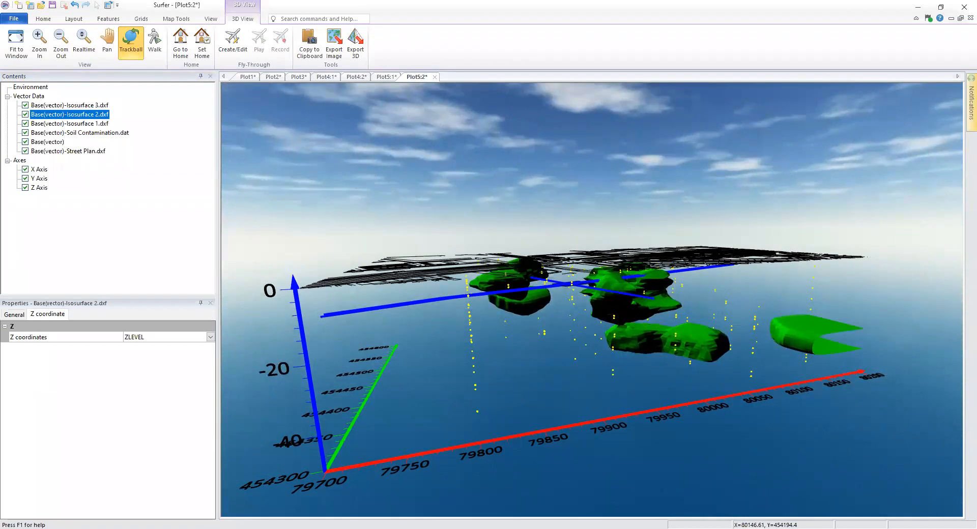
pyautogui.moveTo(730, 381); pyautogui.dragTo(725, 401)
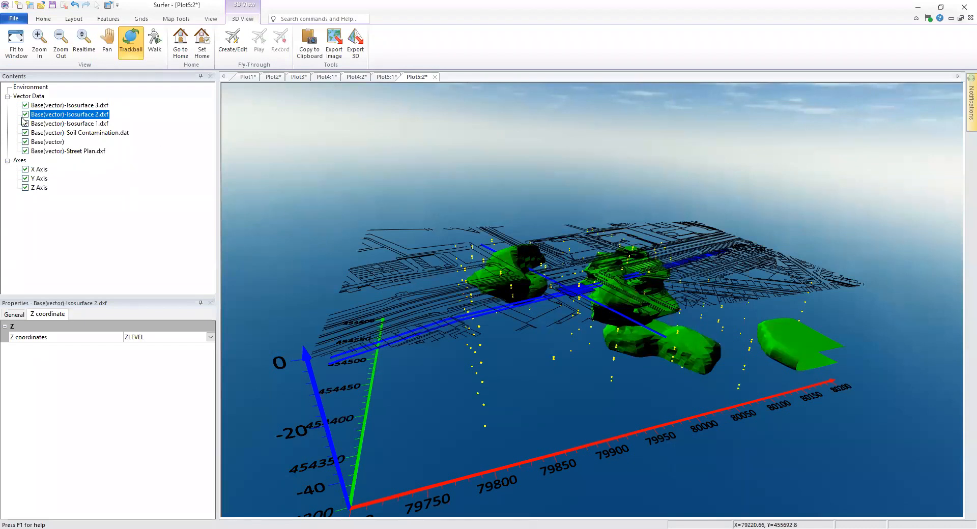
# Step: Turn on the Water reference plane in the 3D view's environment settings and inspect where it cuts the isosurfaces
pyautogui.click(37, 89)
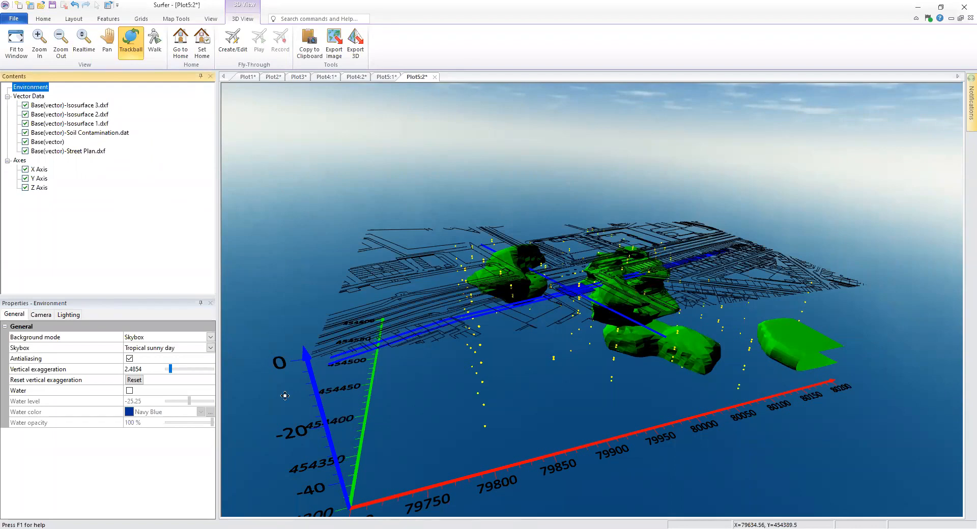
pyautogui.moveTo(504, 382); pyautogui.dragTo(659, 390)
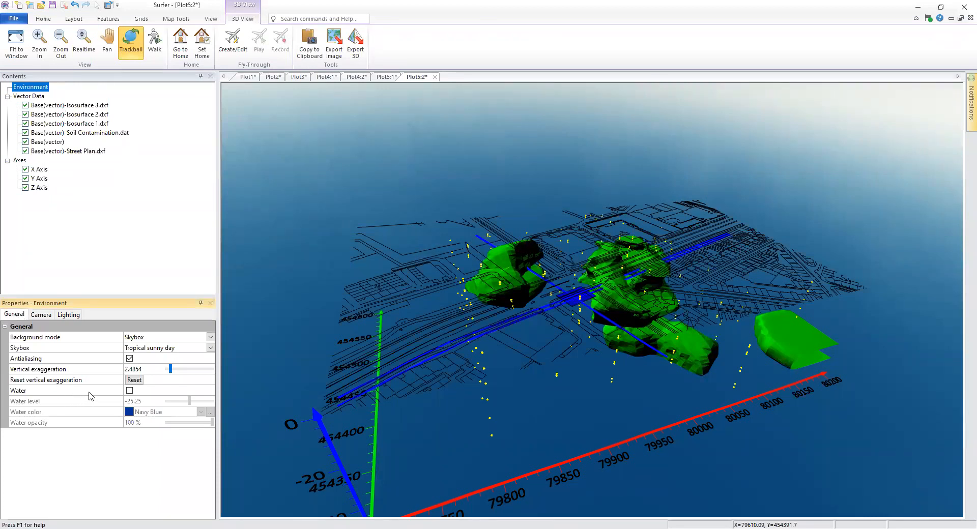
pyautogui.click(24, 393)
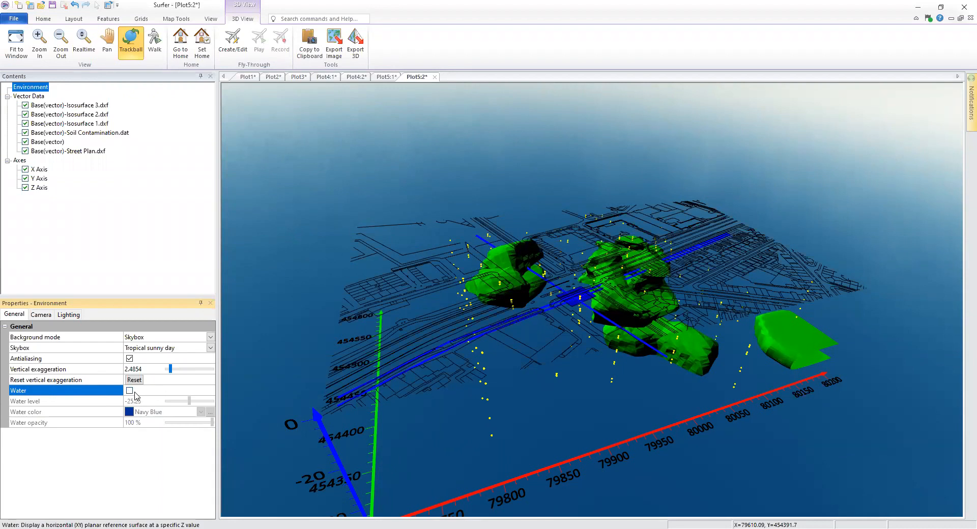
pyautogui.click(131, 393)
pyautogui.moveTo(532, 449); pyautogui.dragTo(664, 470)
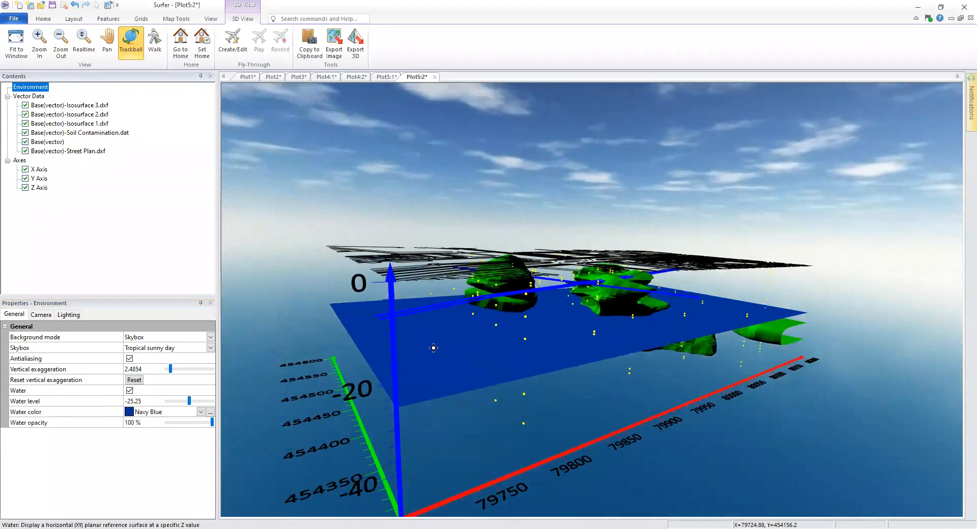
# Step: Set the water level of the reference plane to -32.5 and inspect its position among the isosurfaces
pyautogui.click(150, 403)
pyautogui.write('-32')
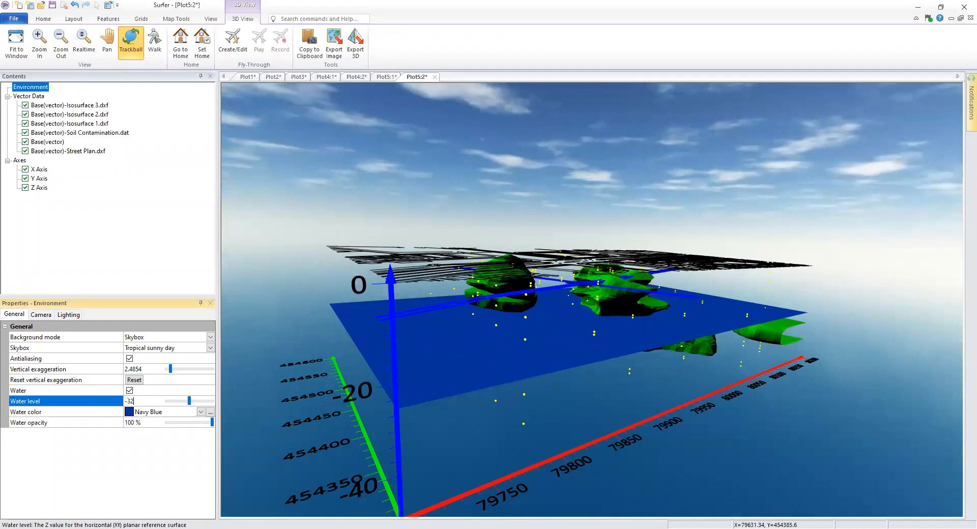
pyautogui.write('.5')
pyautogui.press('Return')
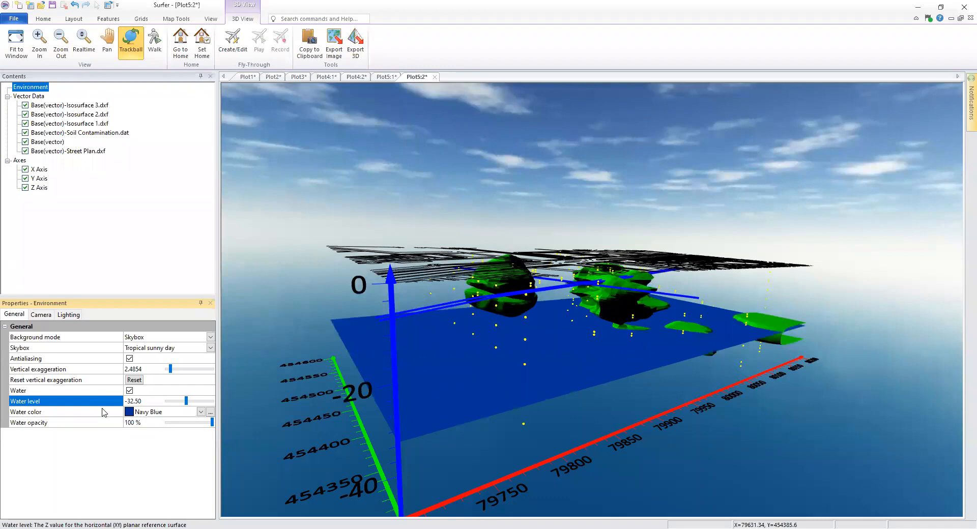
pyautogui.moveTo(600, 404)
pyautogui.mouseDown()
pyautogui.moveTo(574, 319)
pyautogui.moveTo(664, 394)
pyautogui.moveTo(666, 373)
pyautogui.moveTo(596, 389)
pyautogui.mouseUp()
# Step: Set the water opacity to 30 % and examine the isosurfaces through the transparent plane from several angles
pyautogui.click(76, 417)
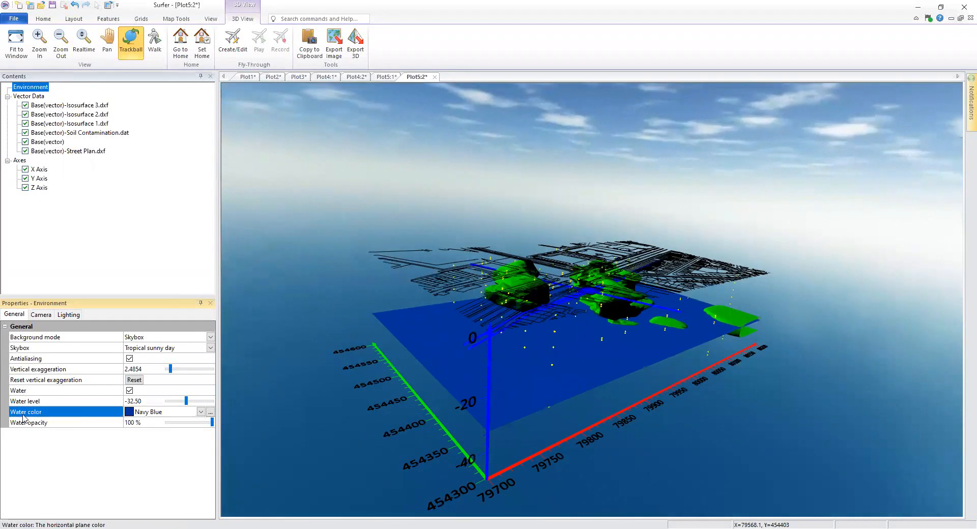
pyautogui.click(56, 426)
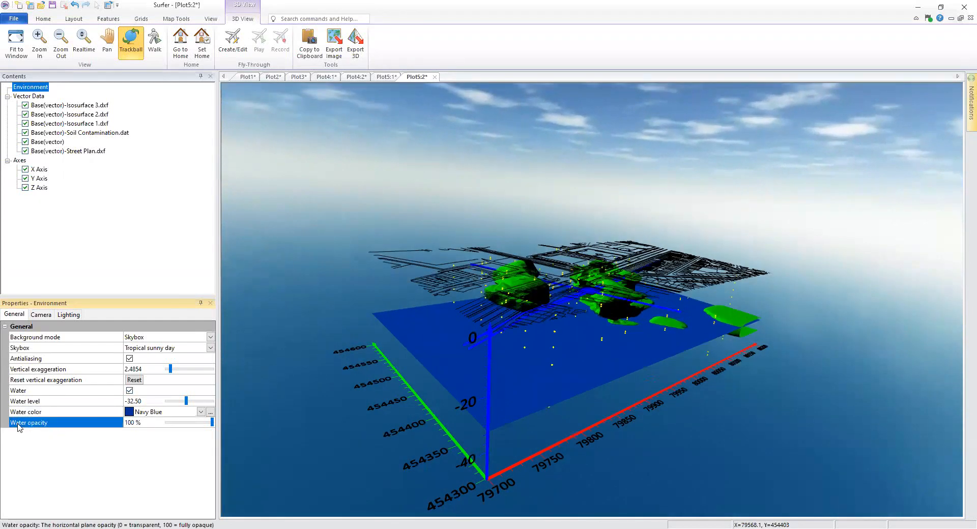
pyautogui.click(145, 425)
pyautogui.write('30')
pyautogui.press('Return')
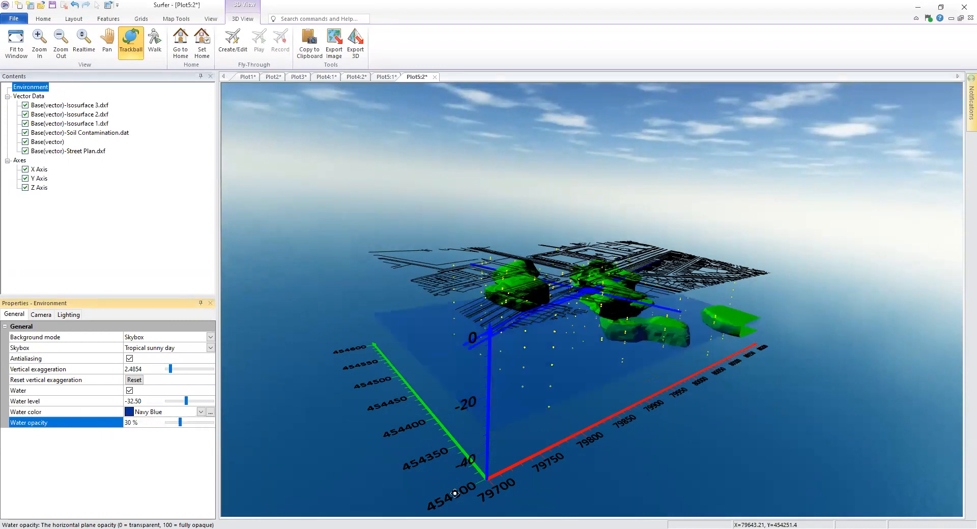
pyautogui.moveTo(599, 384); pyautogui.dragTo(857, 376)
pyautogui.moveTo(626, 412); pyautogui.dragTo(633, 389)
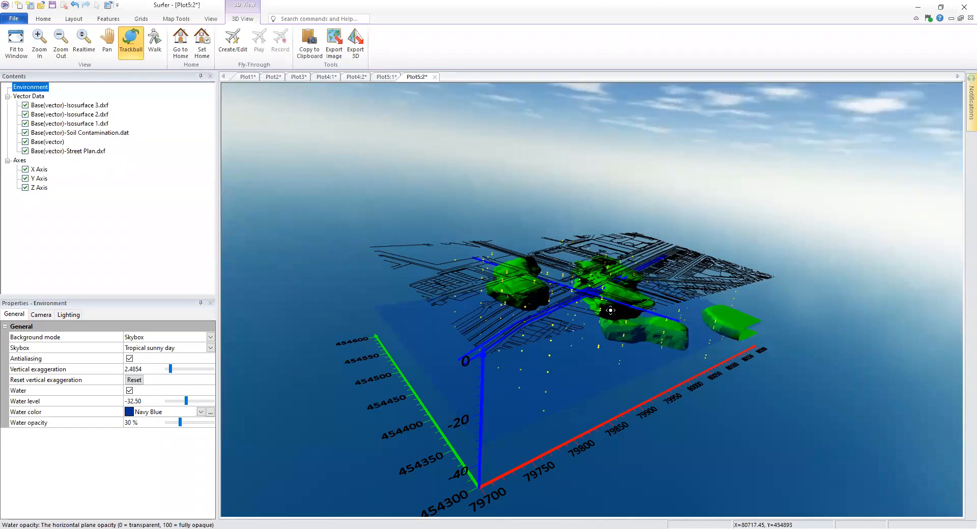
pyautogui.moveTo(559, 357); pyautogui.dragTo(619, 312)
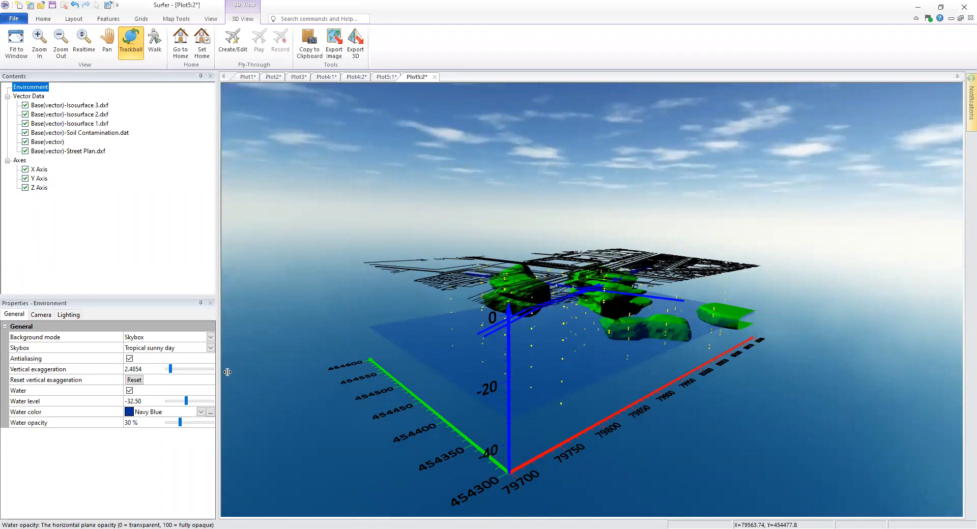
# Step: Change the 3D view's background mode from Skybox to Color and look over the whole scene
pyautogui.click(78, 338)
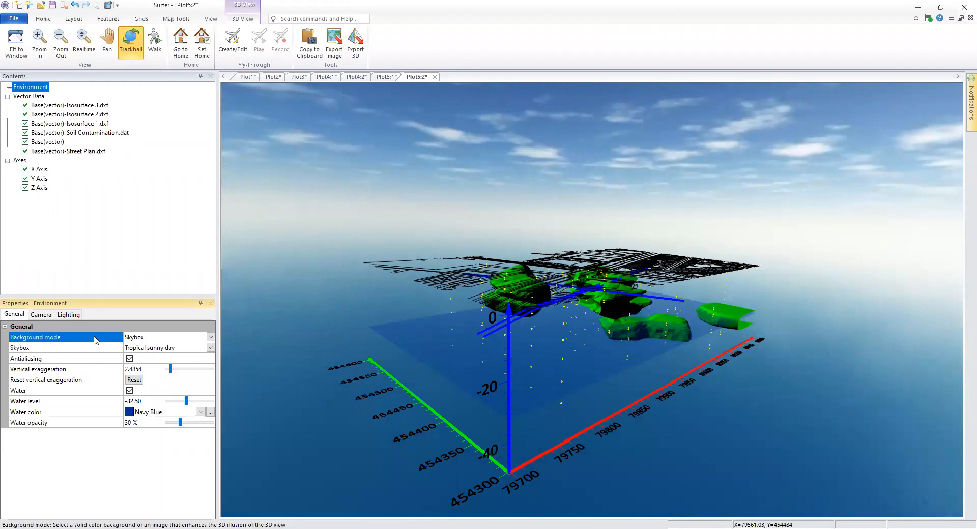
pyautogui.click(162, 339)
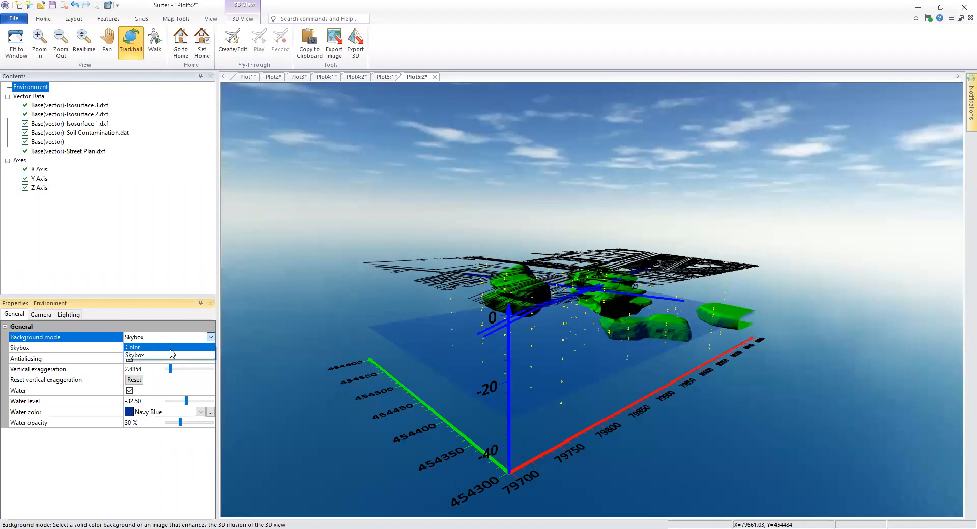
pyautogui.click(148, 348)
pyautogui.moveTo(597, 387); pyautogui.dragTo(638, 350)
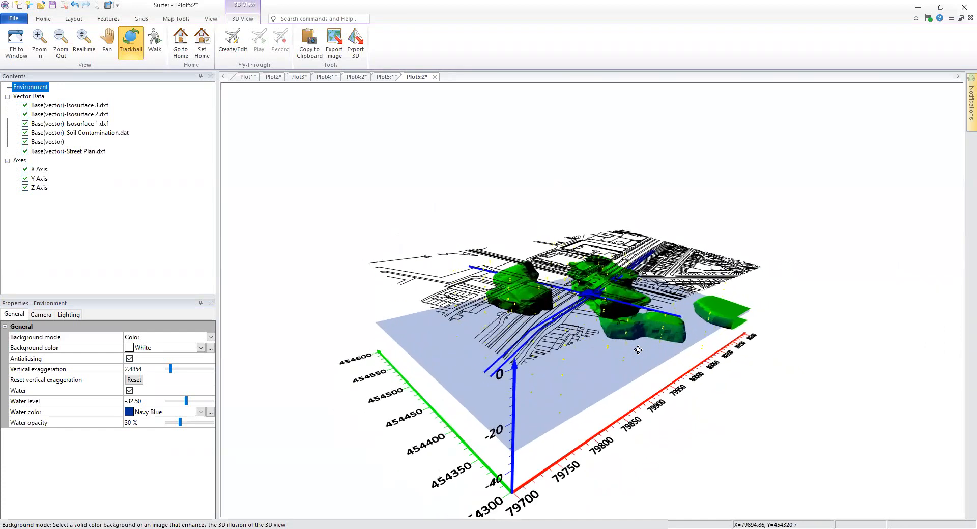
pyautogui.scroll(-2, 638, 350)
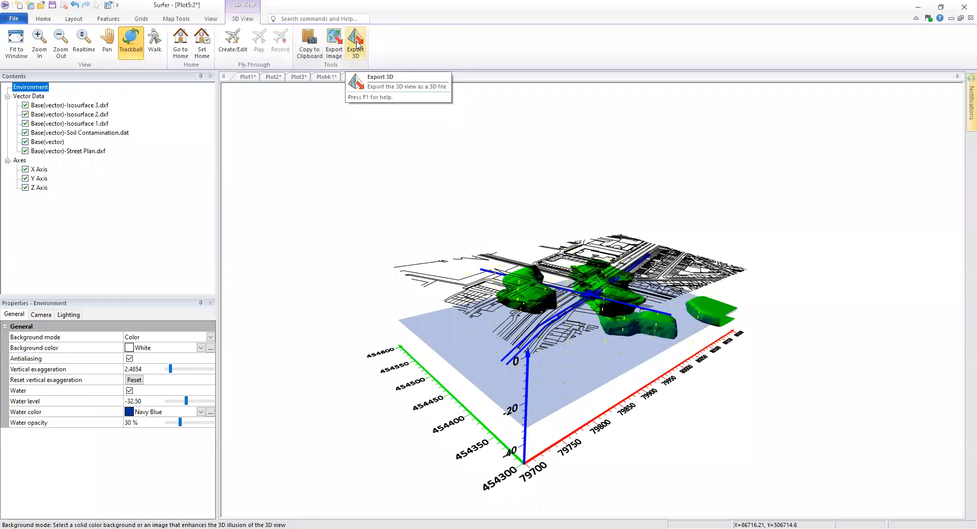
# Step: Export the 3D view as the vector 3D PDF Map.pdf with the default export options and switch to it in Adobe Acrobat Reader
pyautogui.click(357, 45)
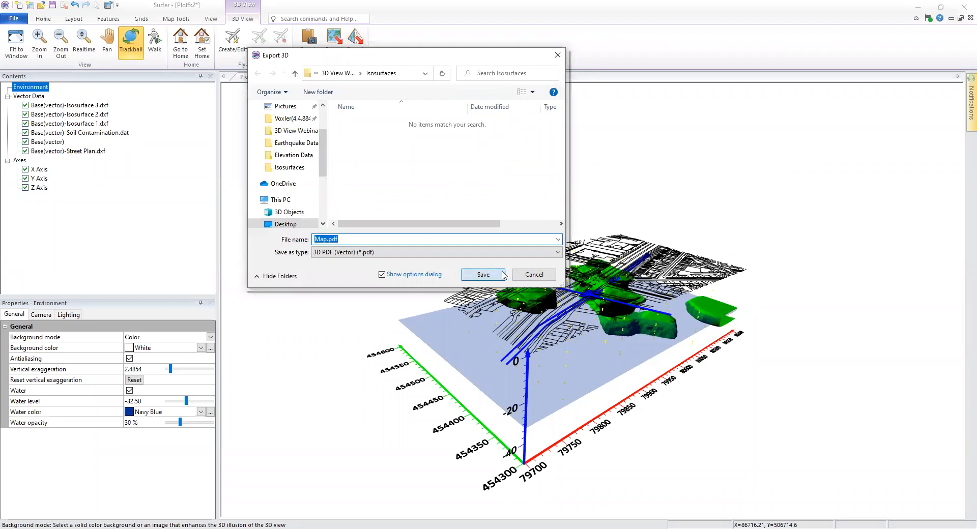
pyautogui.press('Return')
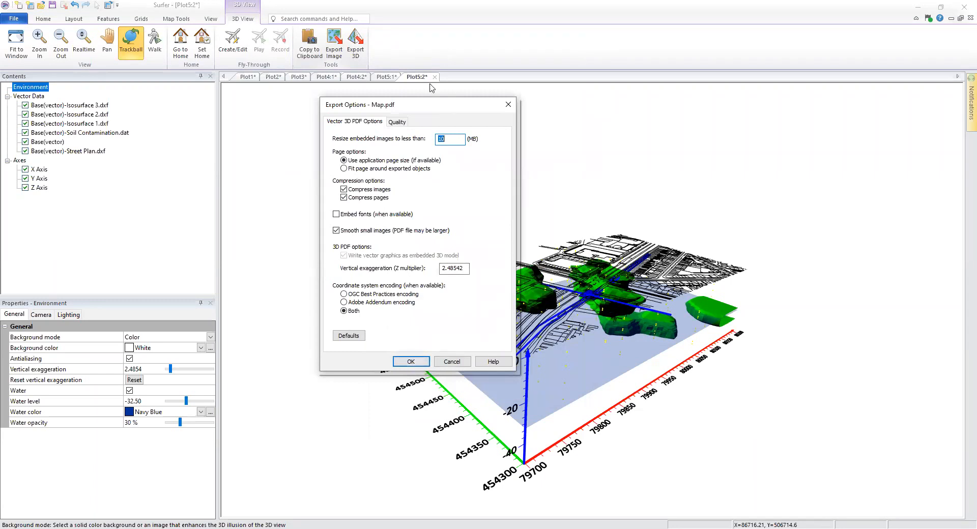
pyautogui.moveTo(429, 106); pyautogui.dragTo(369, 94)
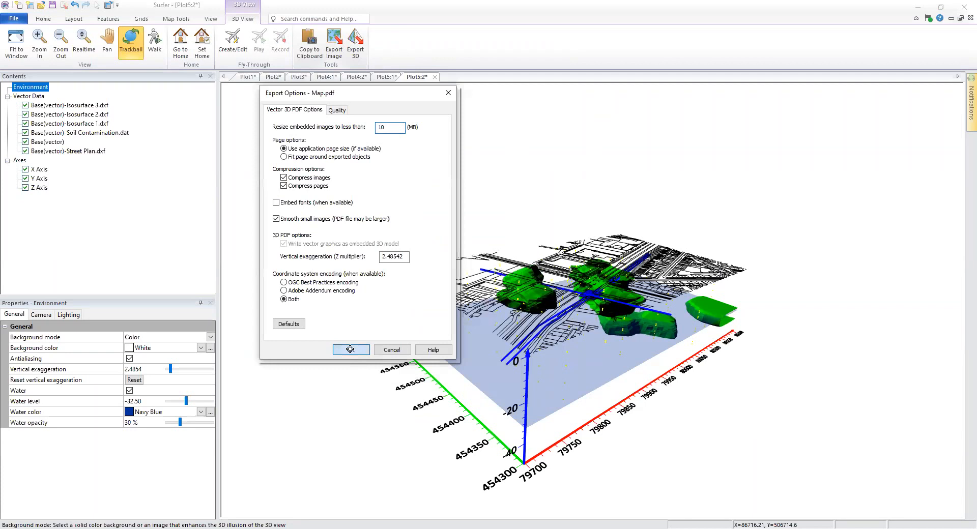
pyautogui.click(352, 351)
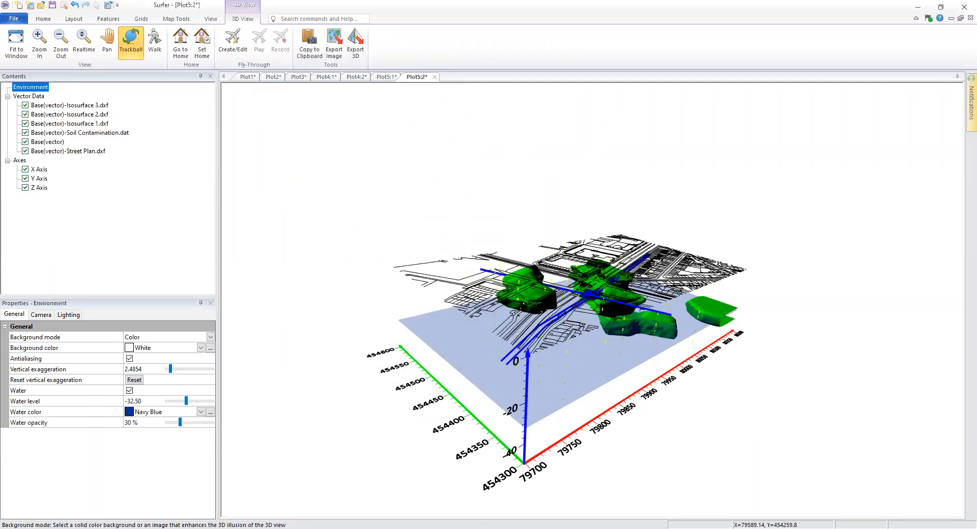
pyautogui.hotkey('alt', 'Tab')
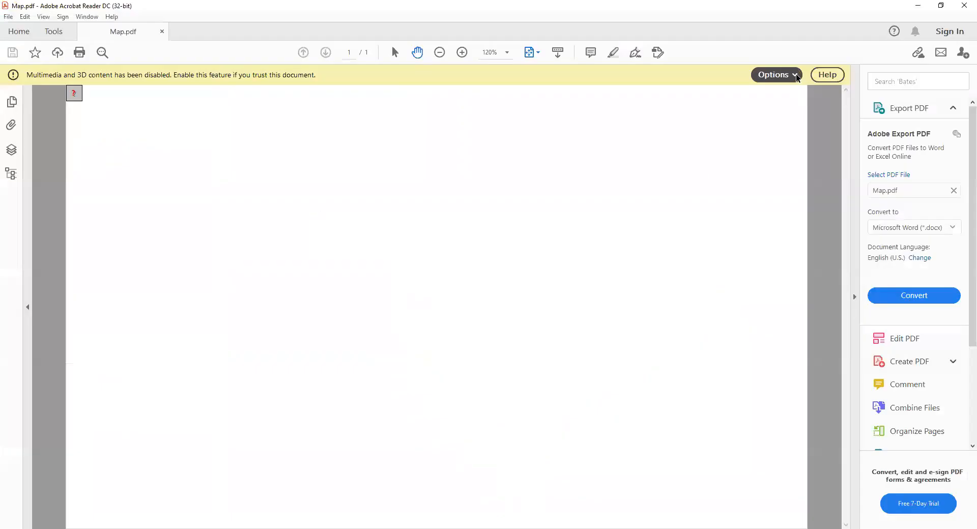
# Step: Enable the disabled 3D content in Map.pdf and orbit the model to check the exported layers from the side
pyautogui.click(773, 74)
pyautogui.click(859, 94)
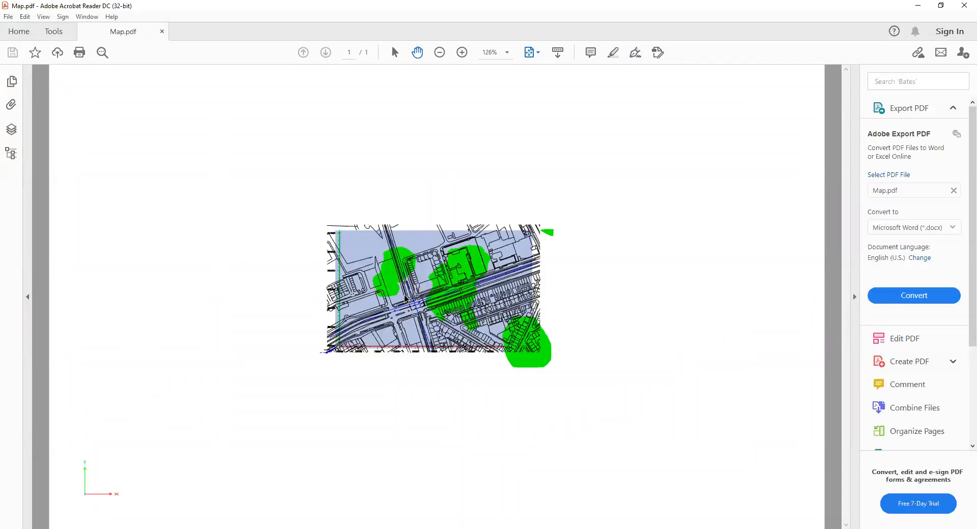
pyautogui.moveTo(391, 359); pyautogui.dragTo(409, 292)
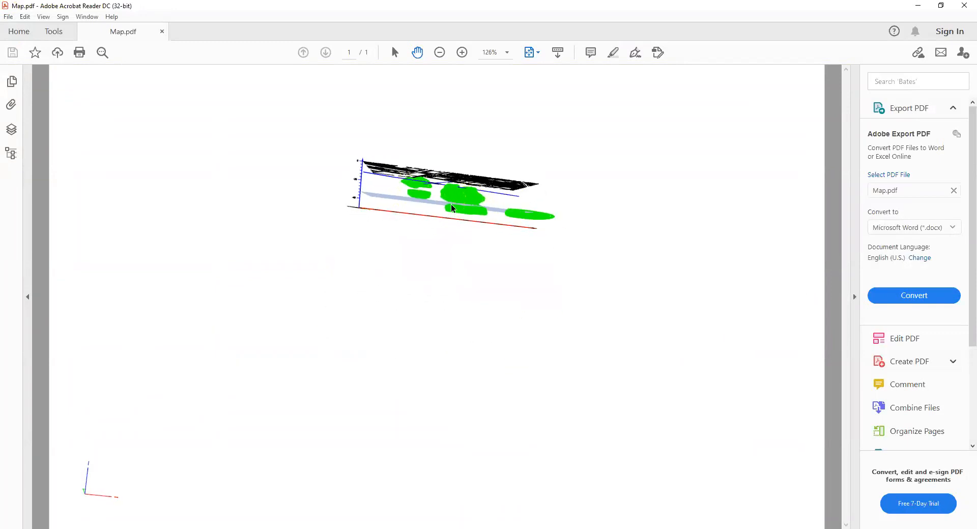
pyautogui.scroll(3, 448, 209)
pyautogui.moveTo(442, 188); pyautogui.dragTo(426, 301)
pyautogui.scroll(-4, 426, 301)
pyautogui.moveTo(520, 389); pyautogui.dragTo(355, 302)
pyautogui.moveTo(542, 334); pyautogui.dragTo(442, 227)
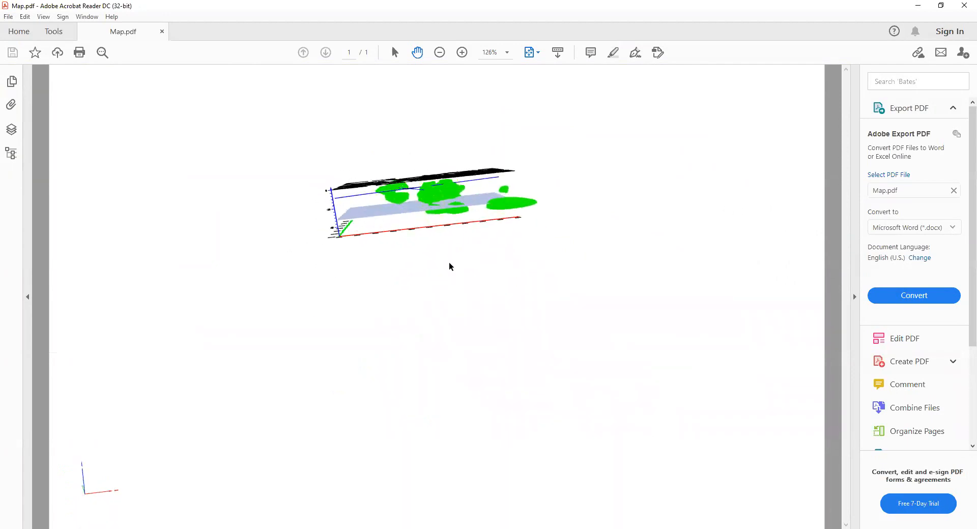
# Step: Examine the 3D PDF model up close, viewing the street plan, isosurfaces and axes from above
pyautogui.moveTo(489, 359); pyautogui.dragTo(497, 380)
pyautogui.scroll(6, 485, 379)
pyautogui.moveTo(562, 383); pyautogui.dragTo(514, 383)
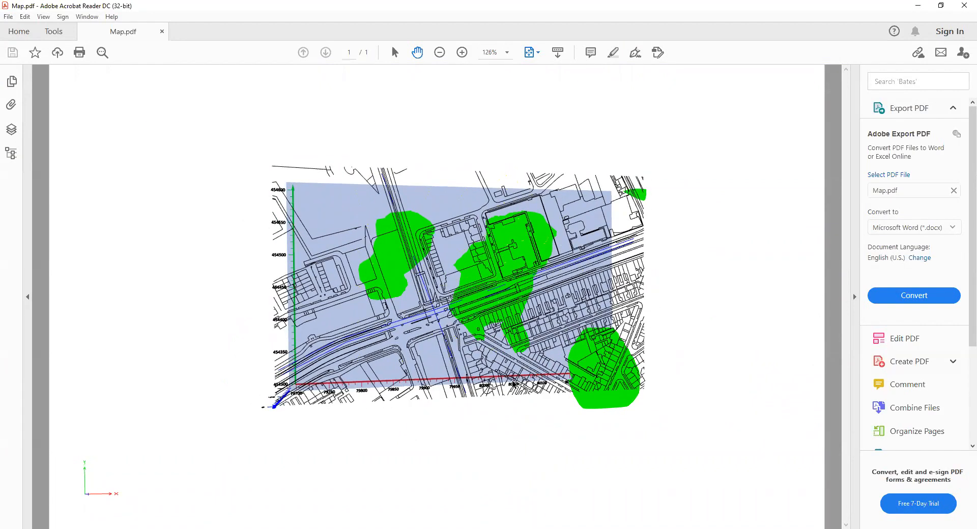
pyautogui.moveTo(591, 264); pyautogui.dragTo(453, 384)
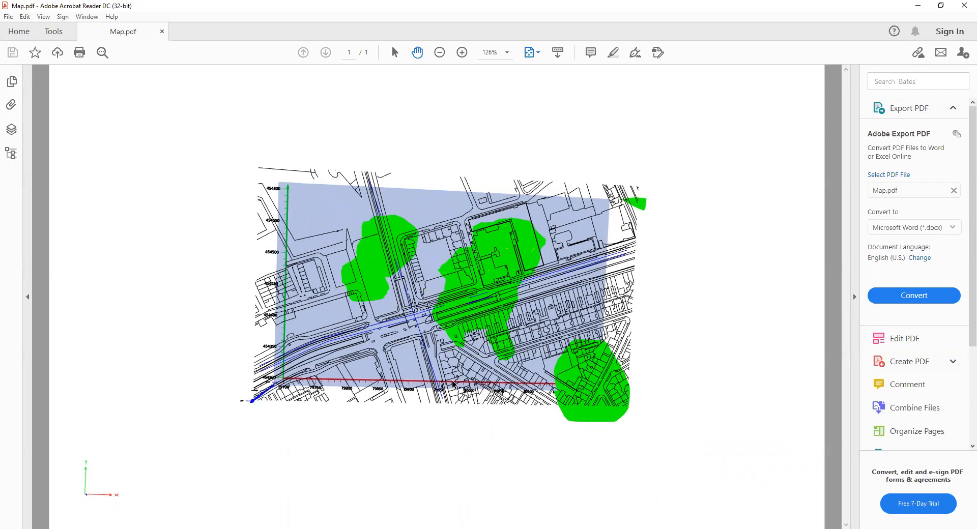
pyautogui.moveTo(586, 223); pyautogui.dragTo(501, 187)
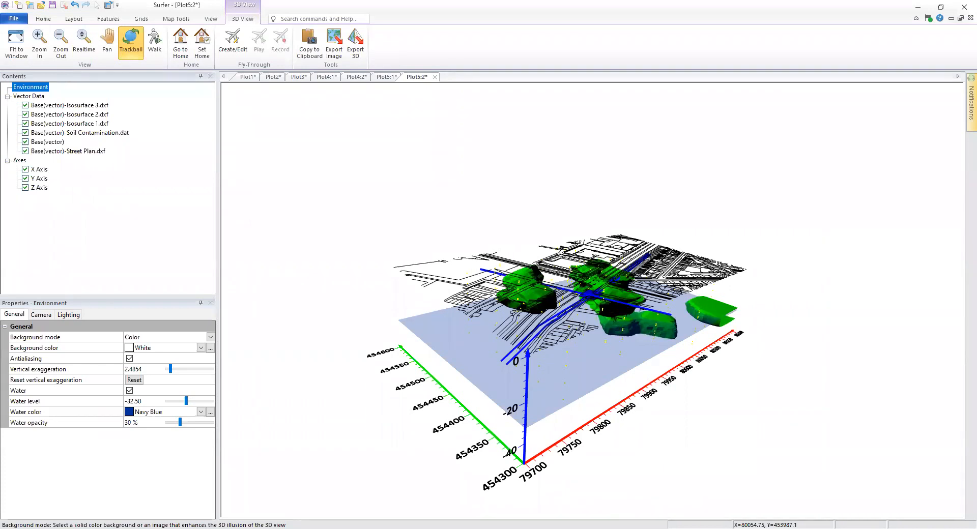
# Step: Switch back to Surfer, look over the 3D scene and bring up the feature editing commands for the Plot5:1 map
pyautogui.hotkey('alt', 'Tab')
pyautogui.moveTo(629, 332); pyautogui.dragTo(625, 309)
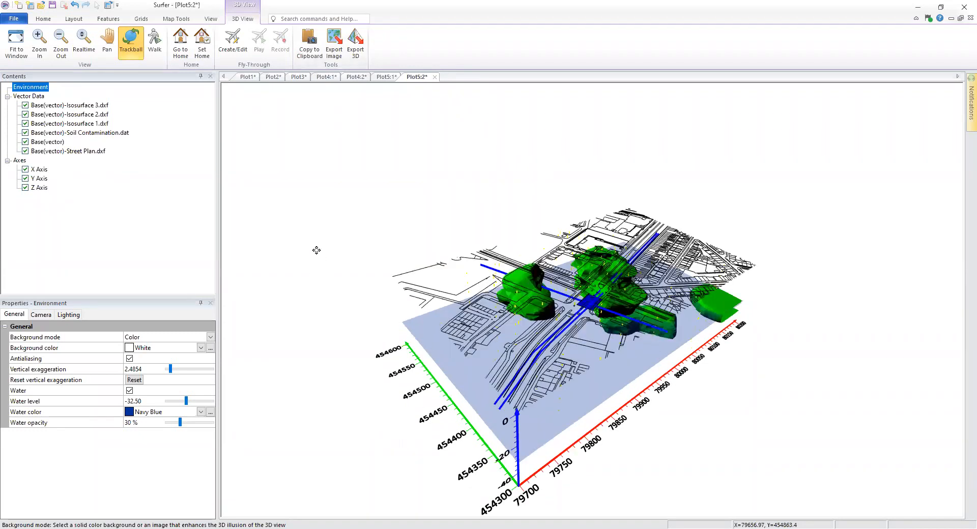
pyautogui.click(386, 77)
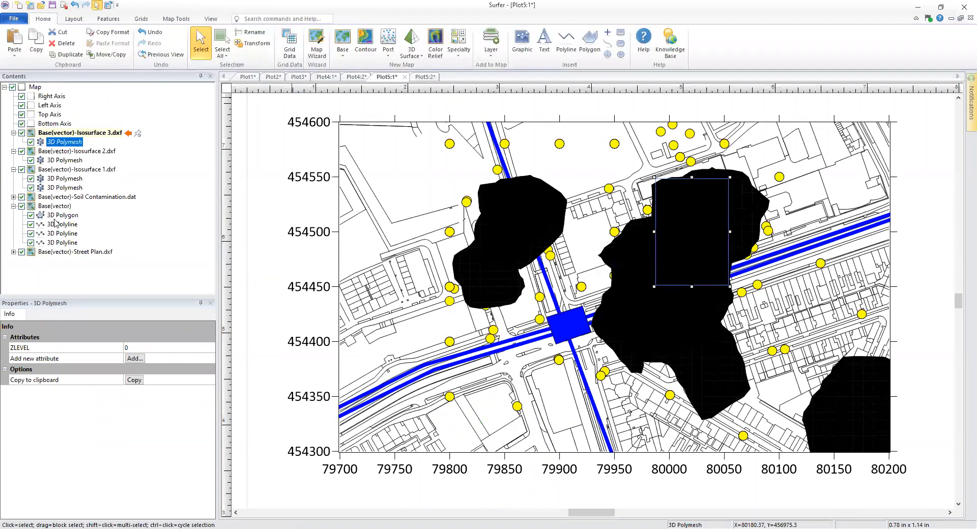
pyautogui.click(108, 19)
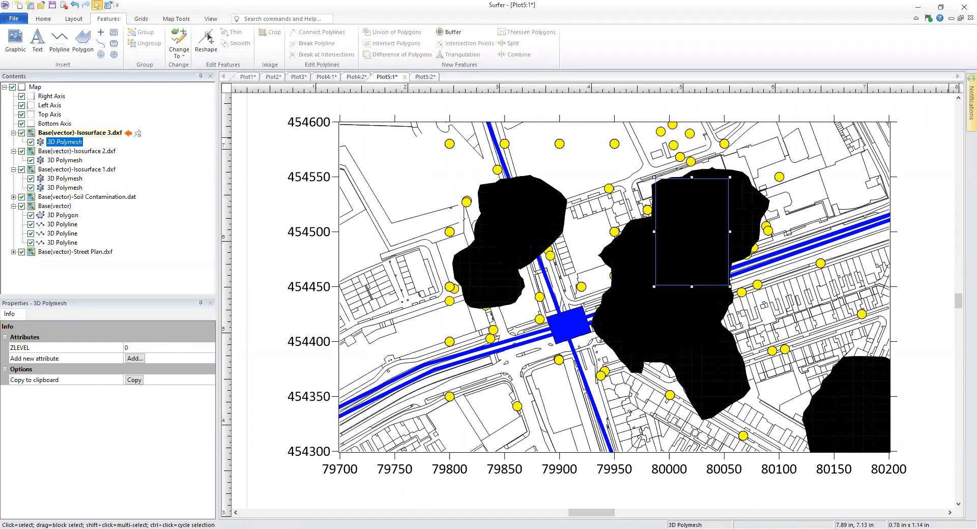
# Step: Inspect the isosurfaces, polylines and contamination points in the Plot5:2 3D view up close, from the side, above and below the street plan
pyautogui.click(428, 78)
pyautogui.moveTo(654, 380); pyautogui.dragTo(610, 318)
pyautogui.scroll(8, 610, 318)
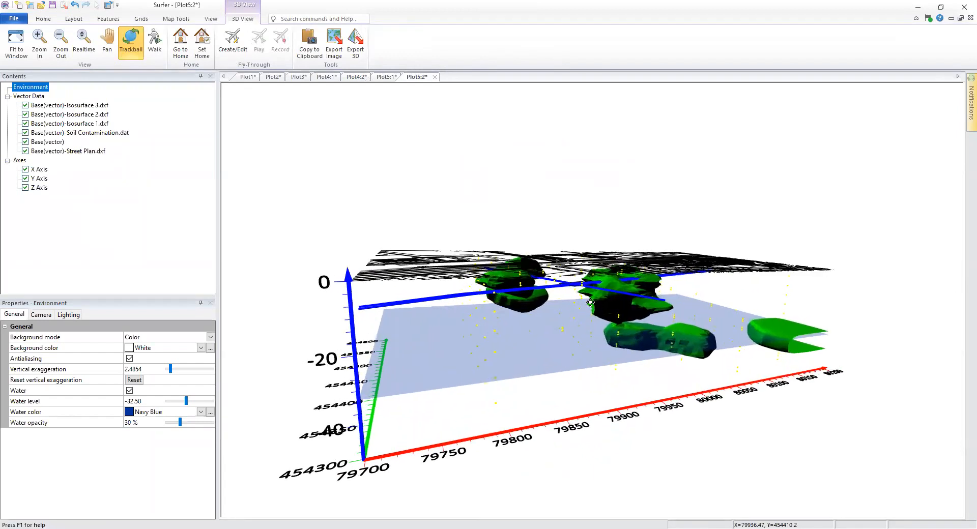
pyautogui.scroll(8, 574, 294)
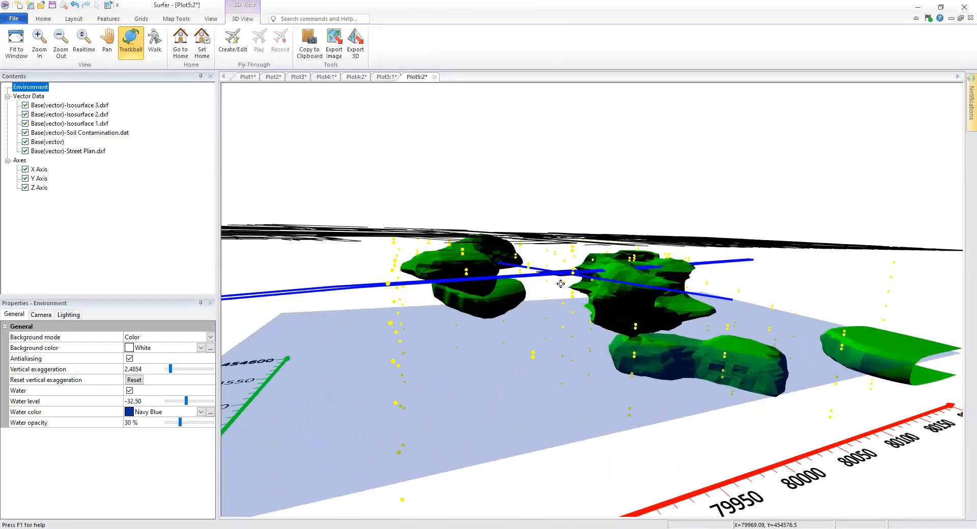
pyautogui.moveTo(572, 332); pyautogui.dragTo(563, 350)
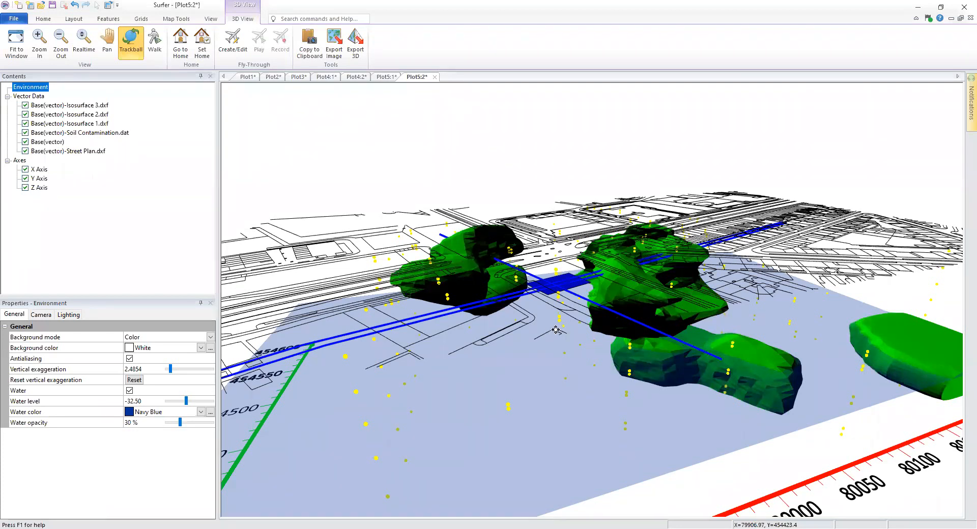
pyautogui.moveTo(580, 330); pyautogui.dragTo(621, 428)
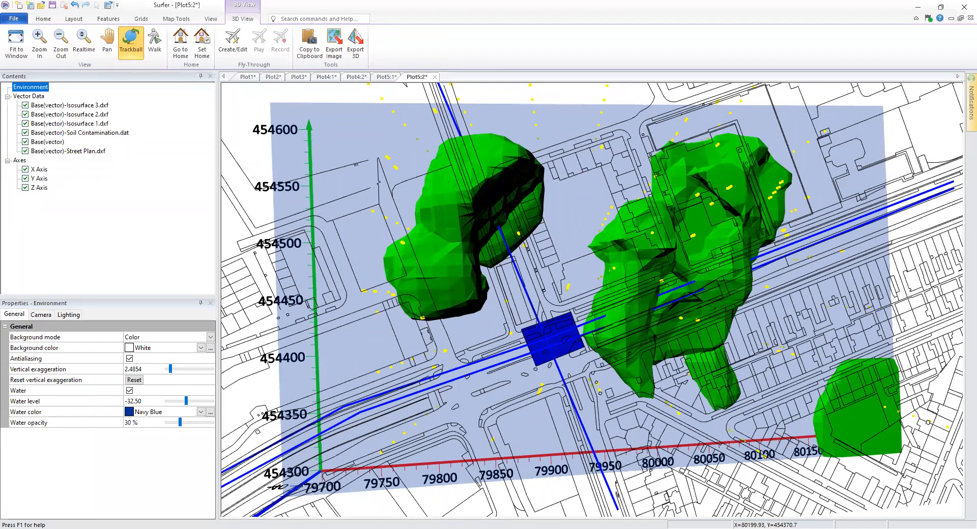
pyautogui.moveTo(613, 349); pyautogui.dragTo(758, 407)
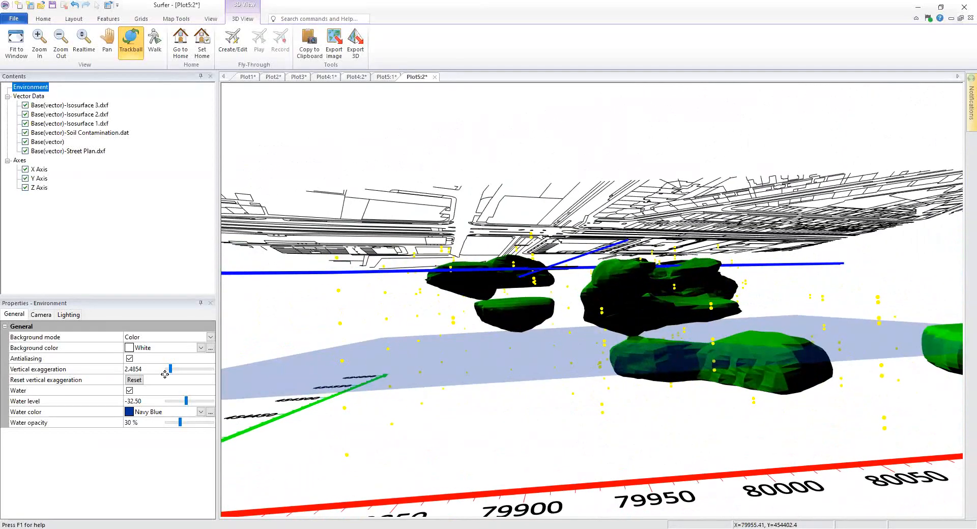
pyautogui.moveTo(661, 422); pyautogui.dragTo(634, 357)
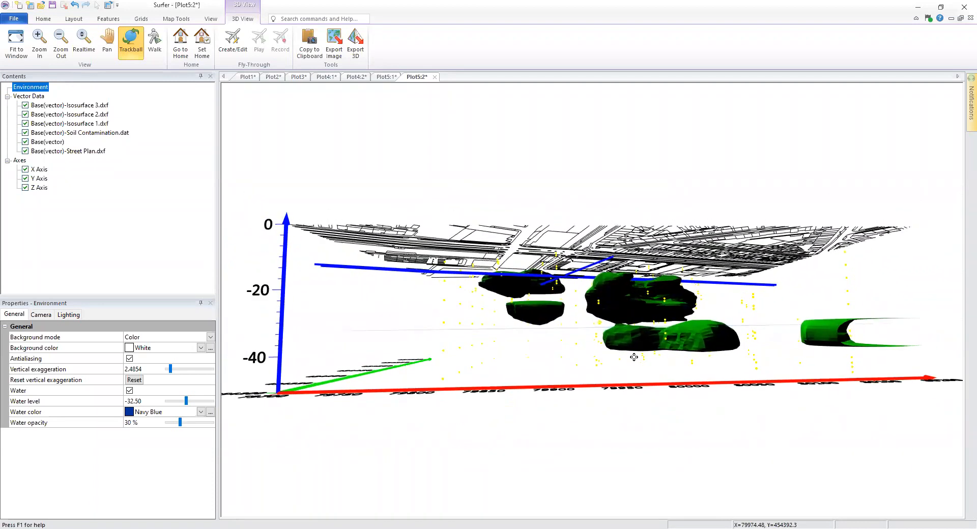
pyautogui.moveTo(678, 324); pyautogui.dragTo(624, 342)
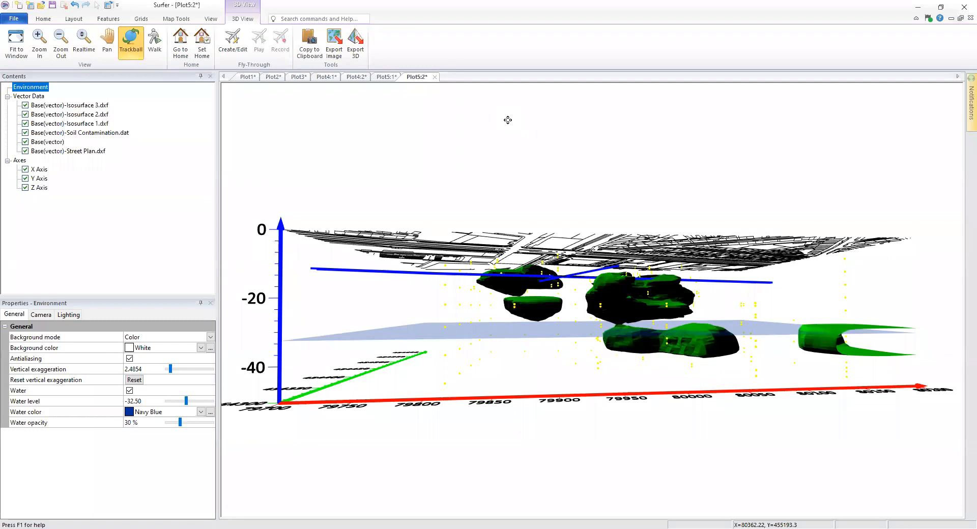
# Step: Compare the Plot5:1 map with its 3D view and orbit the scene to an oblique view from above
pyautogui.click(387, 76)
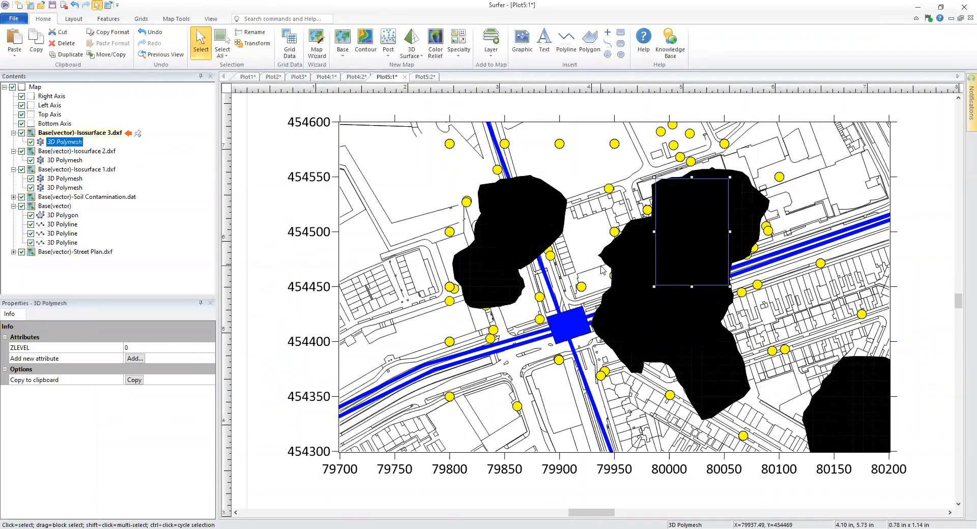
pyautogui.click(425, 77)
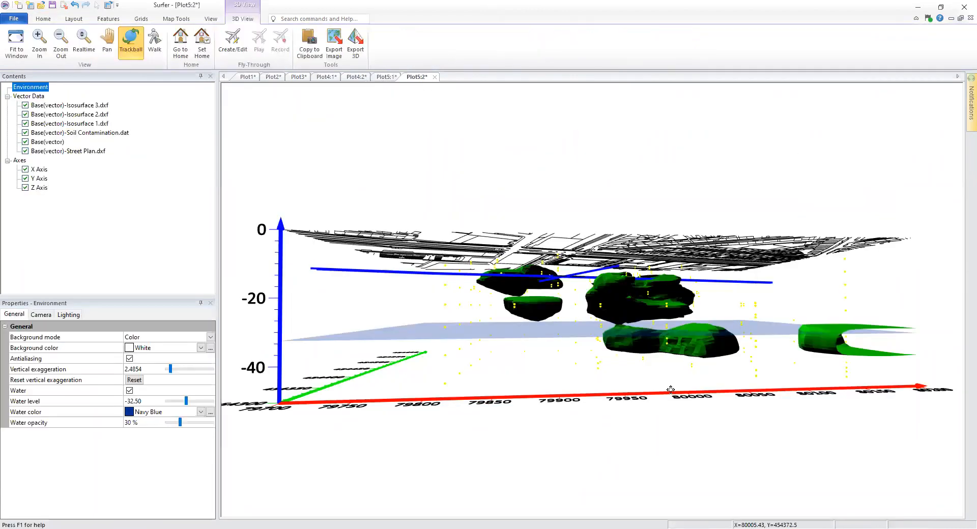
pyautogui.moveTo(672, 442); pyautogui.dragTo(768, 367)
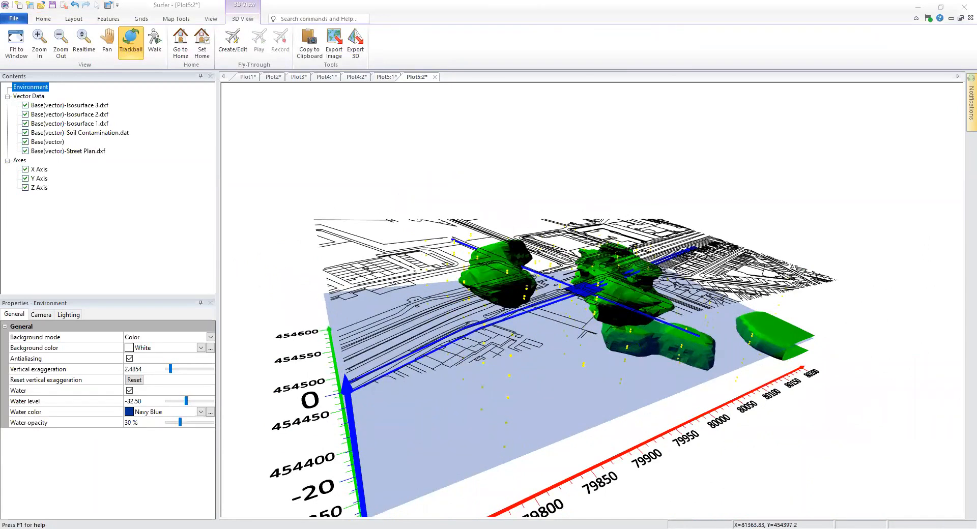
# Step: Inspect the X, Y and Z vertex coordinates of the first two 3D polylines in the Base(vector) layer of Plot5:1
pyautogui.click(386, 77)
pyautogui.click(45, 314)
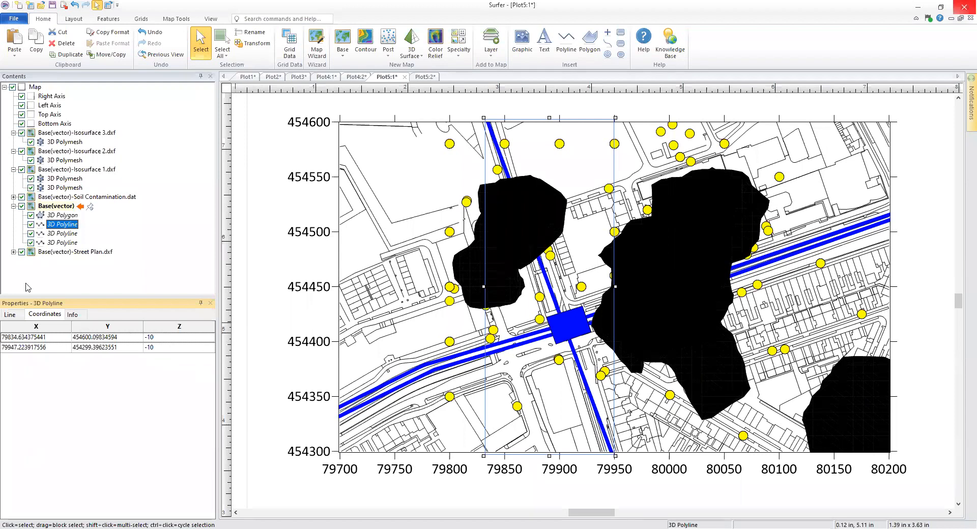
pyautogui.click(63, 234)
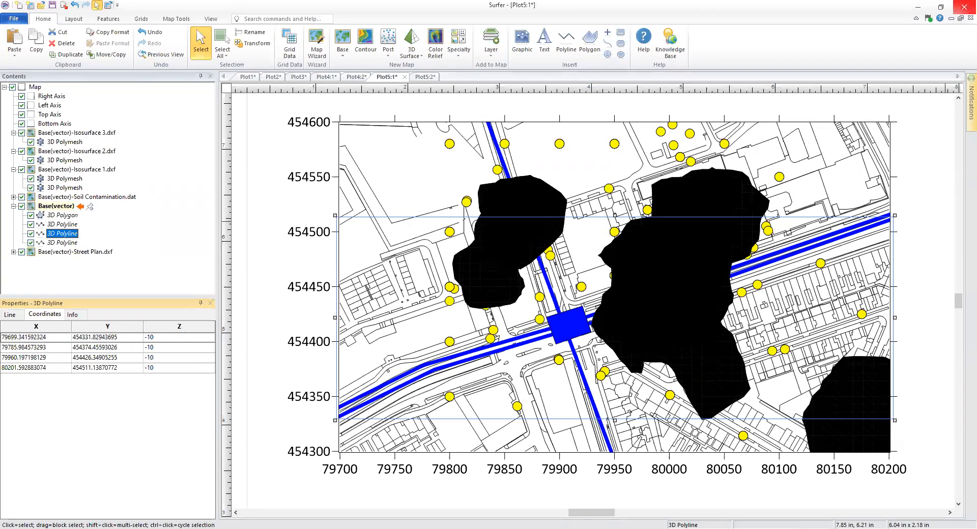
pyautogui.hotkey('alt', 'Tab')
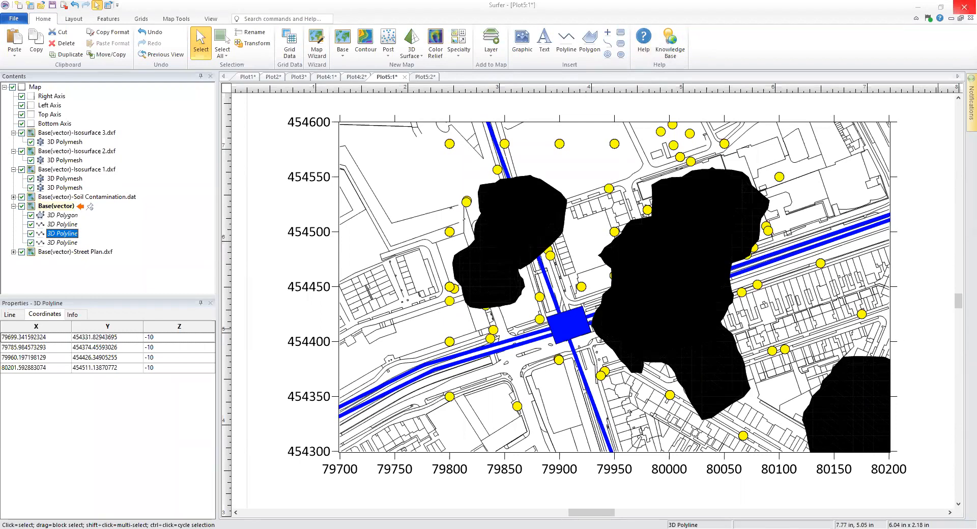
# Step: Export the Plot5:2 3D view as the vector 3D PDF Map1.pdf, keeping the default export options
pyautogui.click(420, 78)
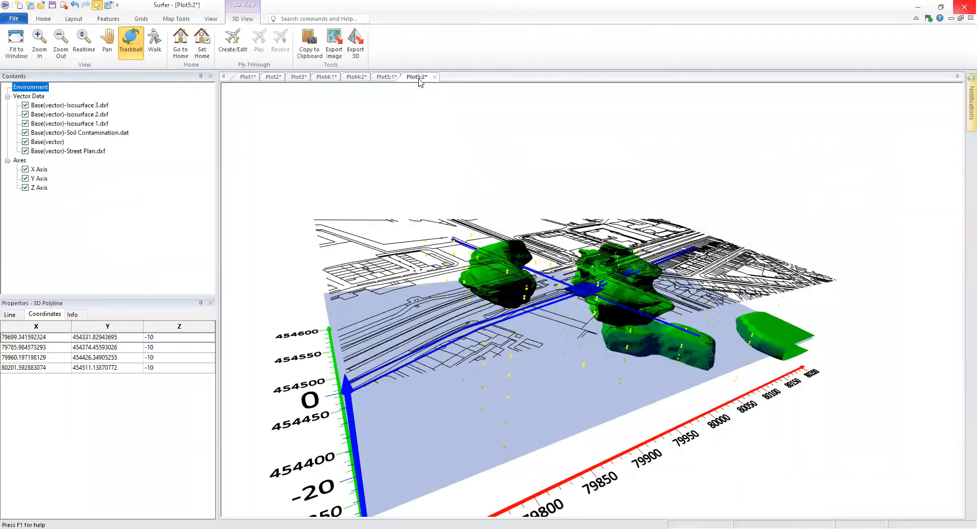
pyautogui.moveTo(680, 320); pyautogui.dragTo(229, 90)
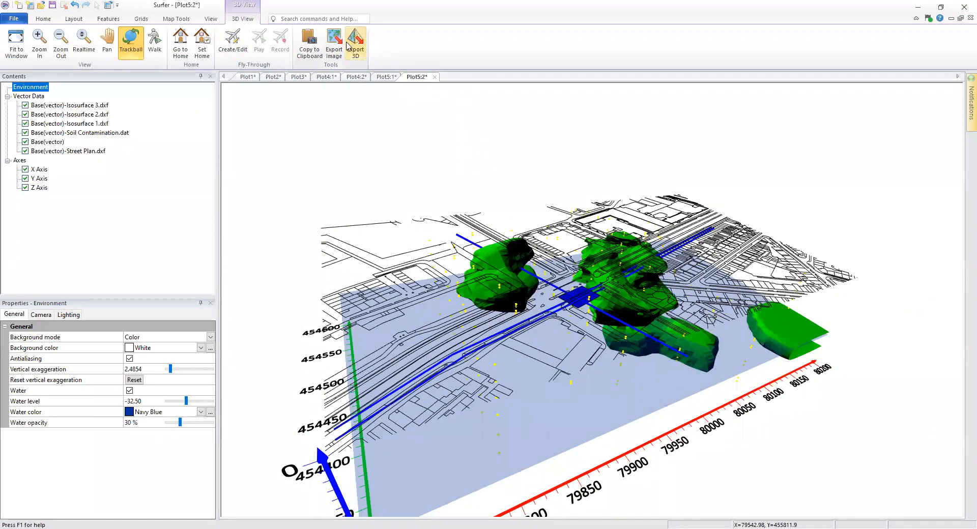
pyautogui.click(365, 47)
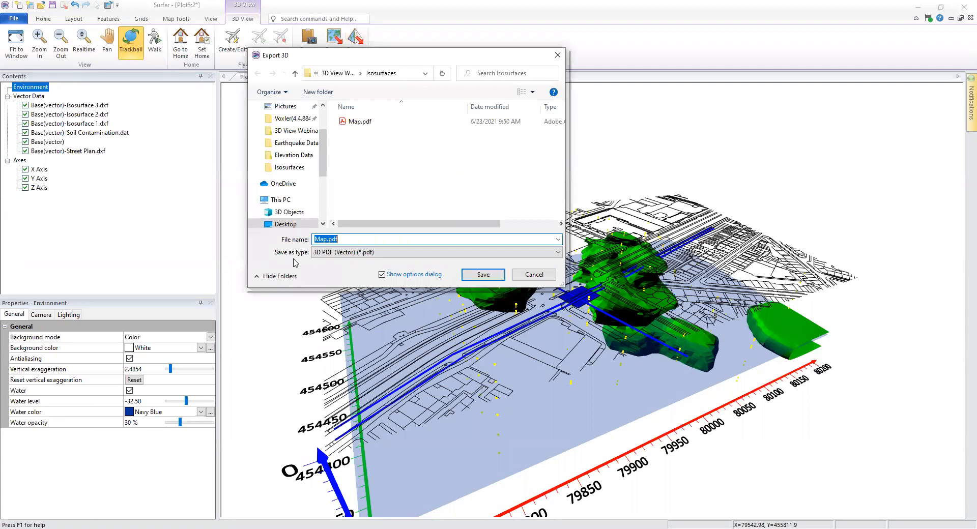
pyautogui.click(413, 254)
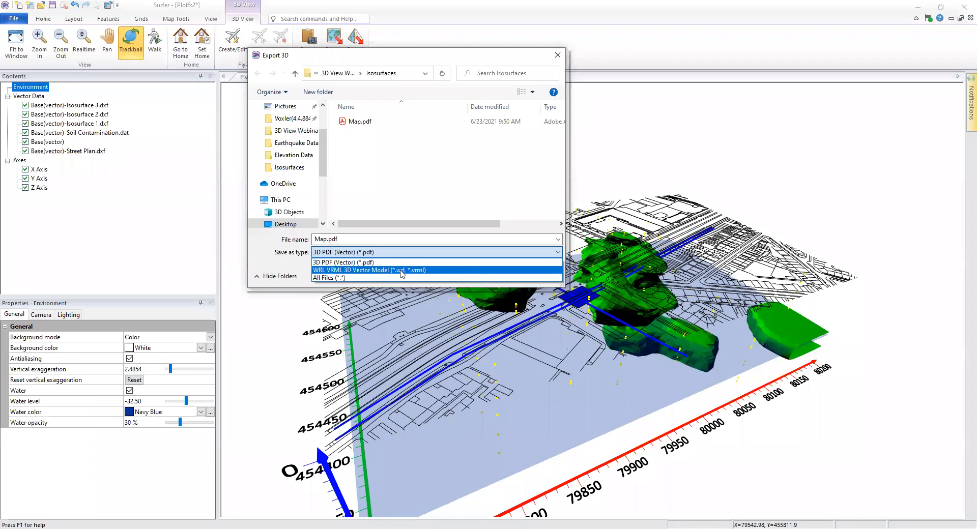
pyautogui.click(369, 263)
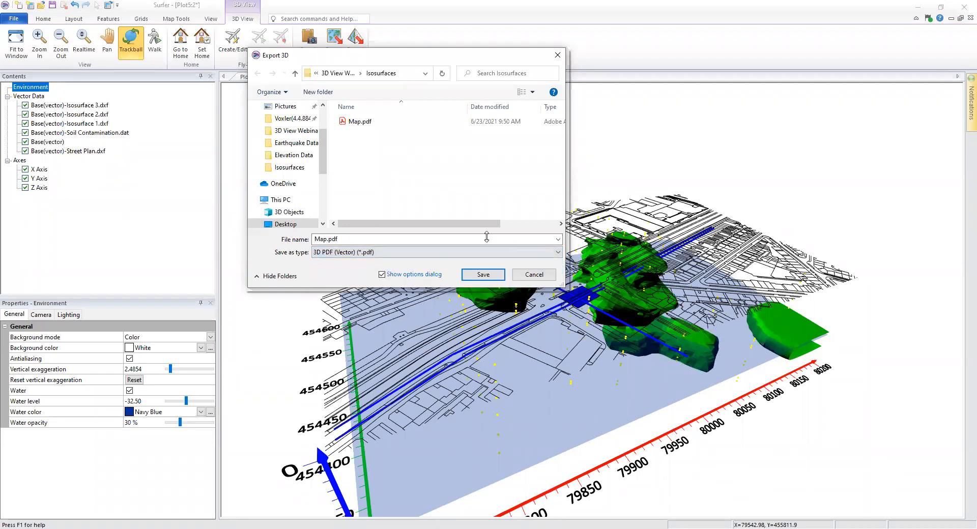
pyautogui.click(327, 239)
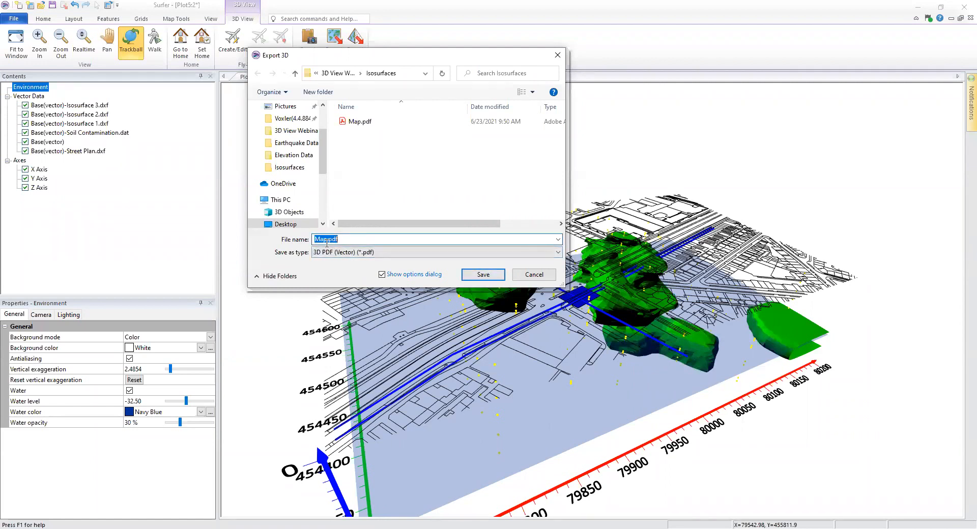
pyautogui.write('1')
pyautogui.click(499, 274)
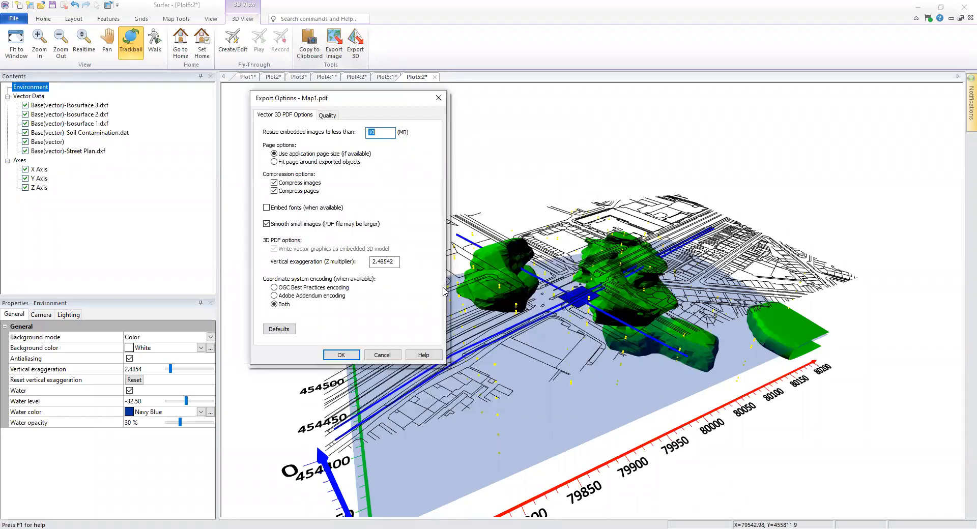
pyautogui.click(341, 356)
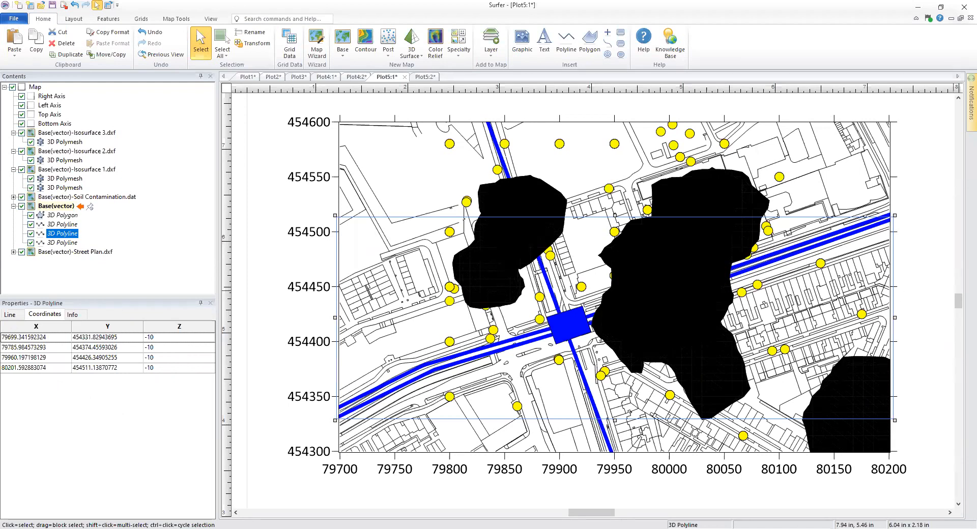
# Step: Display the Plot3 document with the Surfer support contact slide
pyautogui.hotkey('alt', 'Tab')
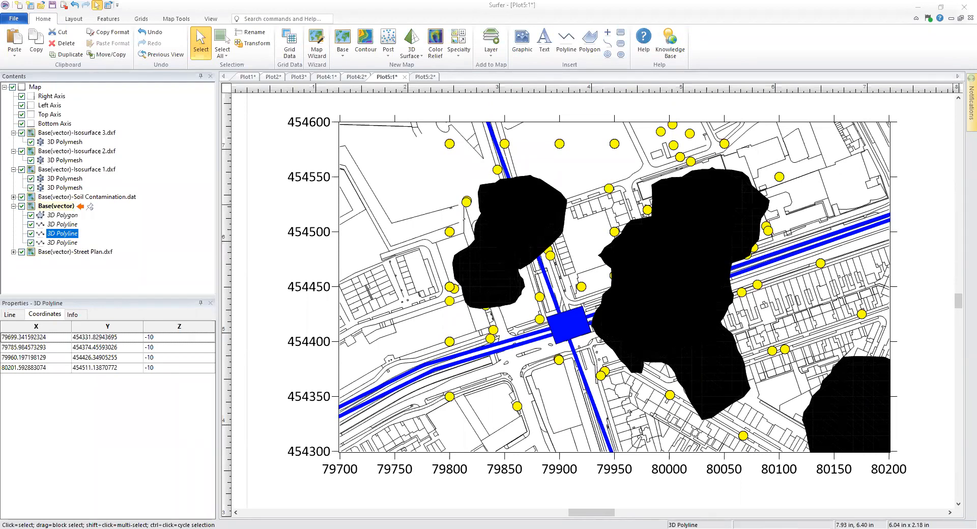
pyautogui.click(299, 77)
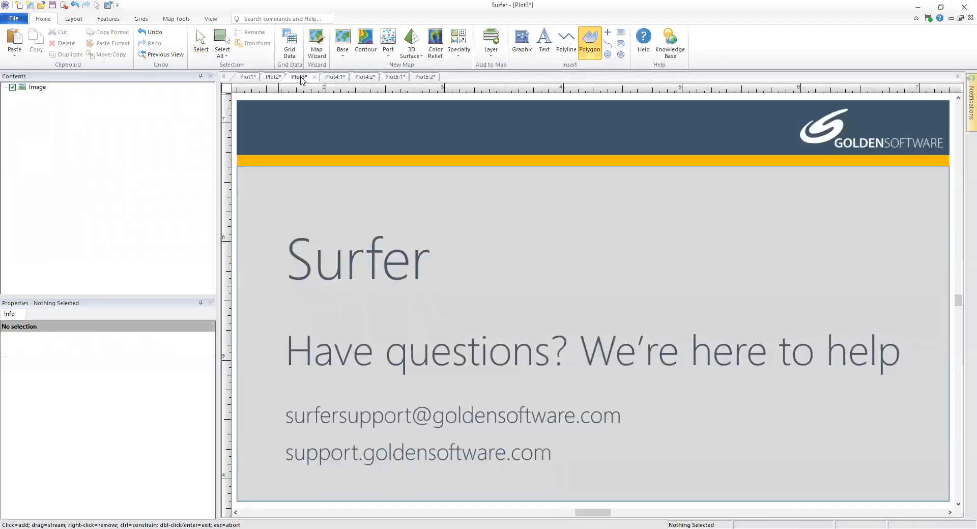